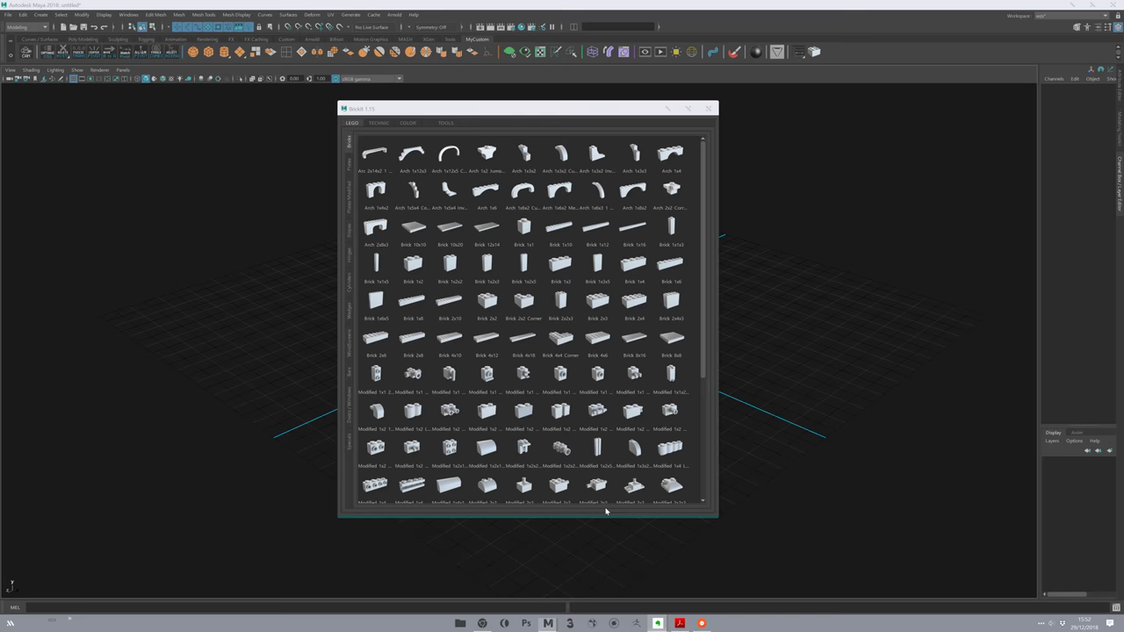
# Bring up the BrickIt 1.15 notes in Evernote beside the library and highlight the Bake to Geo line.
pyautogui.moveTo(657, 623)
pyautogui.click(634, 584)
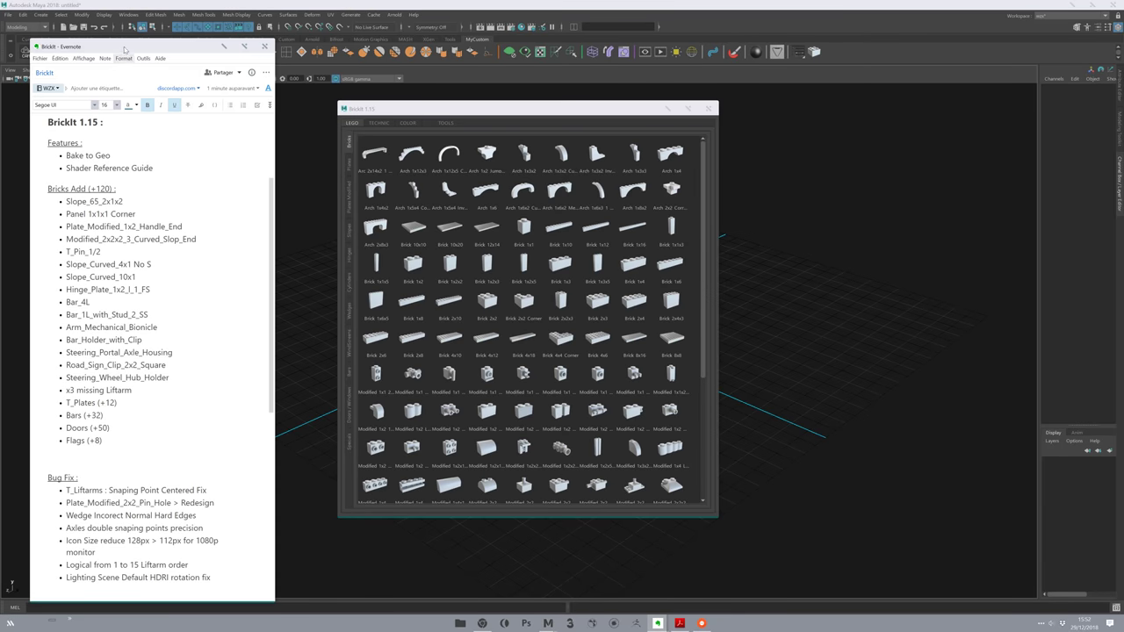
pyautogui.moveTo(127, 42); pyautogui.dragTo(214, 38)
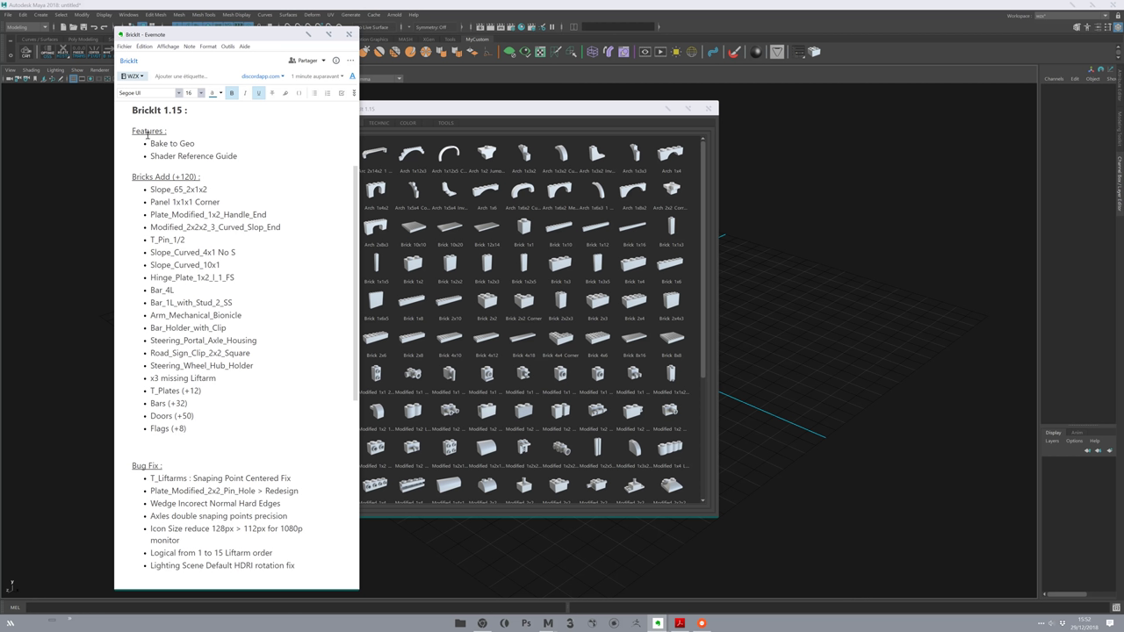
pyautogui.moveTo(202, 143); pyautogui.dragTo(148, 143)
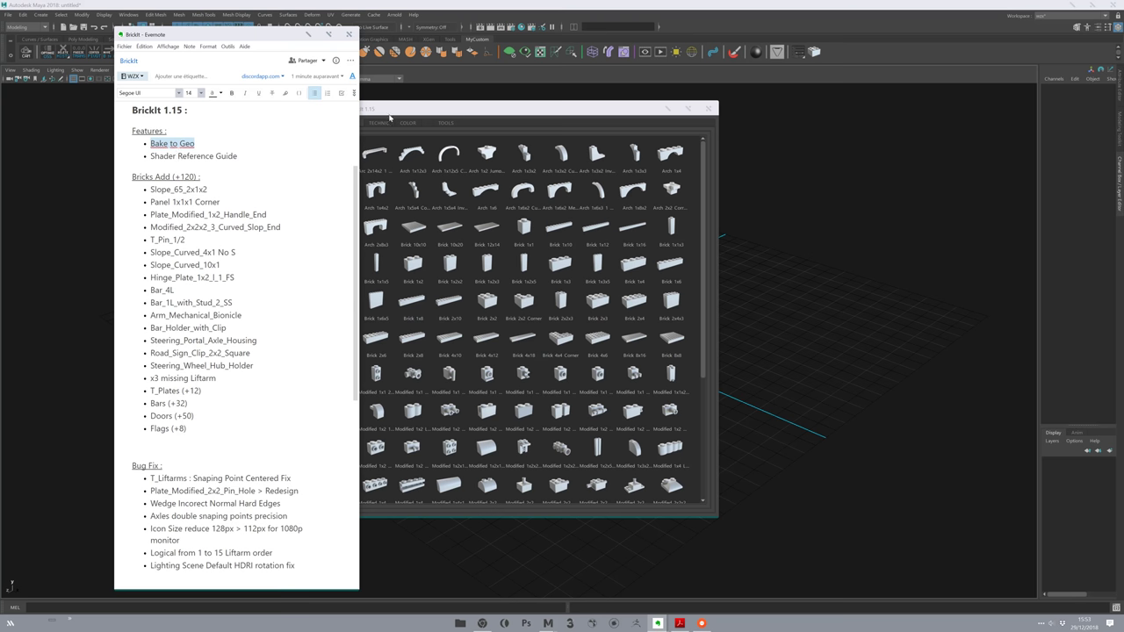
pyautogui.moveTo(174, 32); pyautogui.dragTo(154, 26)
pyautogui.click(208, 155)
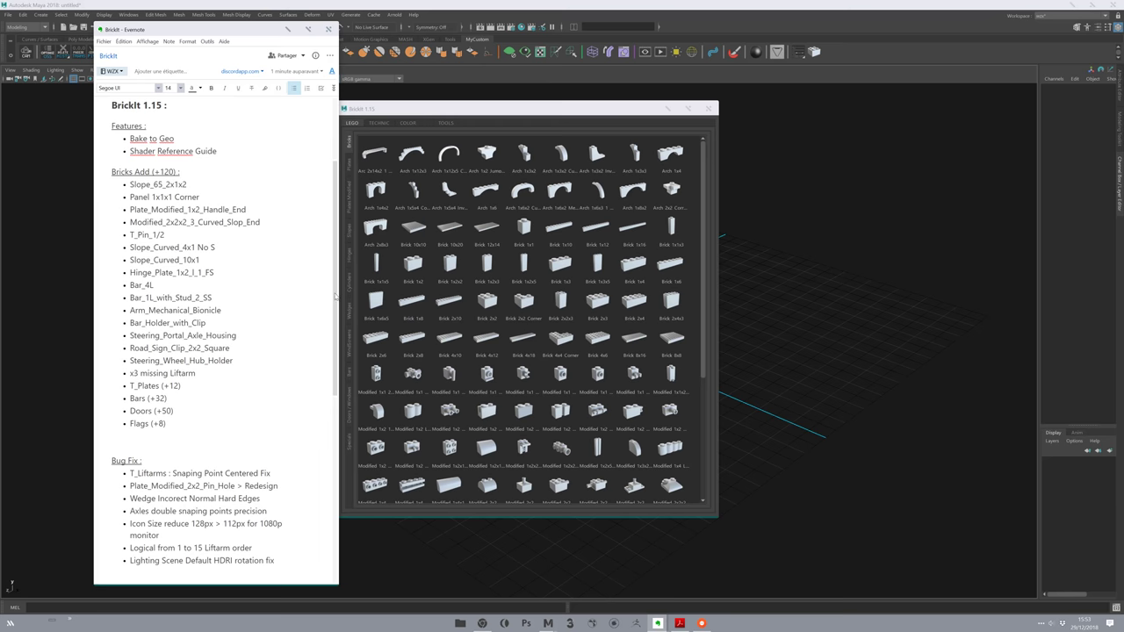
# Scroll through the new features, added bricks and bug fixes, then return to Maya.
pyautogui.scroll(-2, 288, 318)
pyautogui.scroll(-1, 288, 317)
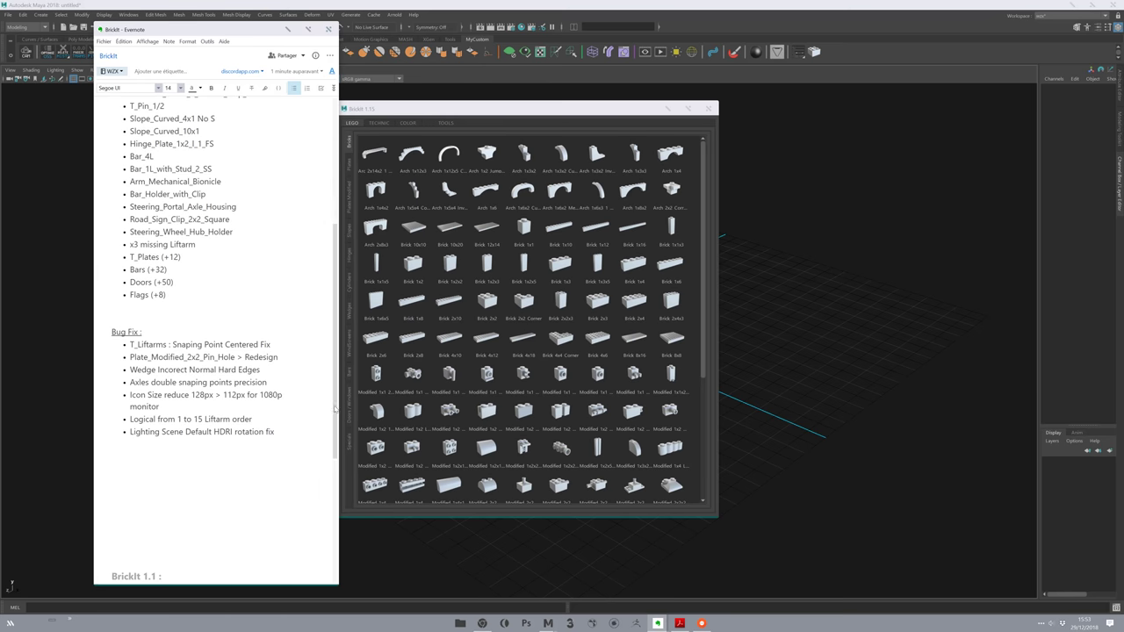
pyautogui.scroll(1, 331, 408)
pyautogui.scroll(1, 336, 387)
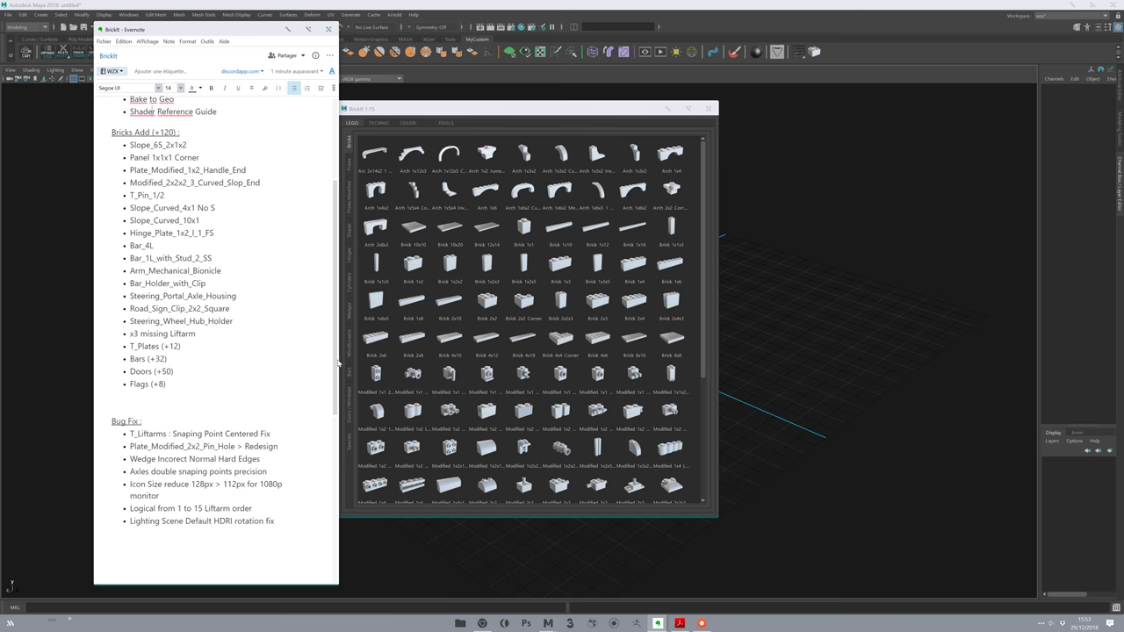
pyautogui.moveTo(402, 118); pyautogui.dragTo(442, 115)
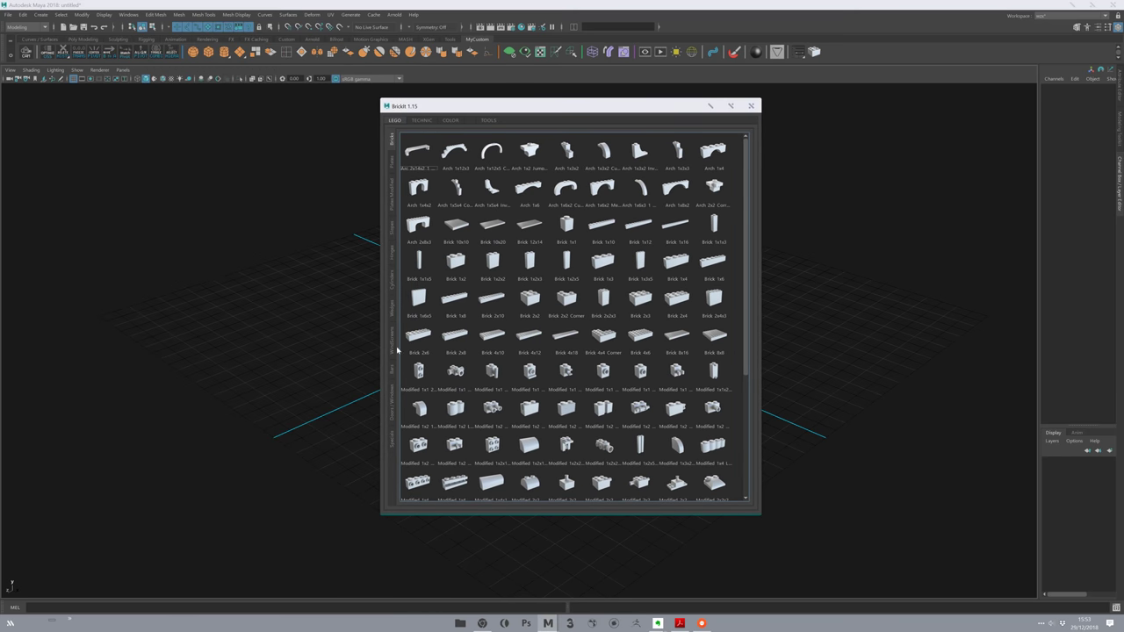
# Show the Bars category and move the part library clear of the viewport.
pyautogui.click(393, 370)
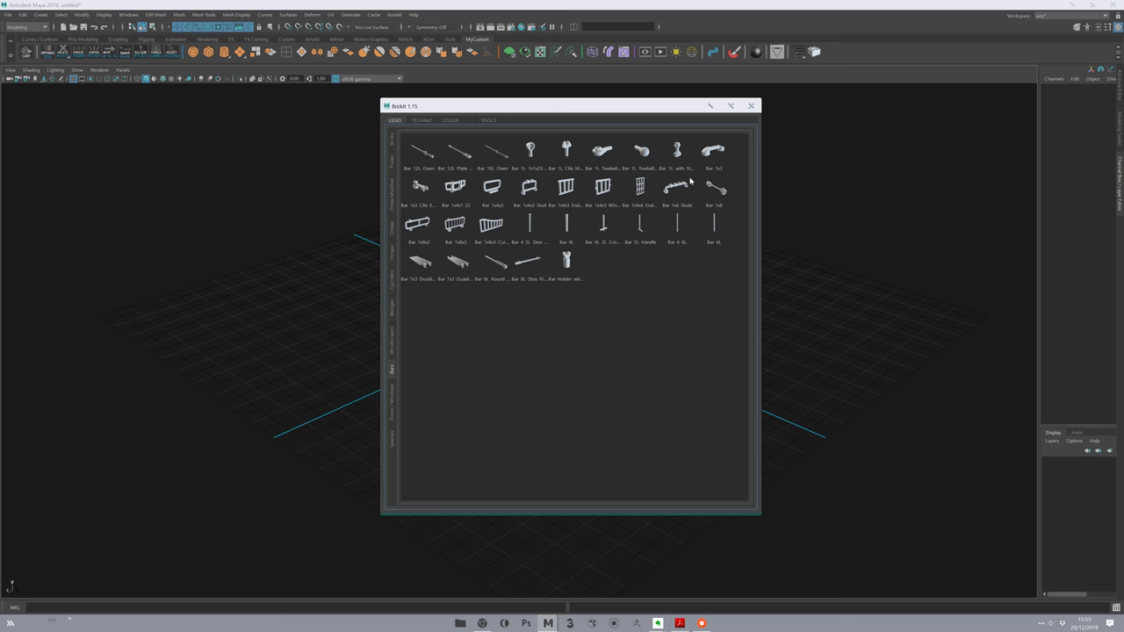
pyautogui.moveTo(502, 118); pyautogui.dragTo(616, 108)
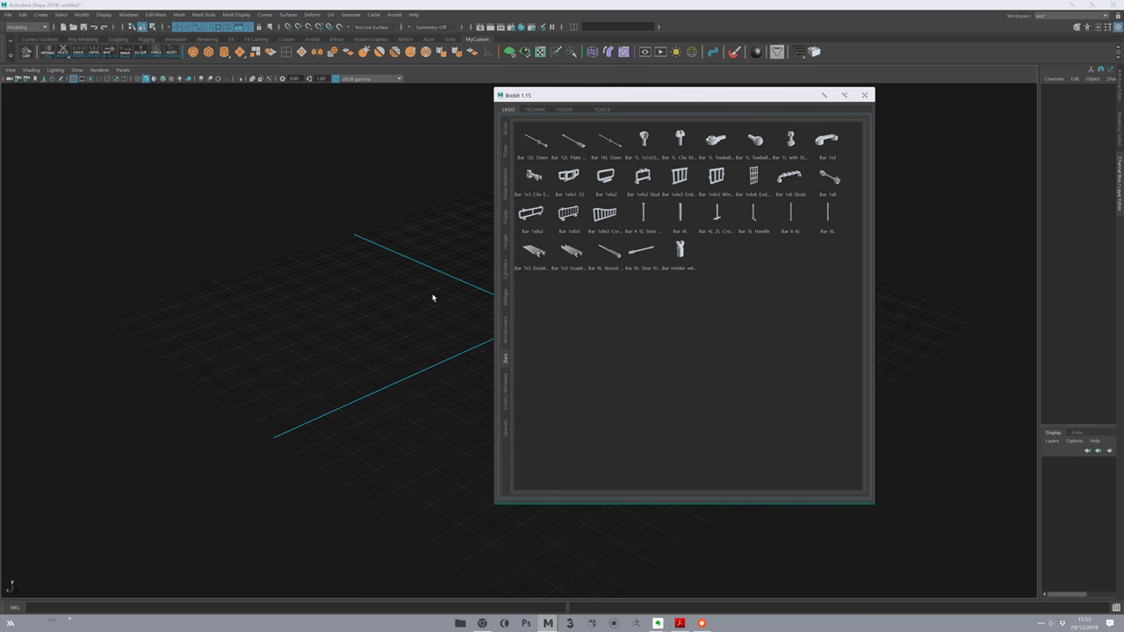
pyautogui.moveTo(432, 298)
pyautogui.keyDown('alt'); pyautogui.mouseDown()
pyautogui.moveTo(287, 328)
pyautogui.moveTo(376, 342)
pyautogui.mouseUp(); pyautogui.keyUp('alt')
pyautogui.moveTo(674, 107); pyautogui.dragTo(819, 106)
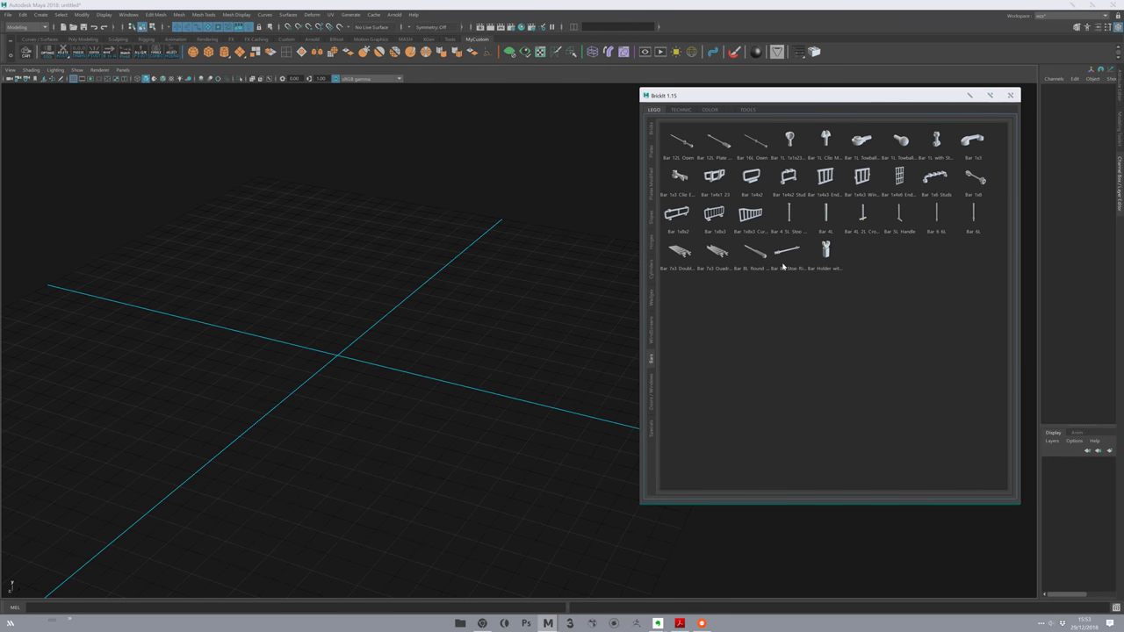
# Add a Bar 1x8x2, frame and inspect it, then delete it.
pyautogui.click(680, 215)
pyautogui.press('f')
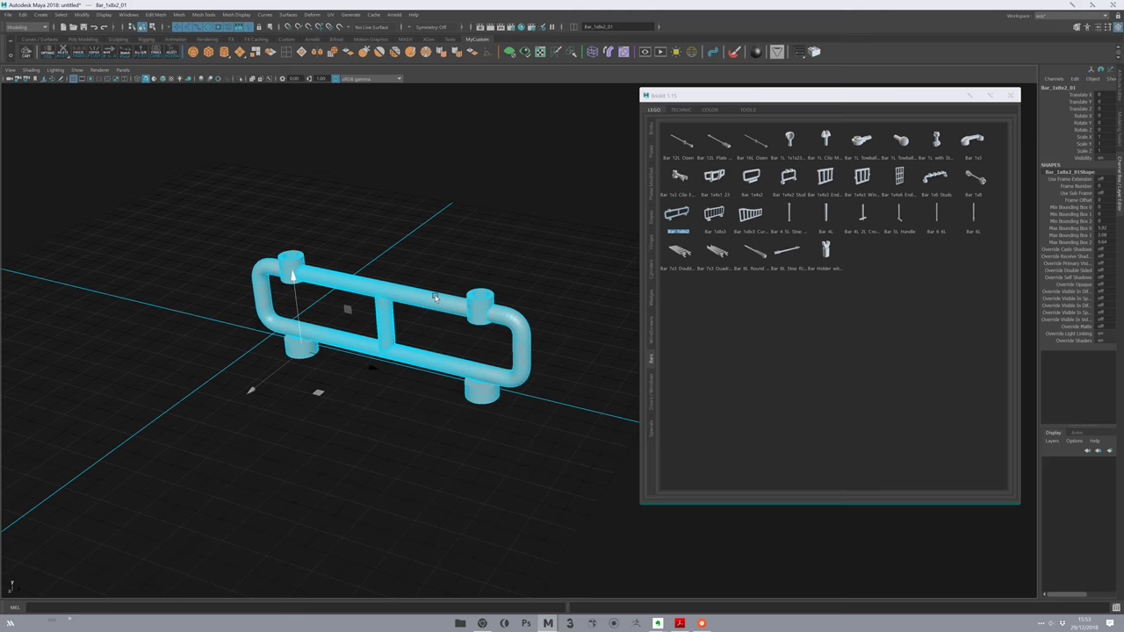
pyautogui.click(359, 238)
pyautogui.scroll(3, 434, 386)
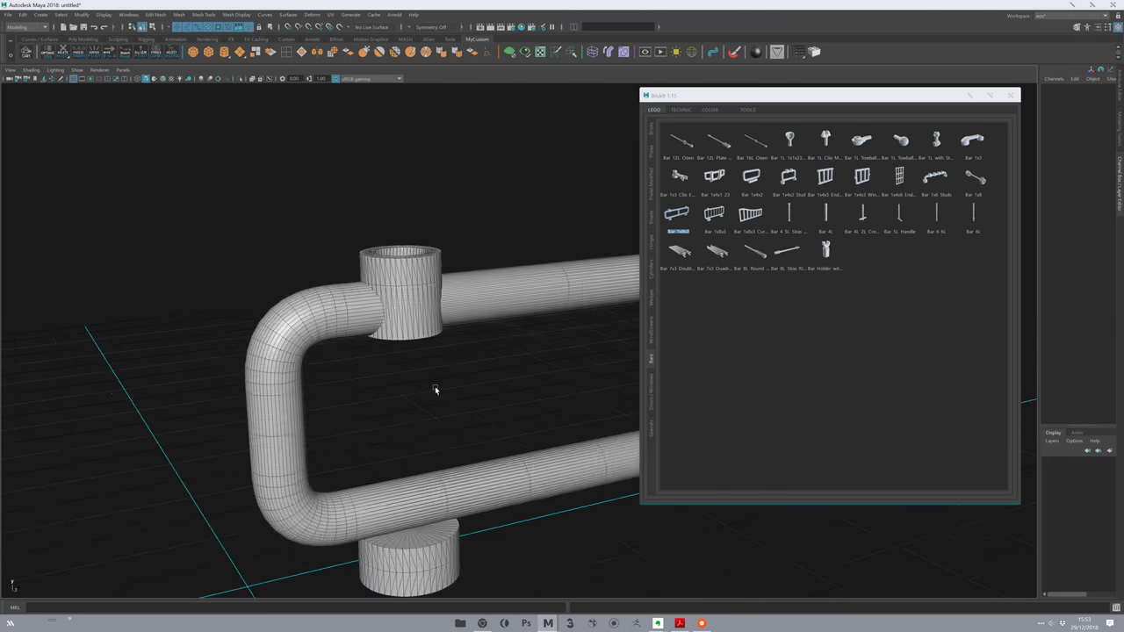
pyautogui.scroll(3, 310, 327)
pyautogui.scroll(-2, 347, 298)
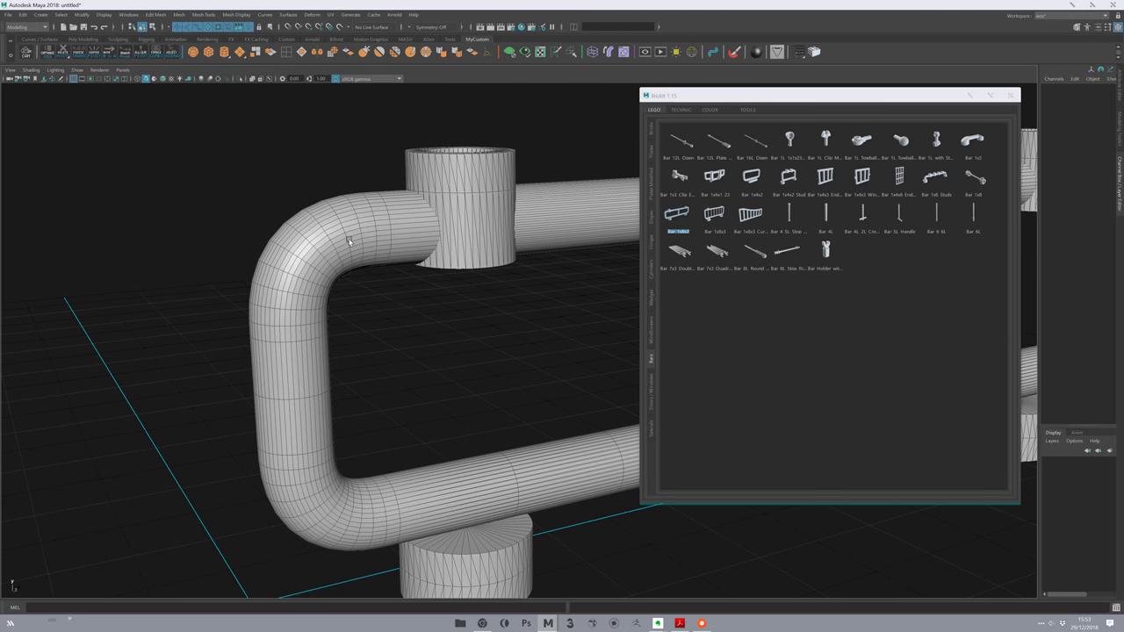
pyautogui.scroll(-3, 290, 294)
pyautogui.scroll(-2, 286, 300)
pyautogui.scroll(-2, 343, 337)
pyautogui.click(343, 336)
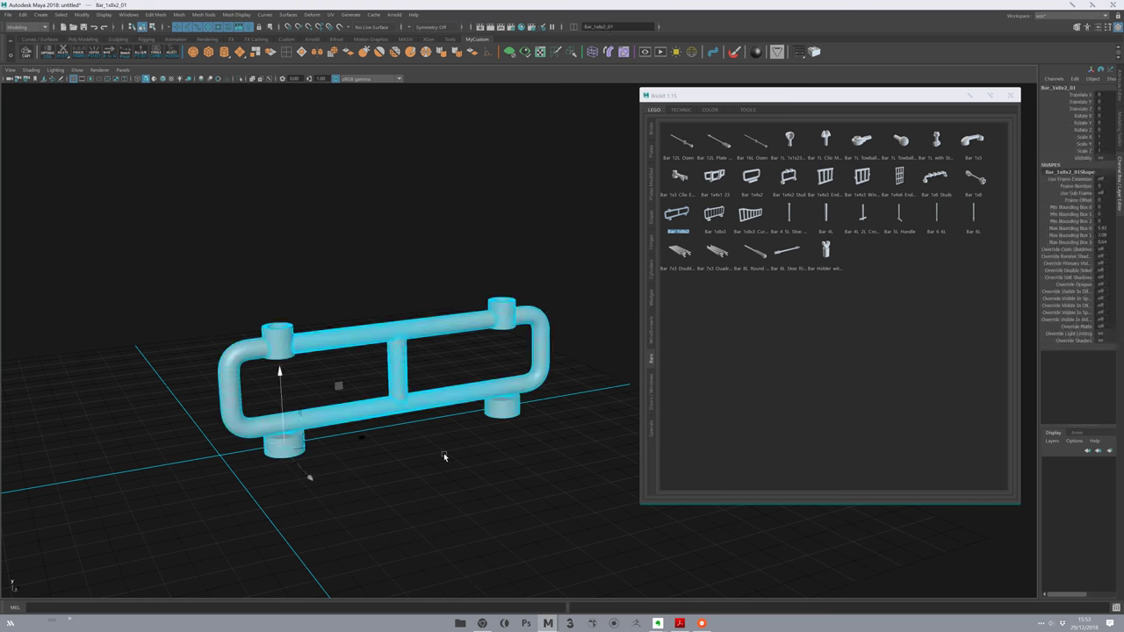
pyautogui.press('Delete')
# Add Bar 1x4x2 Stud, another bar and a 1x6 stud bar, compare them, then delete all three.
pyautogui.click(788, 176)
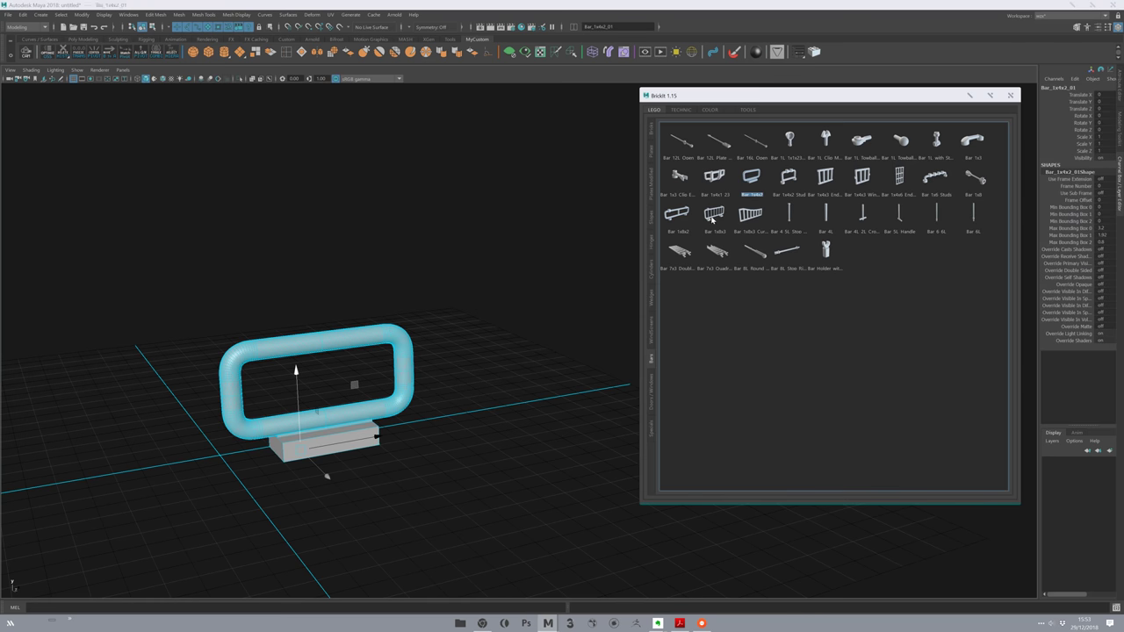
pyautogui.click(790, 180)
pyautogui.click(951, 176)
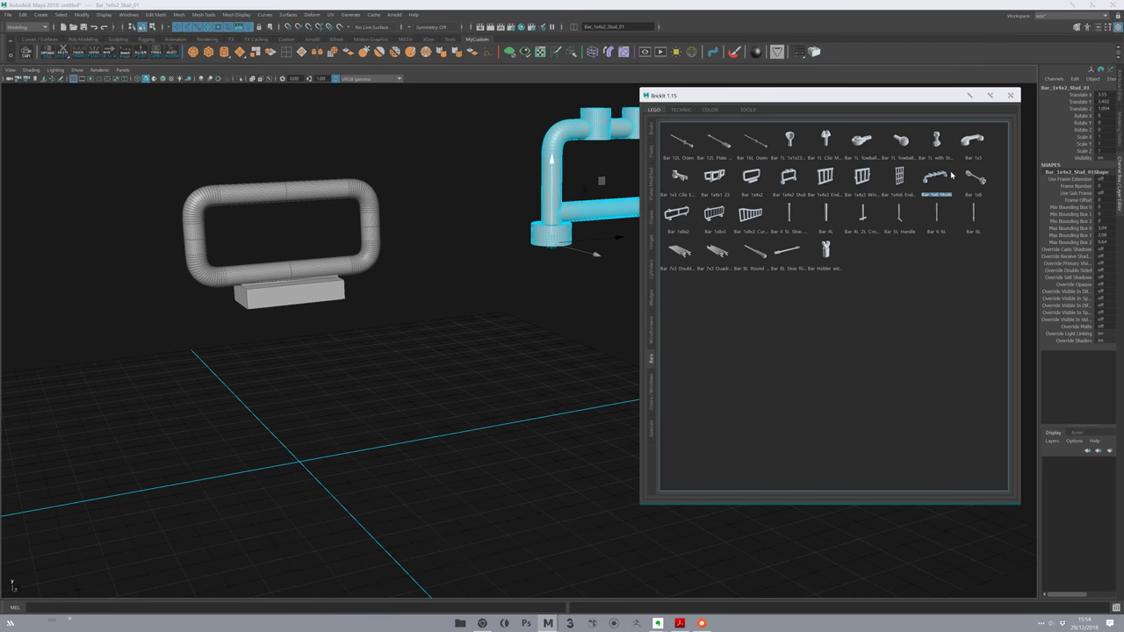
pyautogui.scroll(2, 534, 351)
pyautogui.click(535, 328)
pyautogui.scroll(2, 521, 386)
pyautogui.scroll(-1, 520, 387)
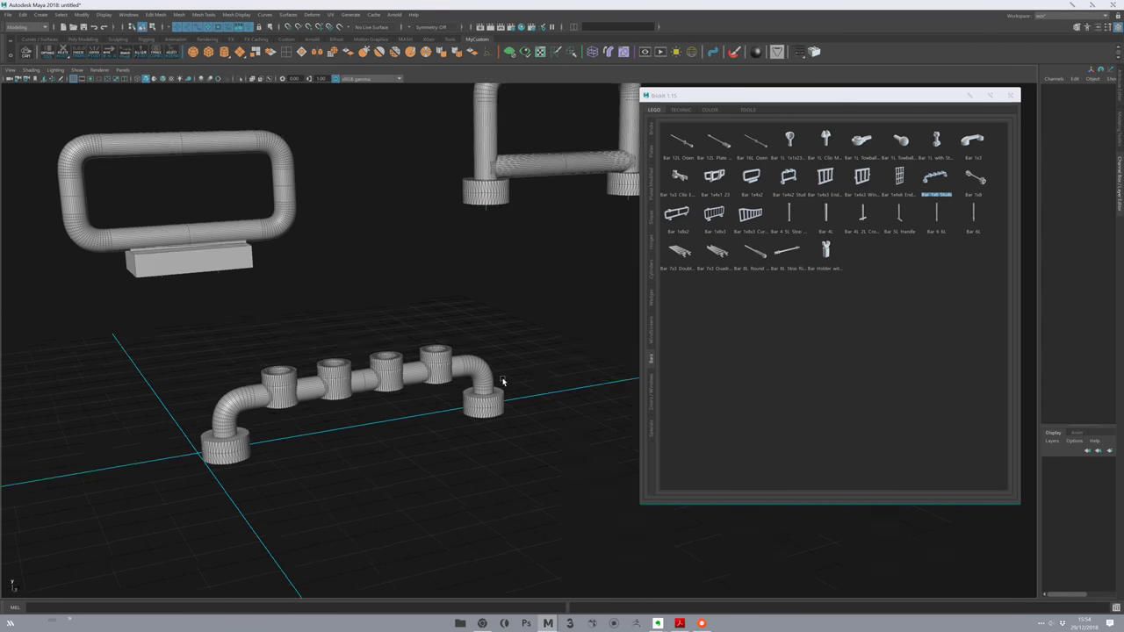
pyautogui.scroll(-3, 501, 381)
pyautogui.scroll(2, 482, 344)
pyautogui.hotkey('ctrl', 'shift', 'a')
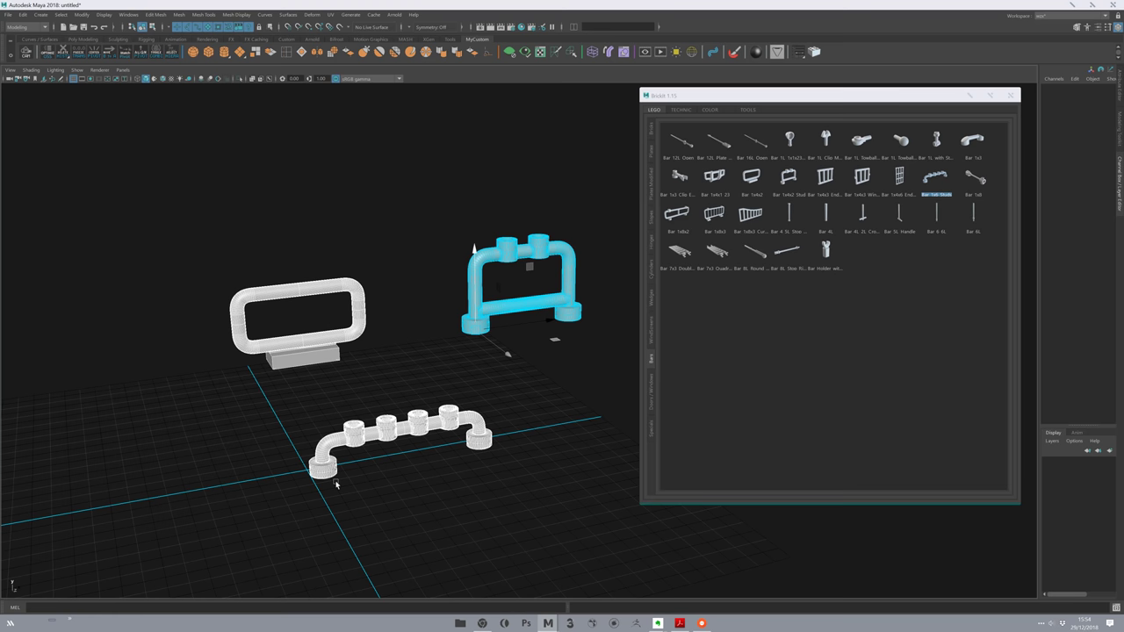
pyautogui.press('Delete')
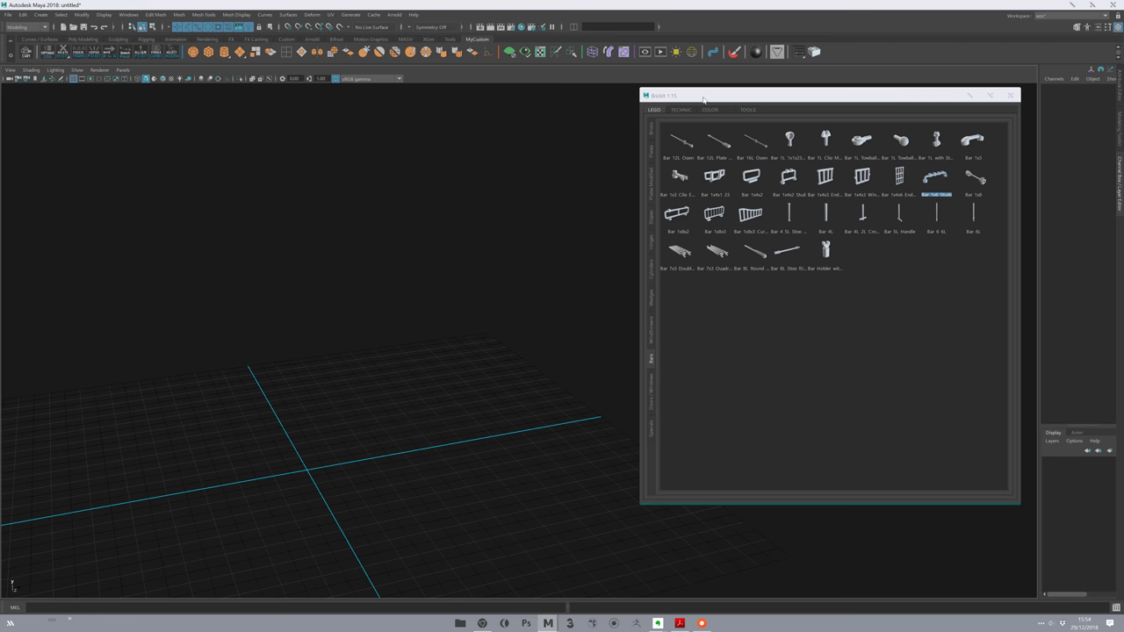
pyautogui.moveTo(702, 100); pyautogui.dragTo(703, 96)
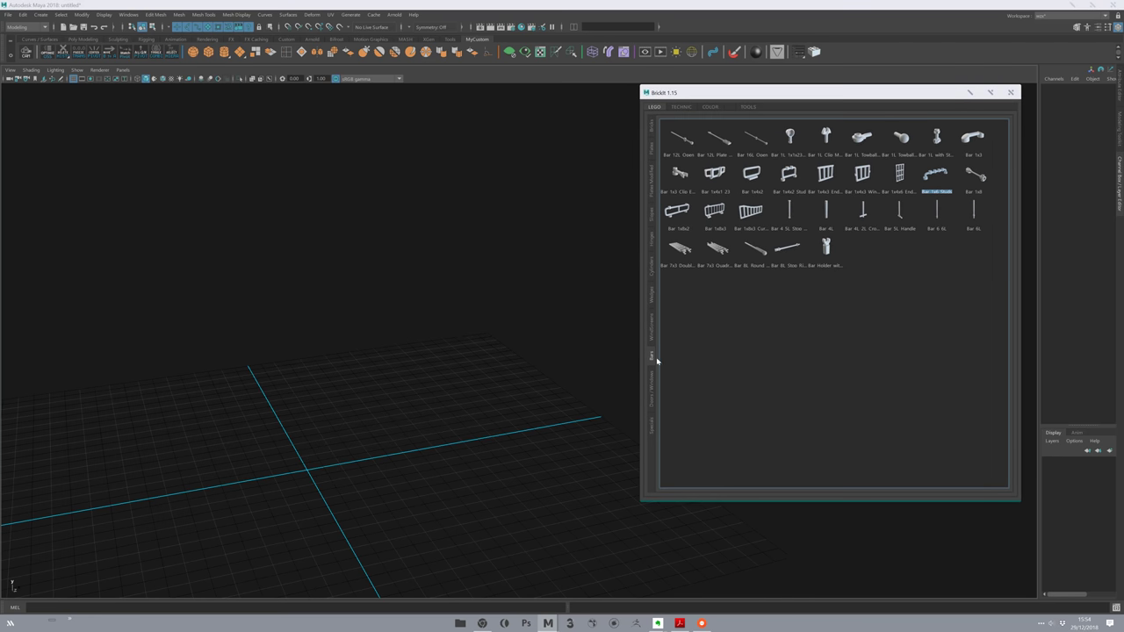
pyautogui.moveTo(731, 95); pyautogui.dragTo(736, 96)
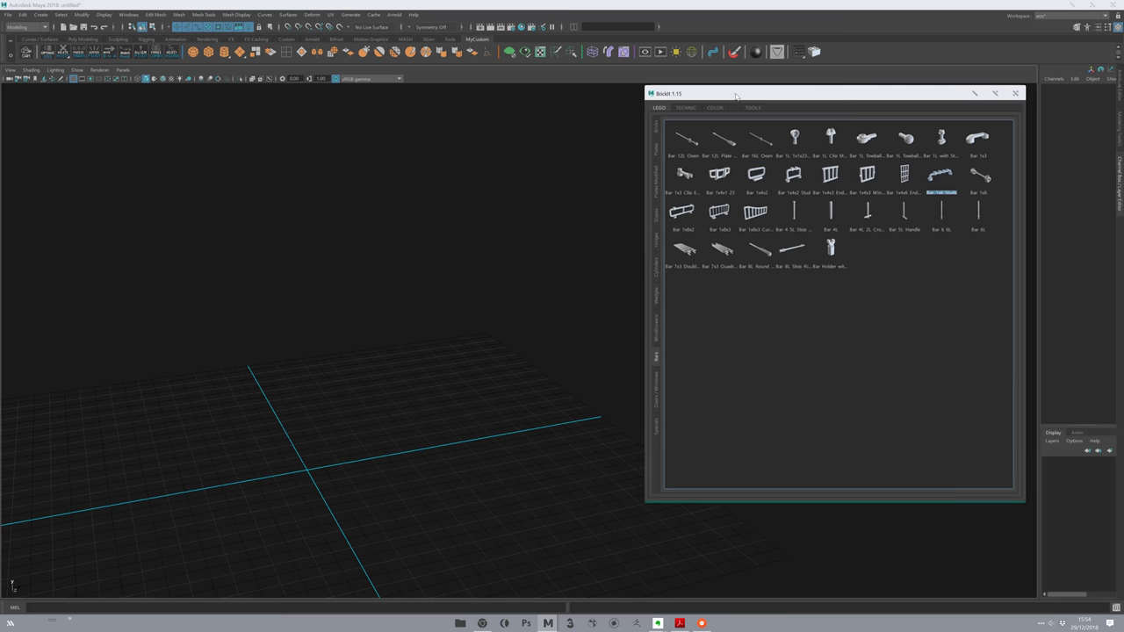
# Add a door frame from the Doors / Windows category to the scene.
pyautogui.click(658, 404)
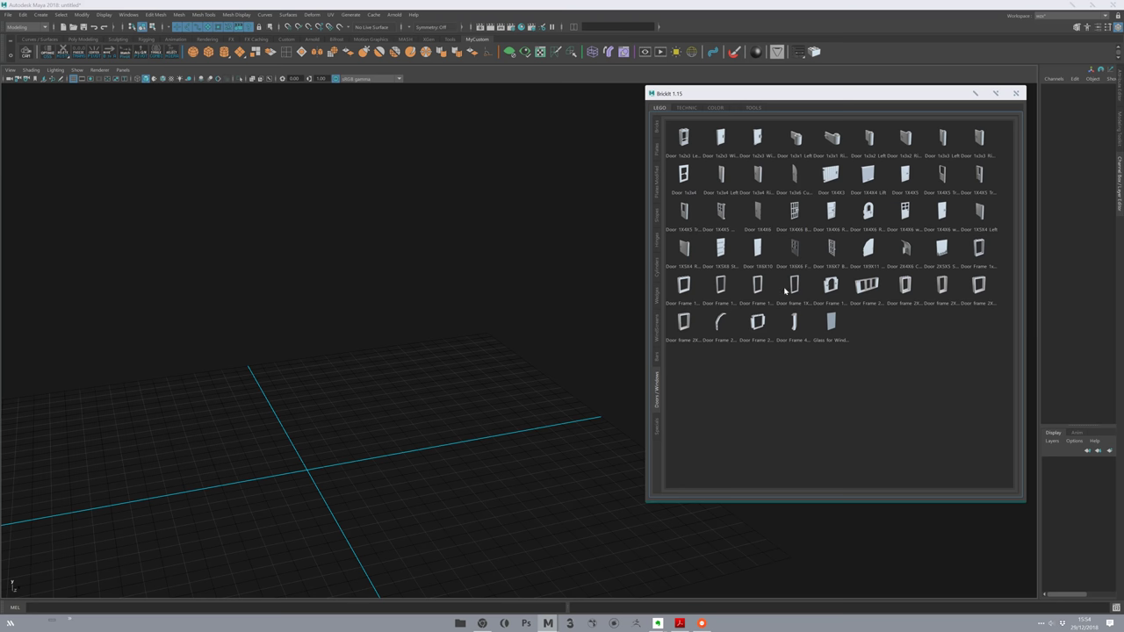
pyautogui.moveTo(631, 273)
pyautogui.keyDown('alt'); pyautogui.mouseDown()
pyautogui.moveTo(509, 304)
pyautogui.moveTo(499, 293)
pyautogui.moveTo(691, 248)
pyautogui.mouseUp(); pyautogui.keyUp('alt')
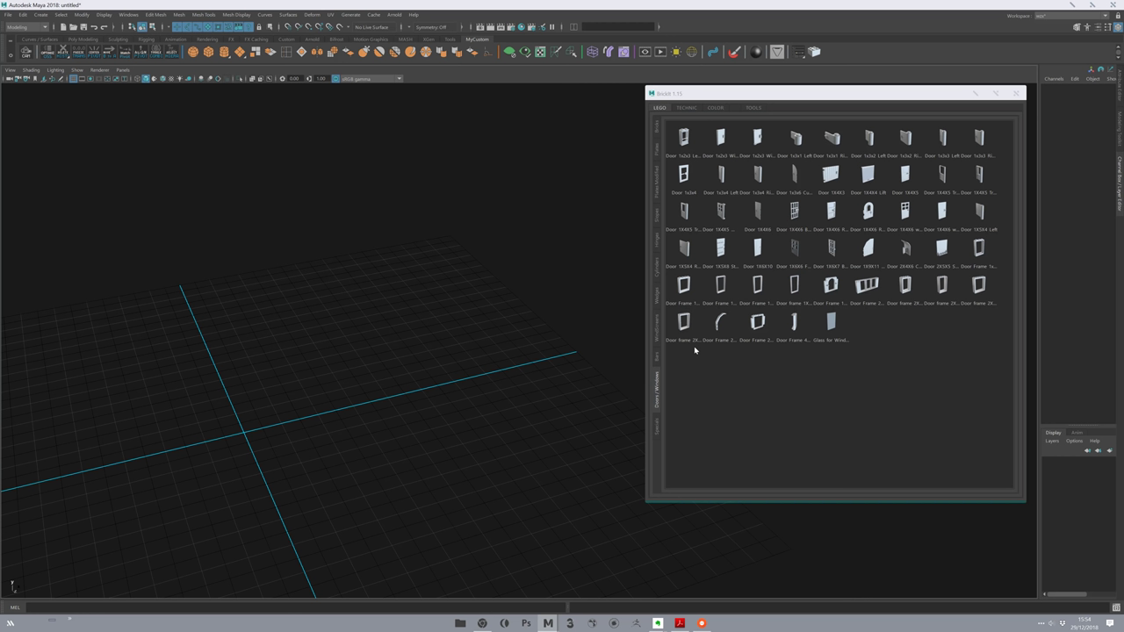
pyautogui.click(685, 288)
pyautogui.click(977, 267)
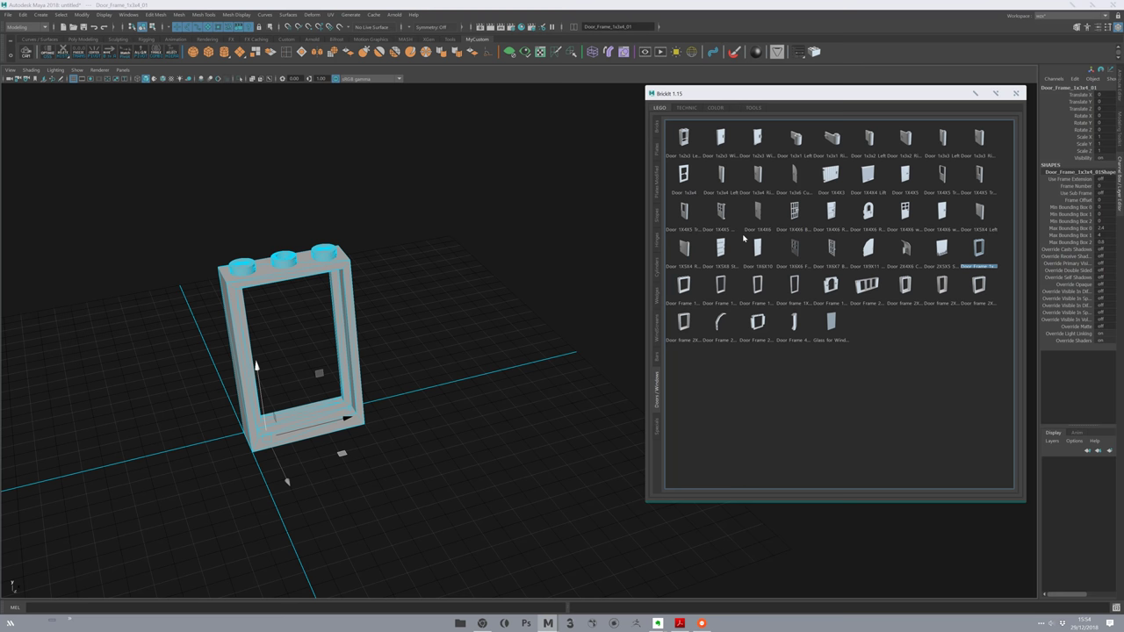
# Add the Door 1x3x4 panel and drag it out of its frame.
pyautogui.click(686, 175)
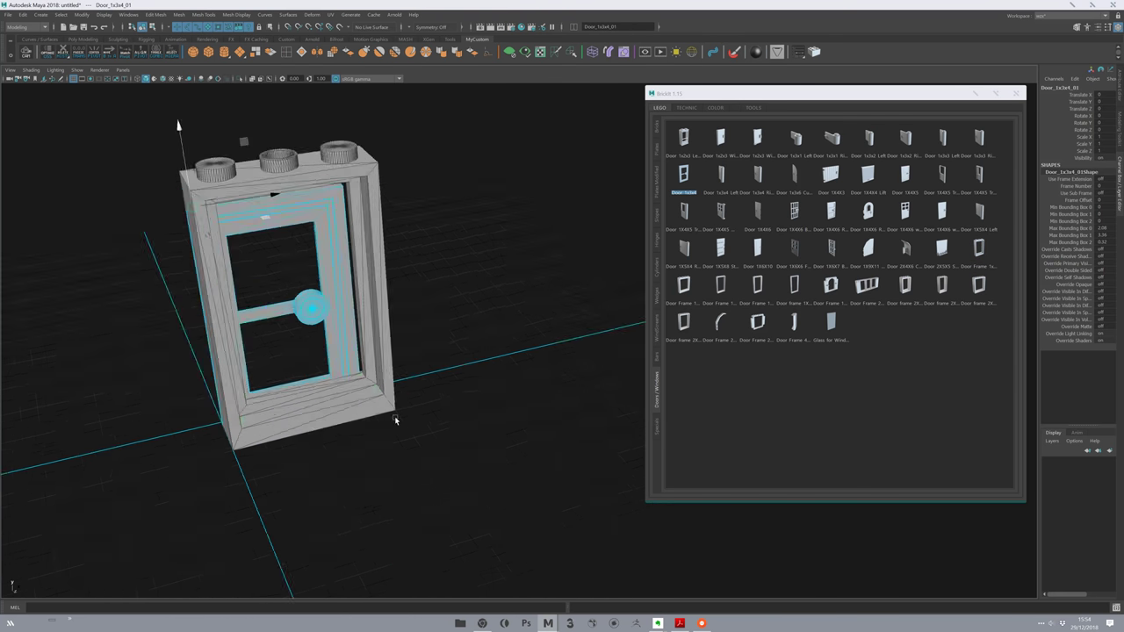
pyautogui.moveTo(369, 351)
pyautogui.keyDown('alt'); pyautogui.mouseDown()
pyautogui.moveTo(422, 341)
pyautogui.moveTo(364, 321)
pyautogui.mouseUp(); pyautogui.keyUp('alt')
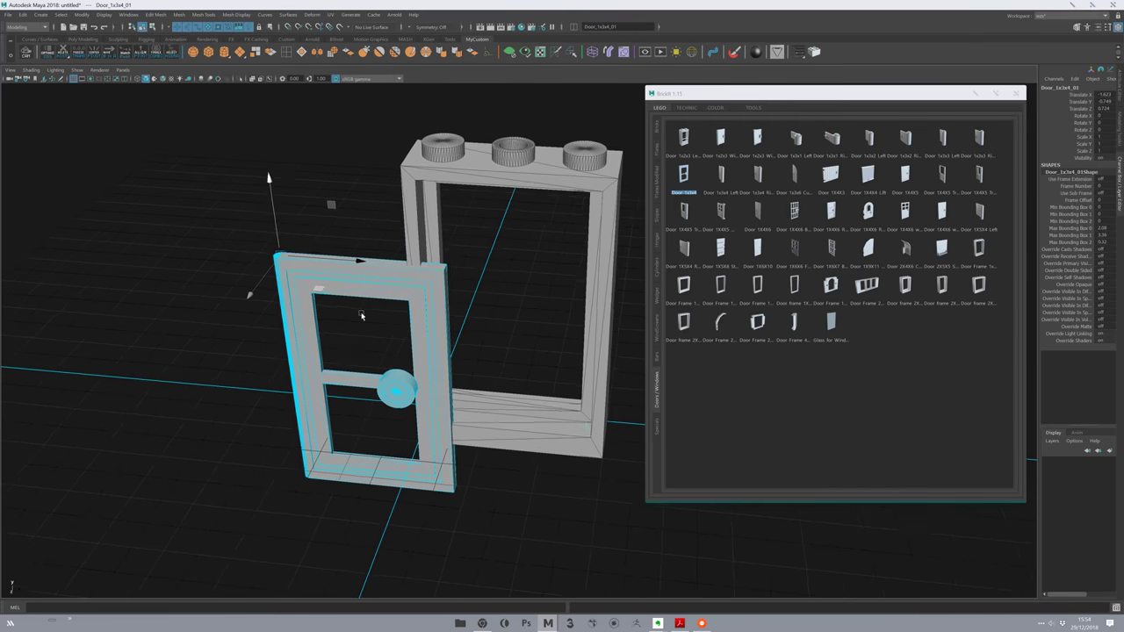
pyautogui.scroll(3, 389, 329)
pyautogui.scroll(-3, 389, 329)
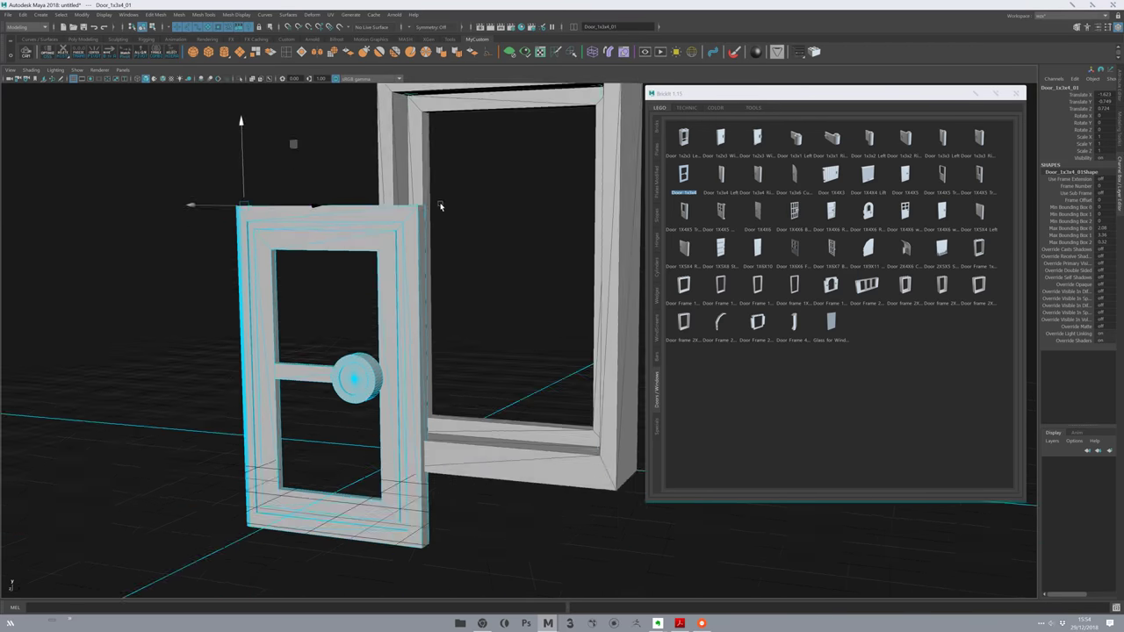
pyautogui.moveTo(459, 241)
pyautogui.keyDown('alt'); pyautogui.mouseDown()
pyautogui.moveTo(430, 246)
pyautogui.moveTo(432, 277)
pyautogui.moveTo(321, 259)
pyautogui.moveTo(435, 275)
pyautogui.moveTo(402, 257)
pyautogui.mouseUp(); pyautogui.keyUp('alt')
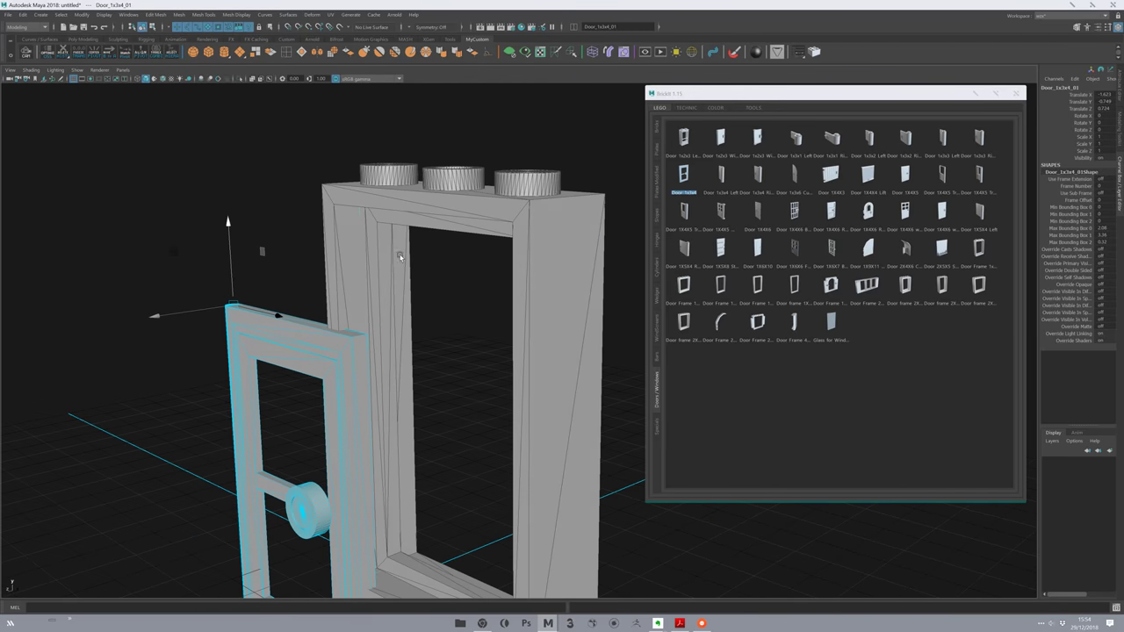
pyautogui.scroll(2, 414, 259)
# Undo the move so the door sits back in its frame, then swing it open on its hinge.
pyautogui.hotkey('ctrl', 'z')
pyautogui.keyDown('alt'); pyautogui.moveTo(413, 259); pyautogui.dragTo(428, 322); pyautogui.keyUp('alt')
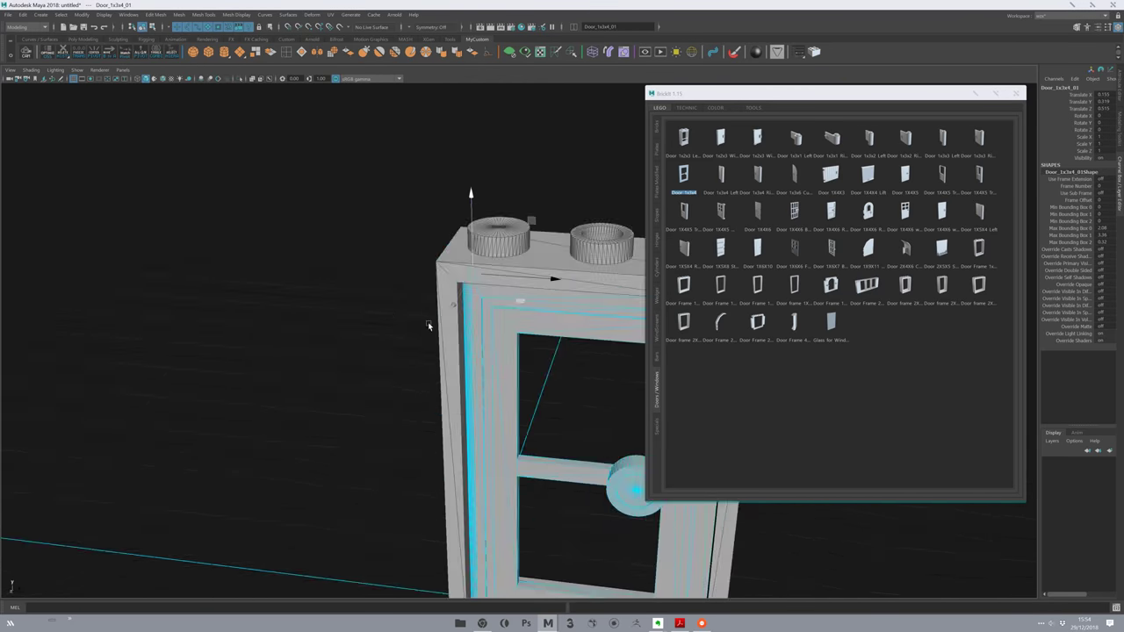
pyautogui.scroll(-3, 334, 267)
pyautogui.press('e')
pyautogui.moveTo(334, 267)
pyautogui.keyDown('alt'); pyautogui.mouseDown()
pyautogui.moveTo(413, 210)
pyautogui.moveTo(504, 196)
pyautogui.moveTo(527, 207)
pyautogui.moveTo(429, 295)
pyautogui.mouseUp(); pyautogui.keyUp('alt')
# Marquee-select the door assembly and delete it.
pyautogui.click(530, 202)
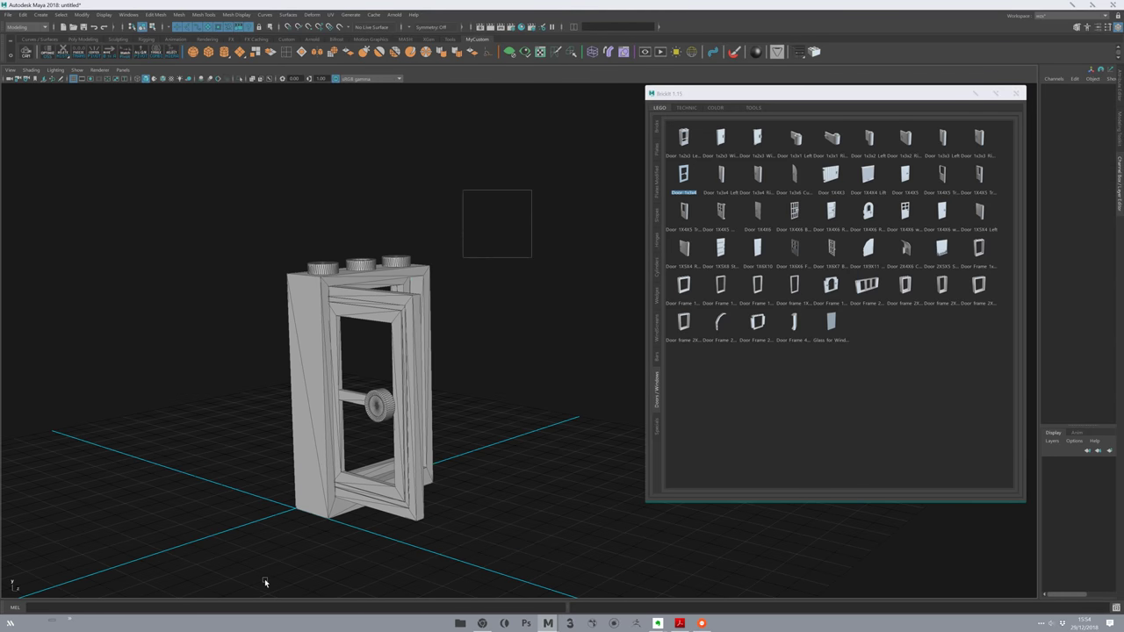
pyautogui.moveTo(532, 190)
pyautogui.mouseDown()
pyautogui.moveTo(322, 426)
pyautogui.moveTo(416, 261)
pyautogui.moveTo(641, 439)
pyautogui.mouseUp()
pyautogui.press('Delete')
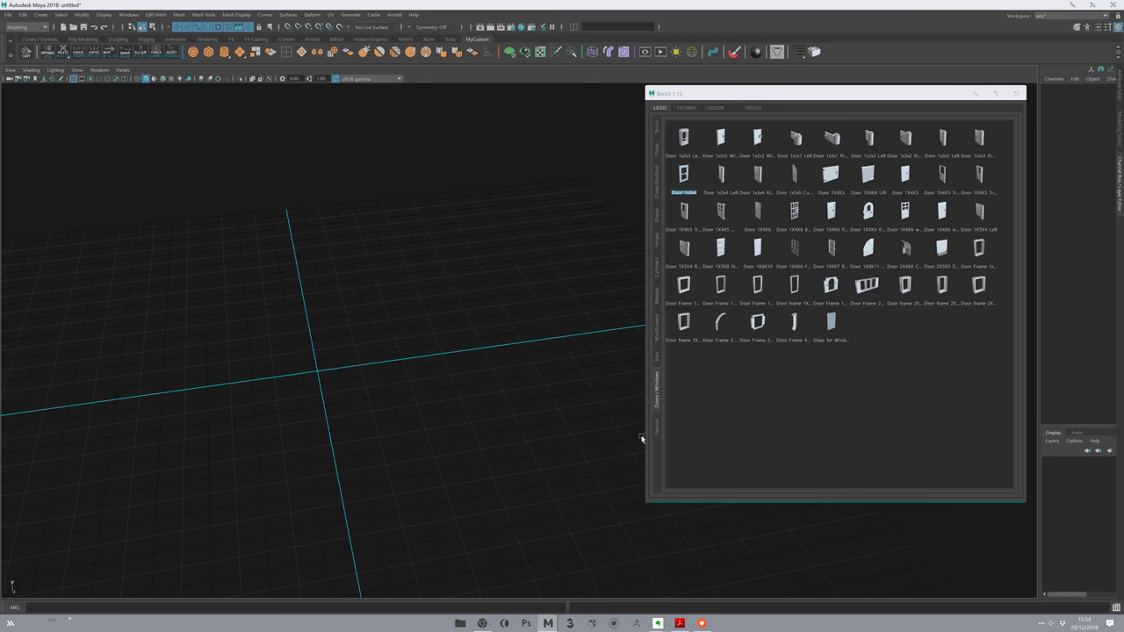
# Glance at Specials and Doors / Windows, then browse Technic Connectors, Liftarms, Pins/Axles and Bricks.
pyautogui.click(657, 427)
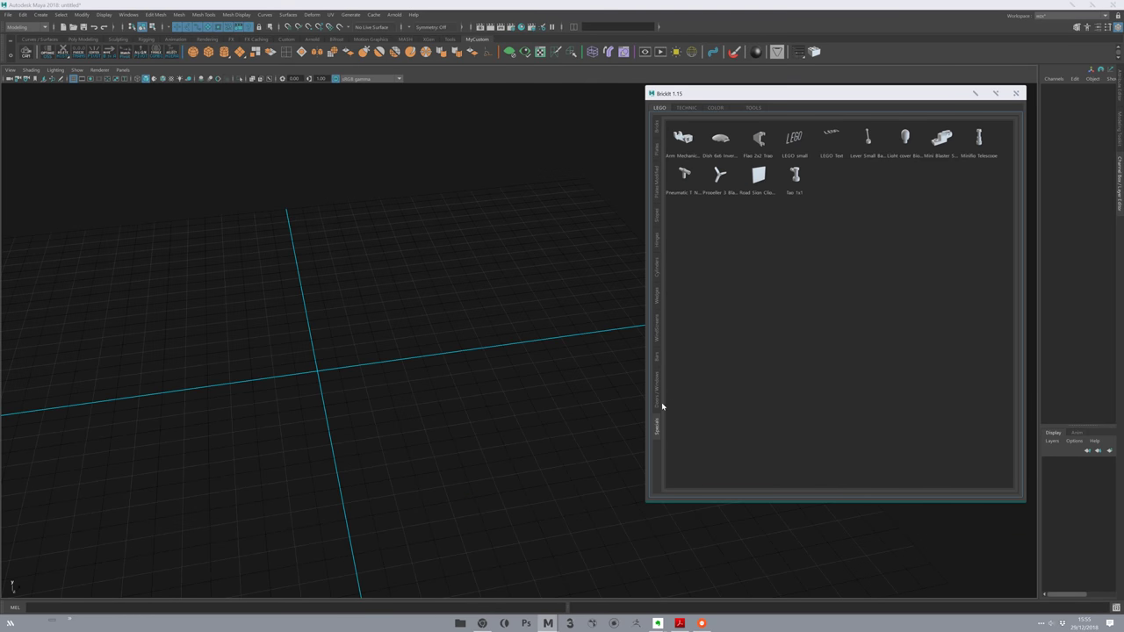
pyautogui.click(658, 404)
pyautogui.click(687, 108)
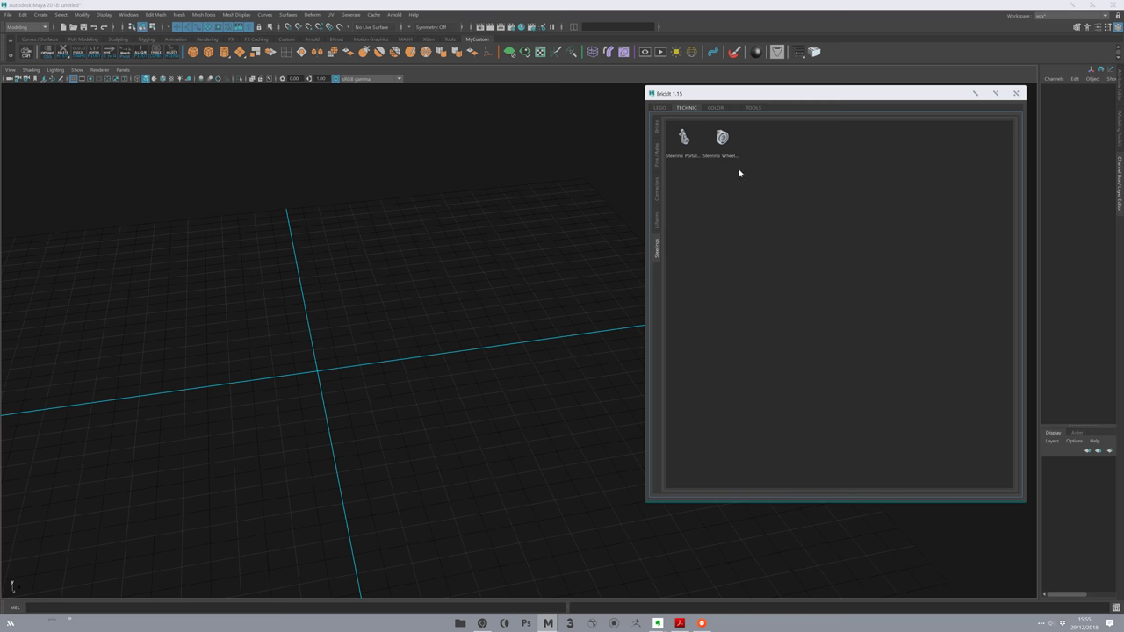
pyautogui.moveTo(757, 101); pyautogui.dragTo(745, 107)
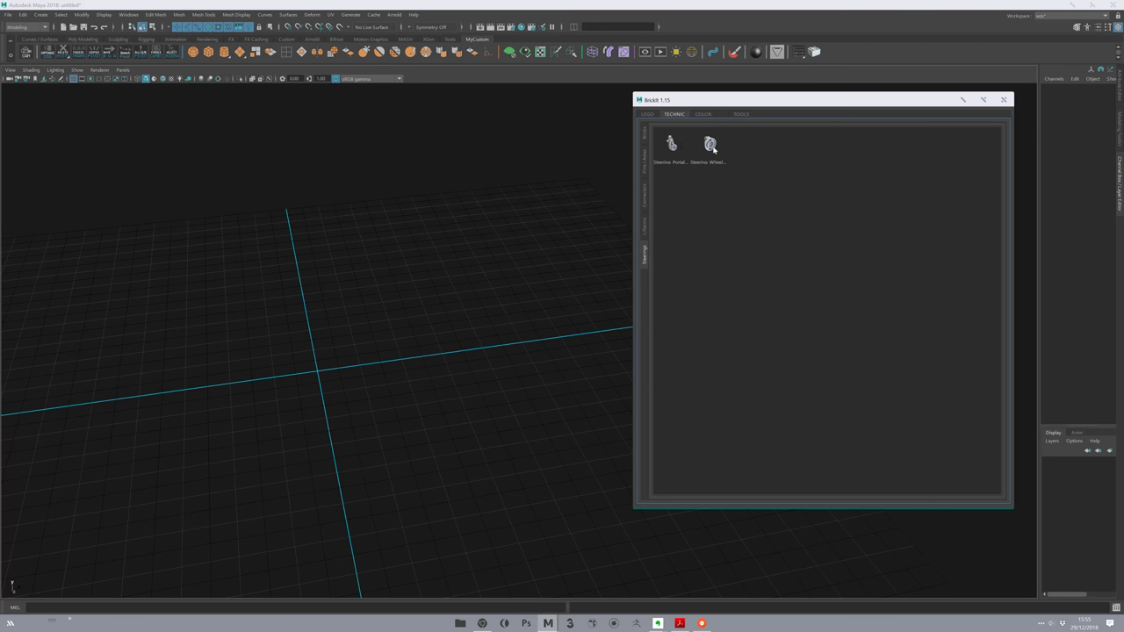
pyautogui.click(650, 197)
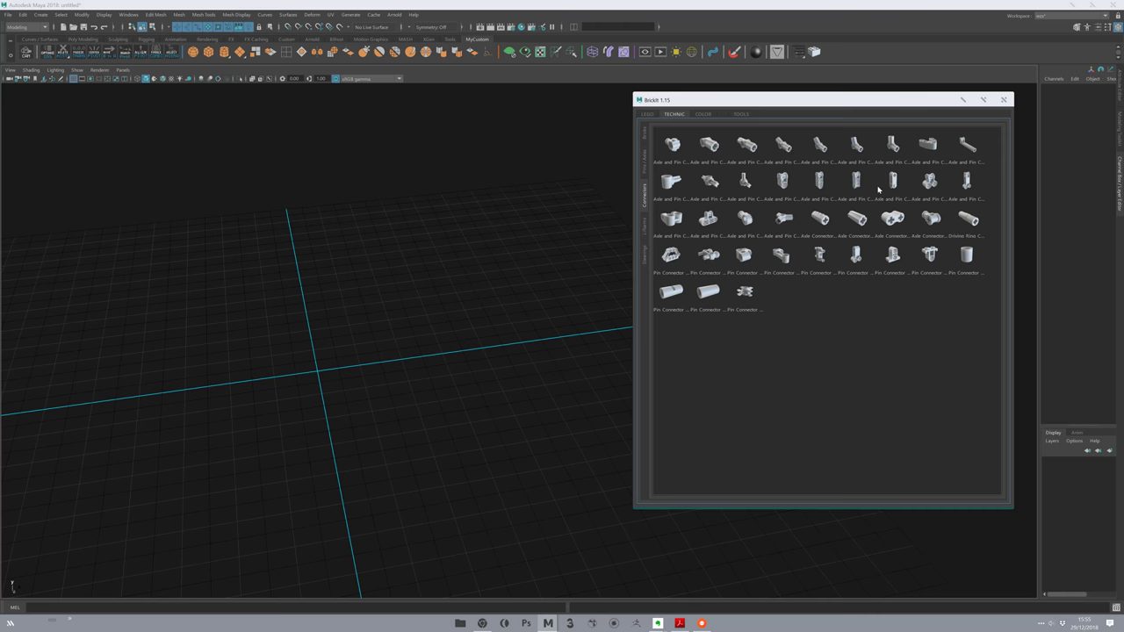
pyautogui.click(645, 230)
pyautogui.click(645, 156)
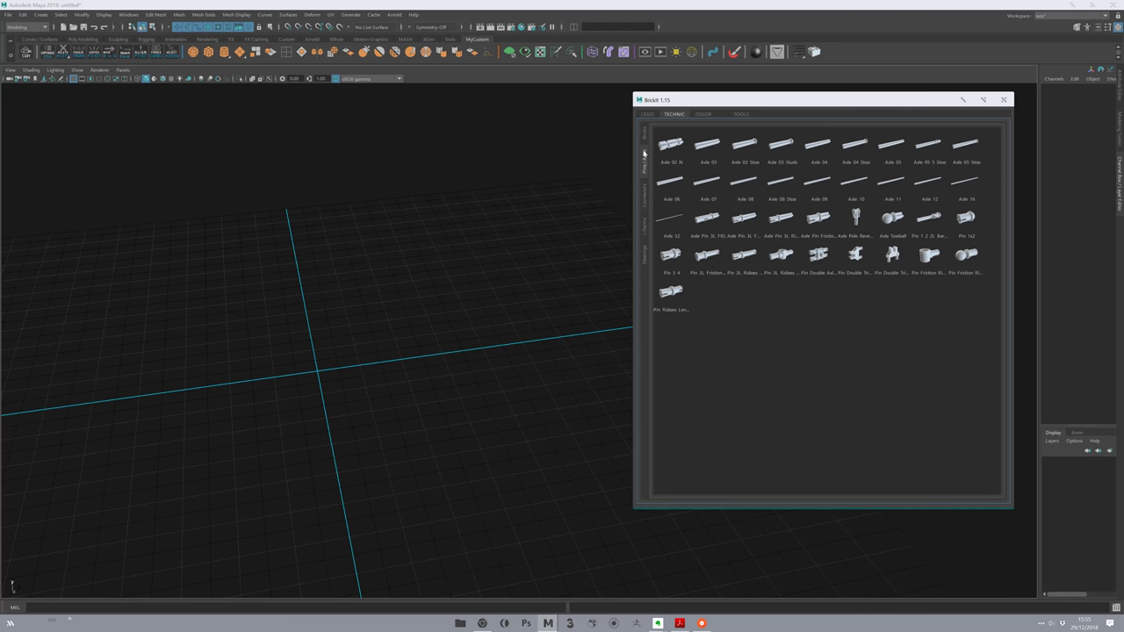
pyautogui.click(643, 132)
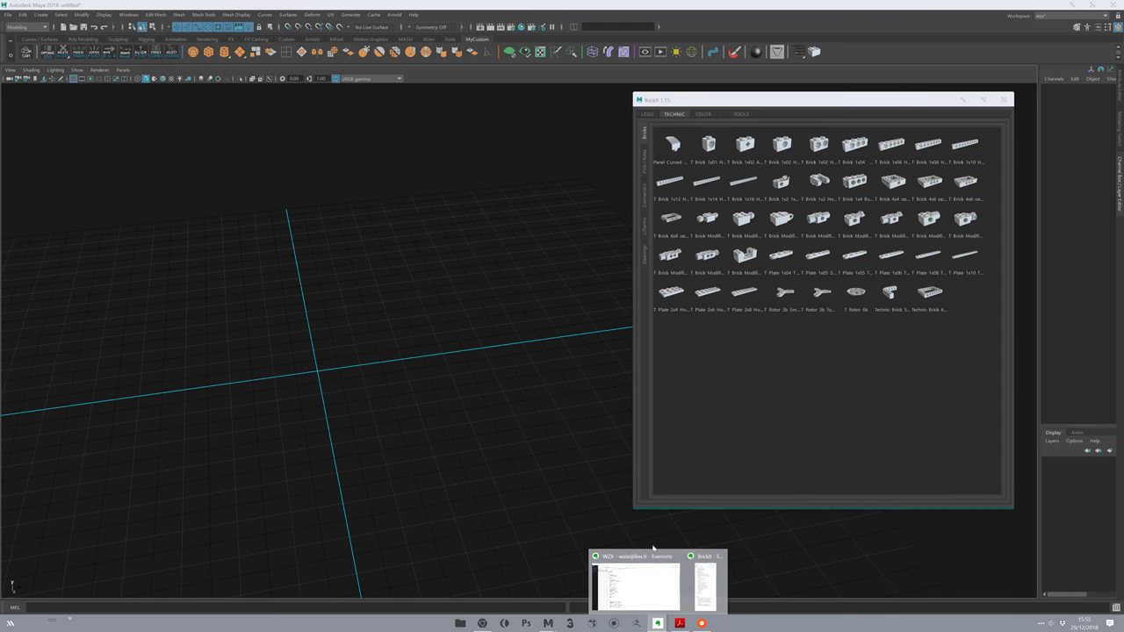
# Check the added-bricks notes, then place, inspect and delete a T_Plate_2x6_Holes.
pyautogui.click(674, 564)
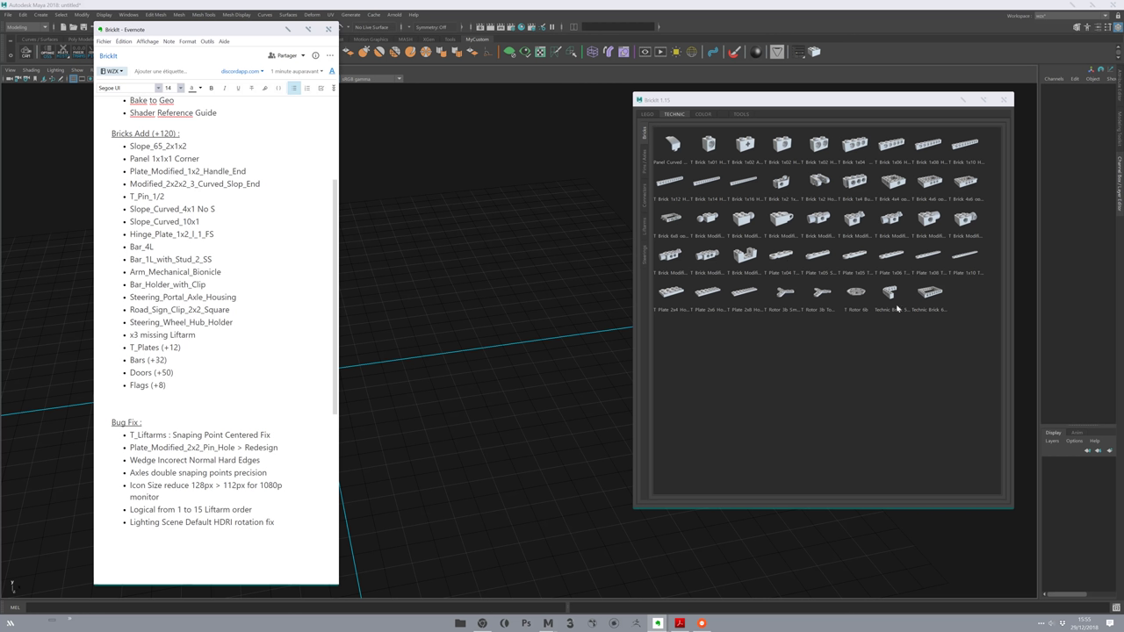
pyautogui.click(693, 307)
pyautogui.keyDown('alt'); pyautogui.moveTo(492, 422); pyautogui.dragTo(430, 504); pyautogui.keyUp('alt')
pyautogui.click(429, 505)
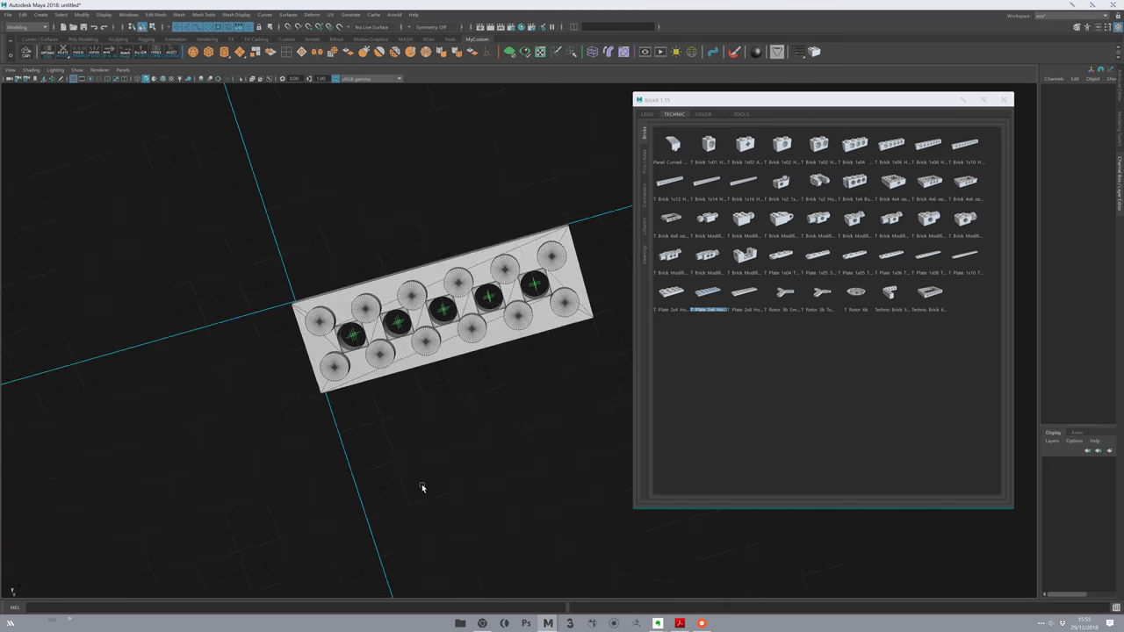
pyautogui.moveTo(421, 487)
pyautogui.keyDown('alt'); pyautogui.mouseDown()
pyautogui.moveTo(441, 447)
pyautogui.moveTo(388, 449)
pyautogui.mouseUp(); pyautogui.keyUp('alt')
pyautogui.click(324, 370)
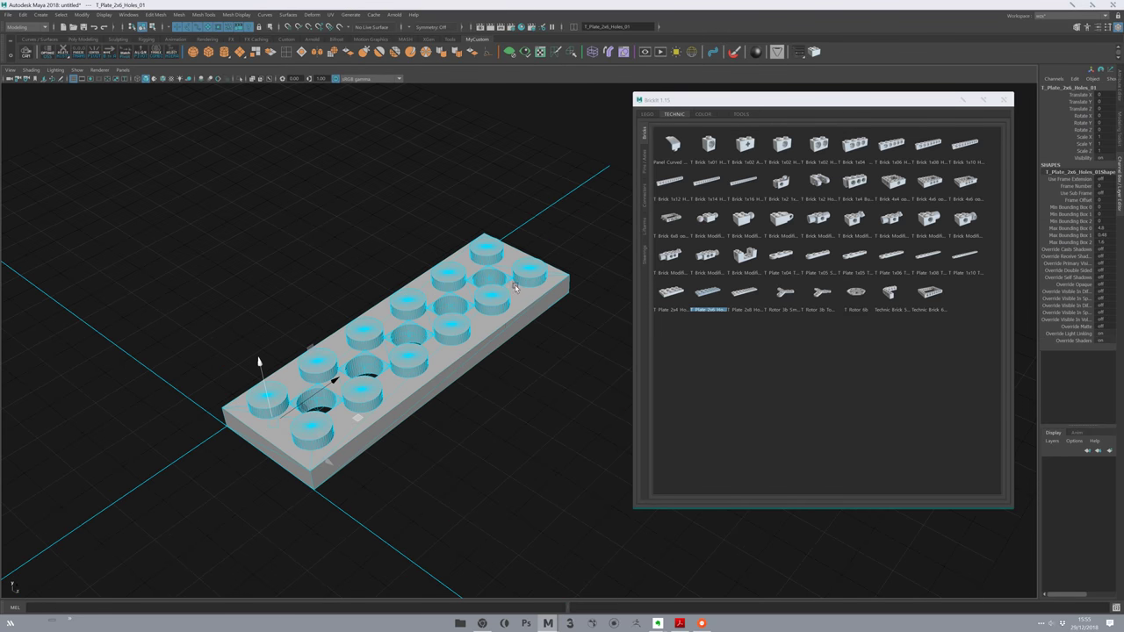
pyautogui.press('Delete')
# Reorient the empty grid upright and bring up the BrickIt YouTube playlist in Chrome.
pyautogui.moveTo(515, 289)
pyautogui.keyDown('alt'); pyautogui.mouseDown()
pyautogui.moveTo(208, 243)
pyautogui.moveTo(308, 290)
pyautogui.moveTo(394, 371)
pyautogui.moveTo(527, 439)
pyautogui.mouseUp(); pyautogui.keyUp('alt')
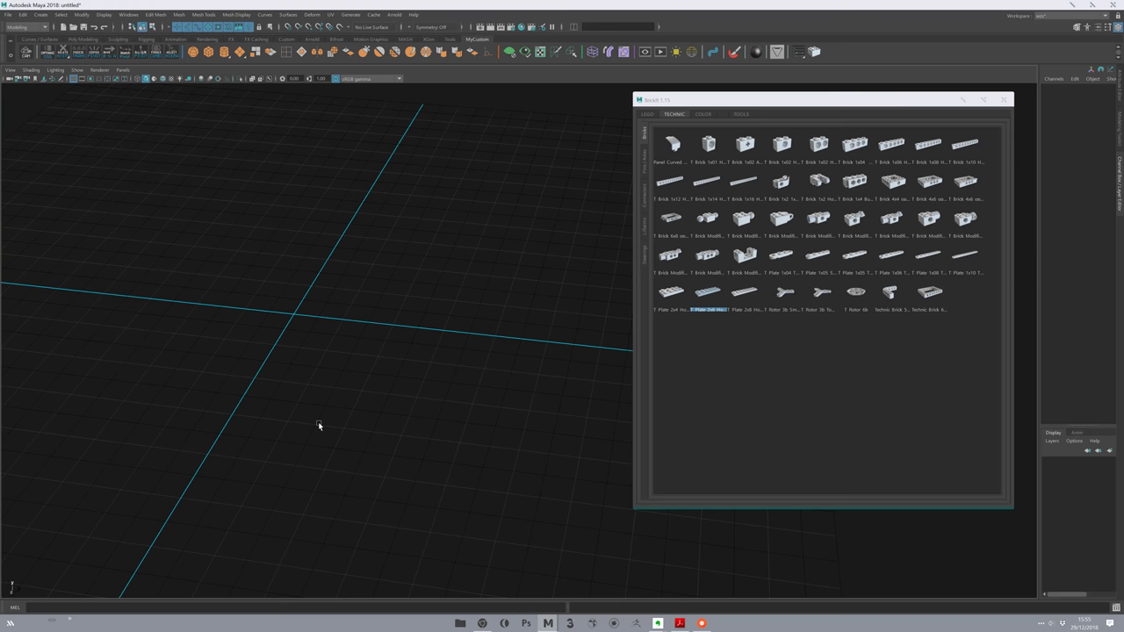
pyautogui.moveTo(548, 374)
pyautogui.keyDown('alt'); pyautogui.mouseDown()
pyautogui.moveTo(483, 381)
pyautogui.moveTo(454, 321)
pyautogui.mouseUp(); pyautogui.keyUp('alt')
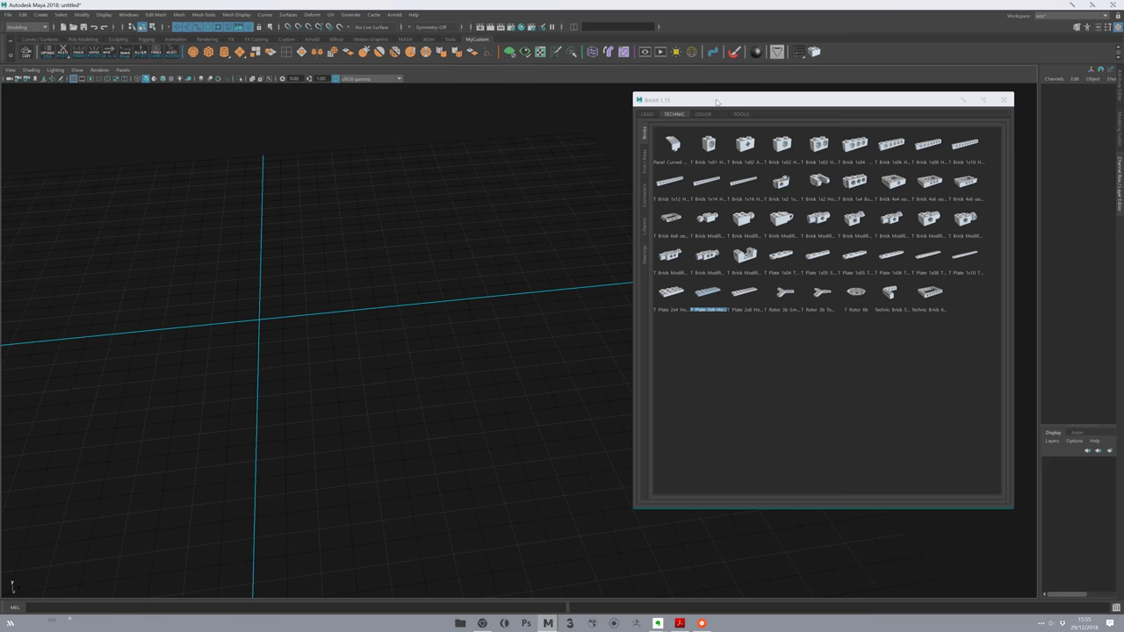
pyautogui.moveTo(718, 101); pyautogui.dragTo(697, 105)
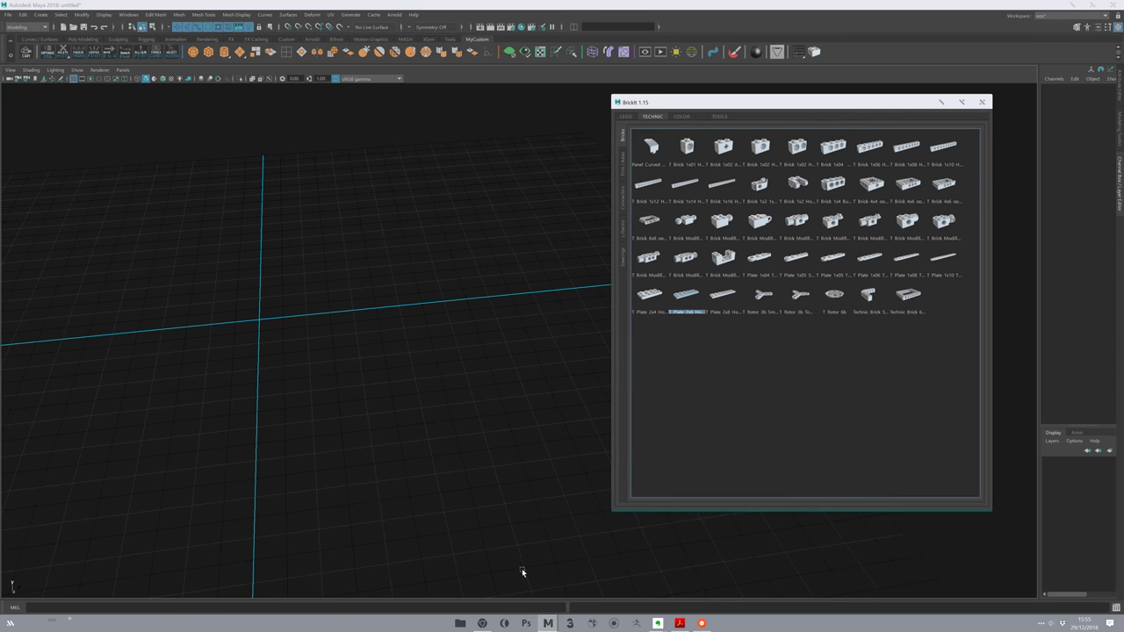
pyautogui.click(482, 624)
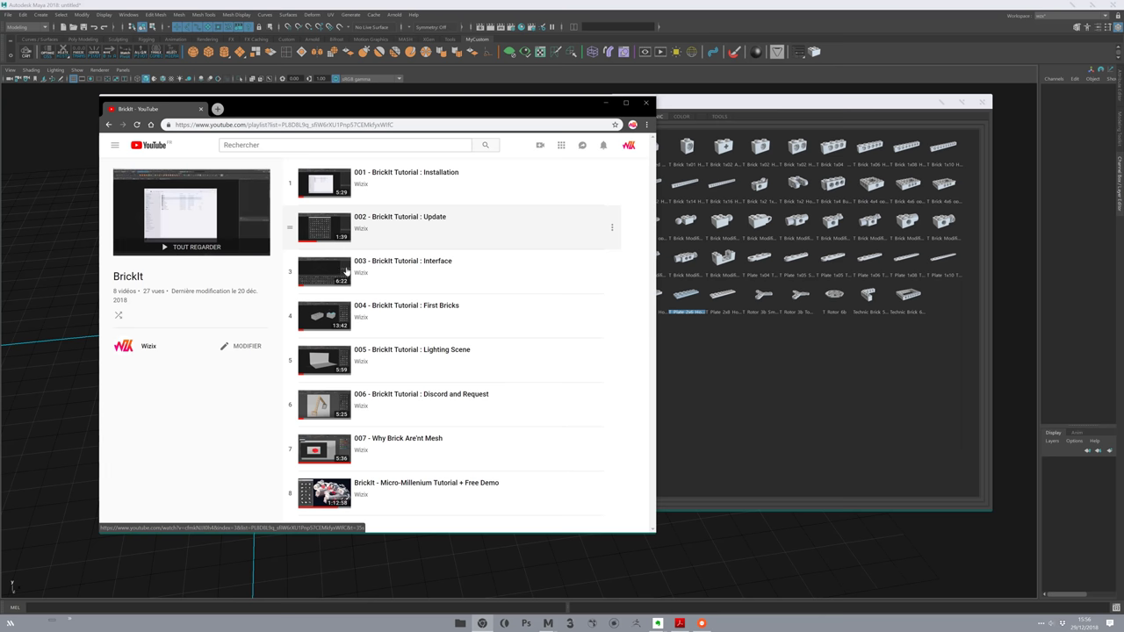
# Minimise the browser showing the BrickIt YouTube playlist.
pyautogui.click(605, 103)
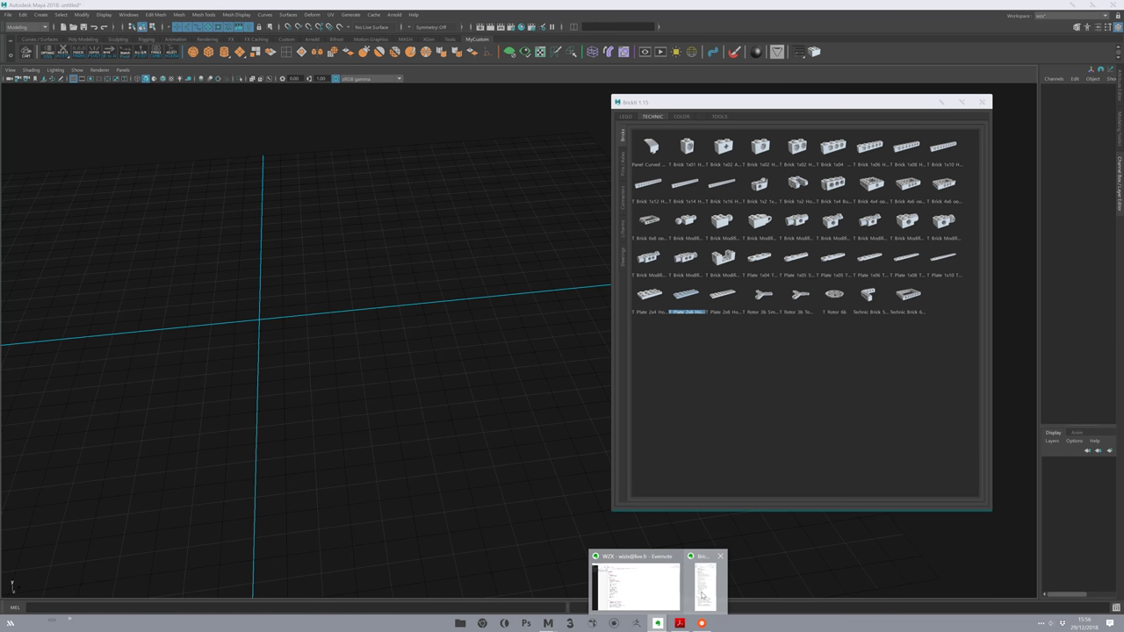
# Highlight the first three added-brick lines in the notes, then show BrickIt's Technic Liftarms.
pyautogui.click(689, 592)
pyautogui.moveTo(130, 148); pyautogui.dragTo(246, 172)
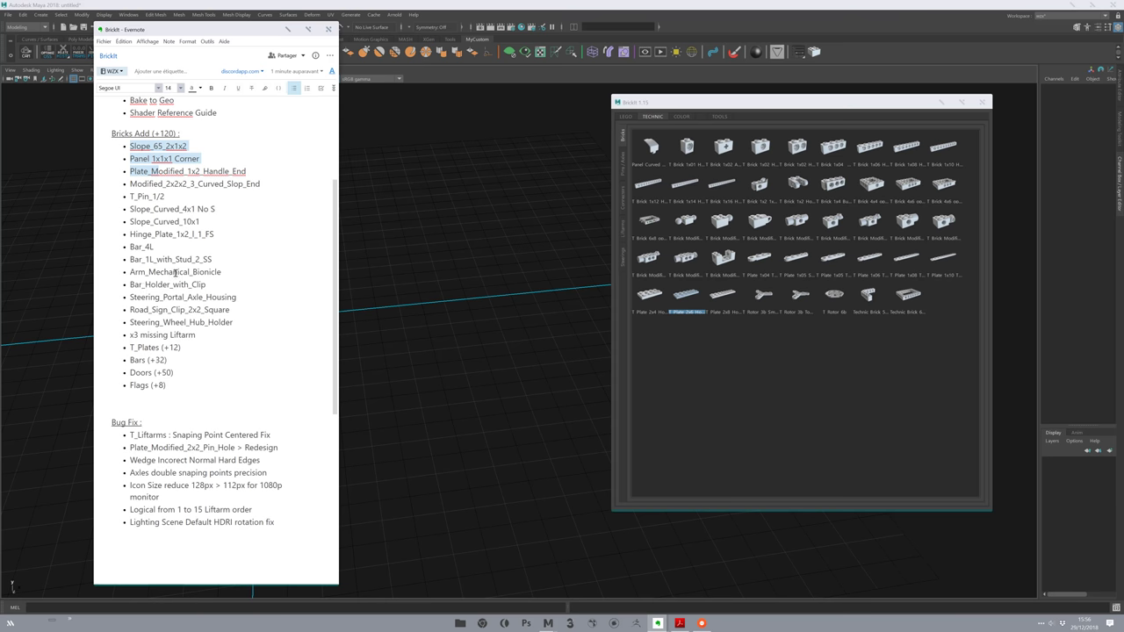
pyautogui.click(710, 321)
pyautogui.moveTo(746, 102); pyautogui.dragTo(537, 112)
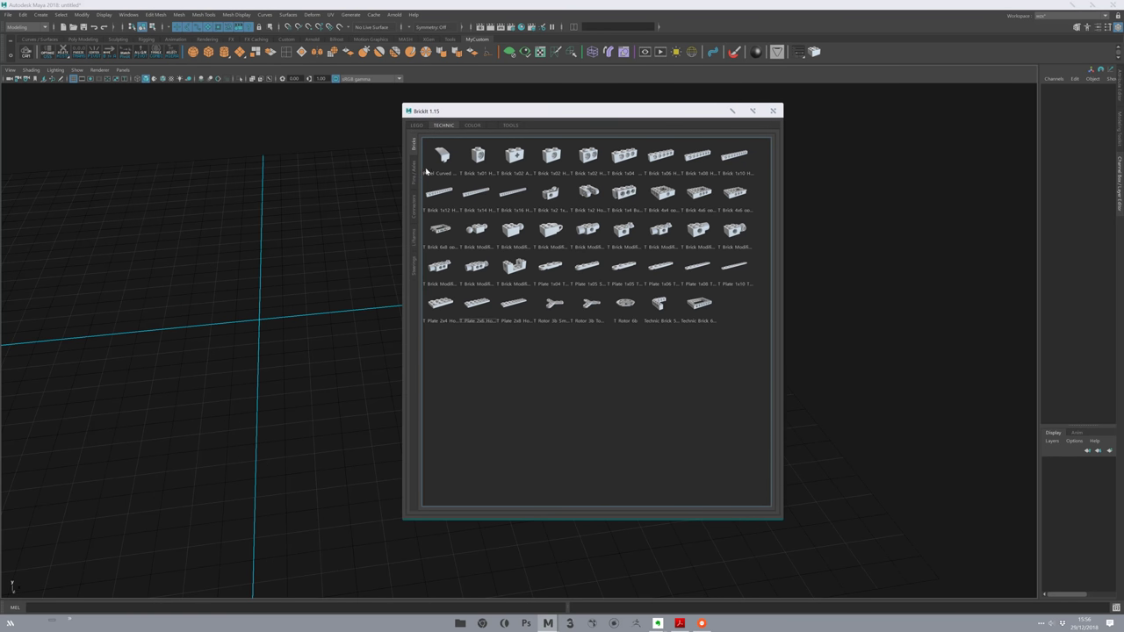
pyautogui.click(415, 168)
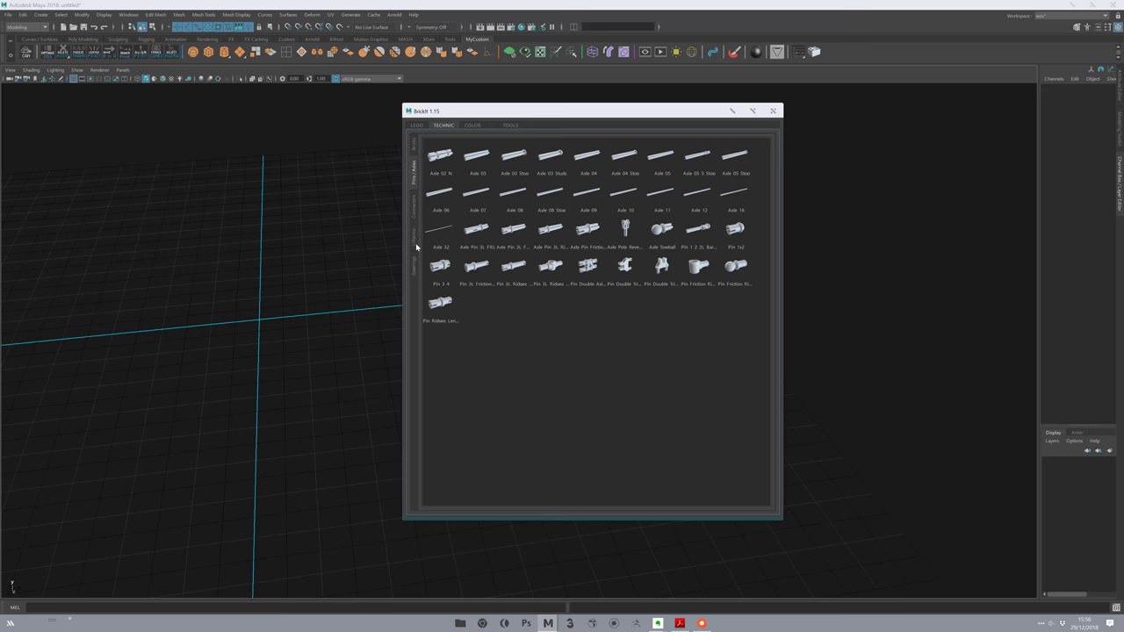
pyautogui.click(416, 242)
pyautogui.moveTo(519, 115); pyautogui.dragTo(568, 109)
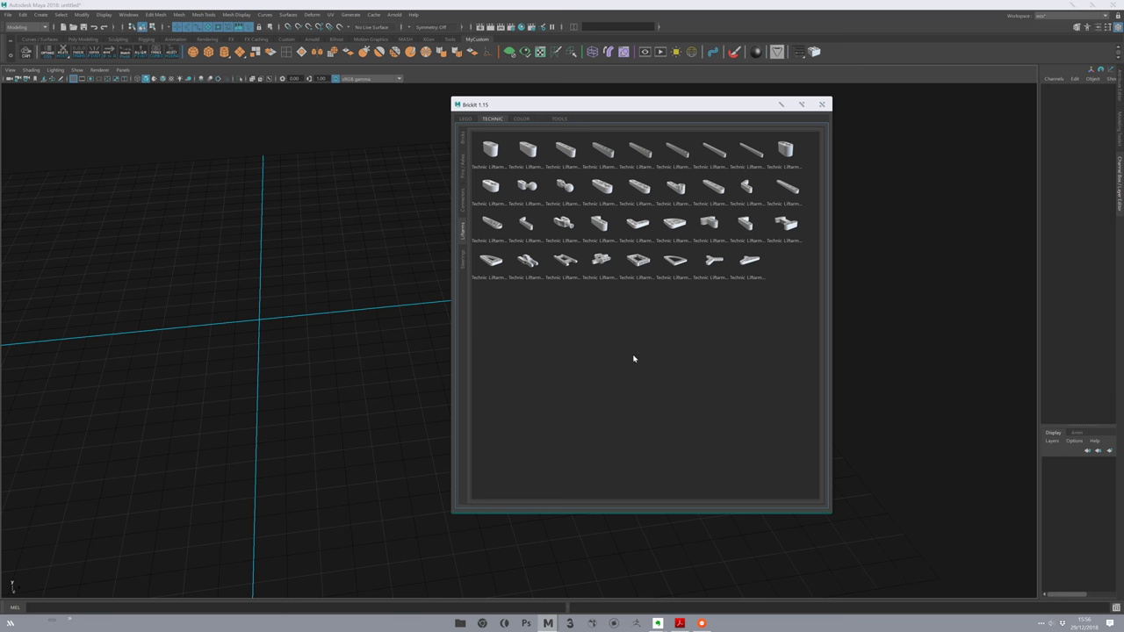
# Switch between Maya and the notes, scrolling to the liftarm bug fixes, and leave the notes open.
pyautogui.click(657, 624)
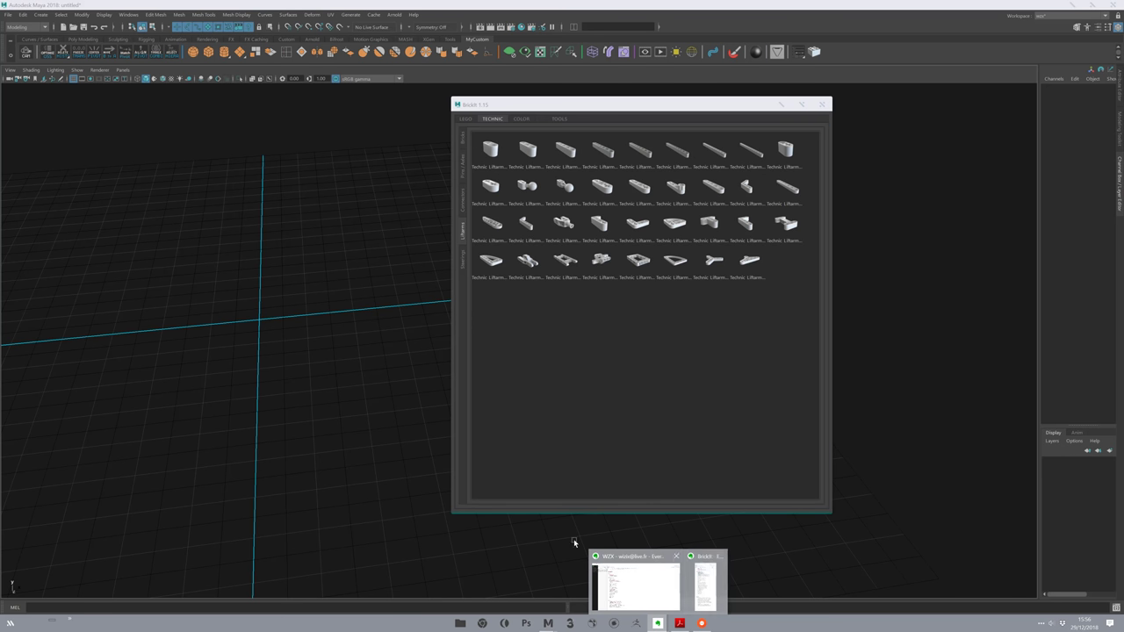
pyautogui.click(704, 572)
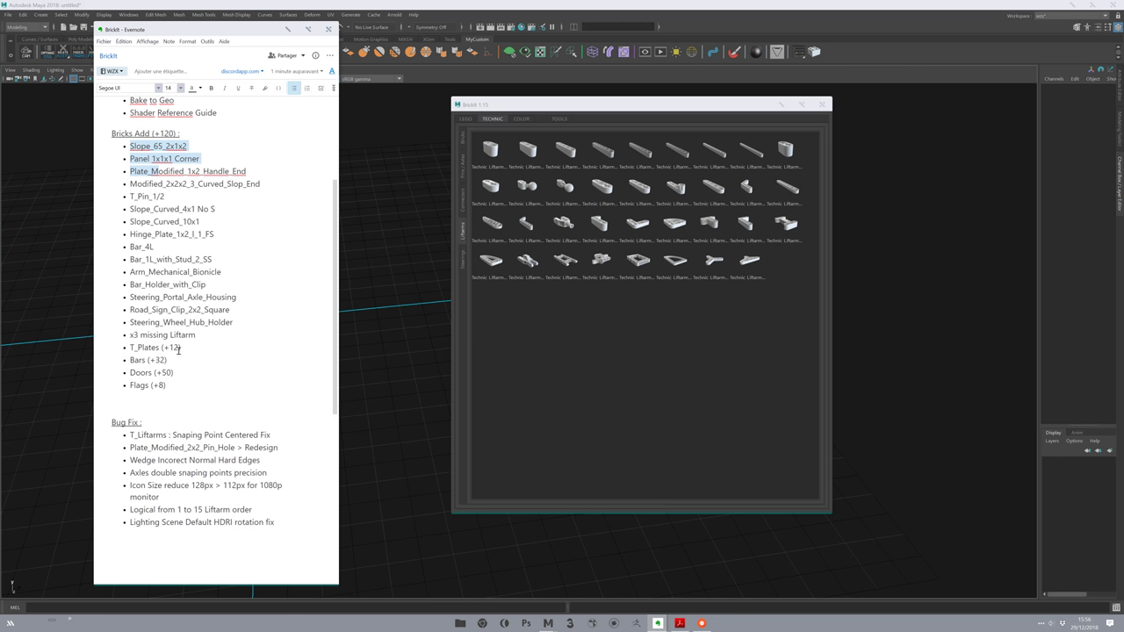
pyautogui.click(169, 521)
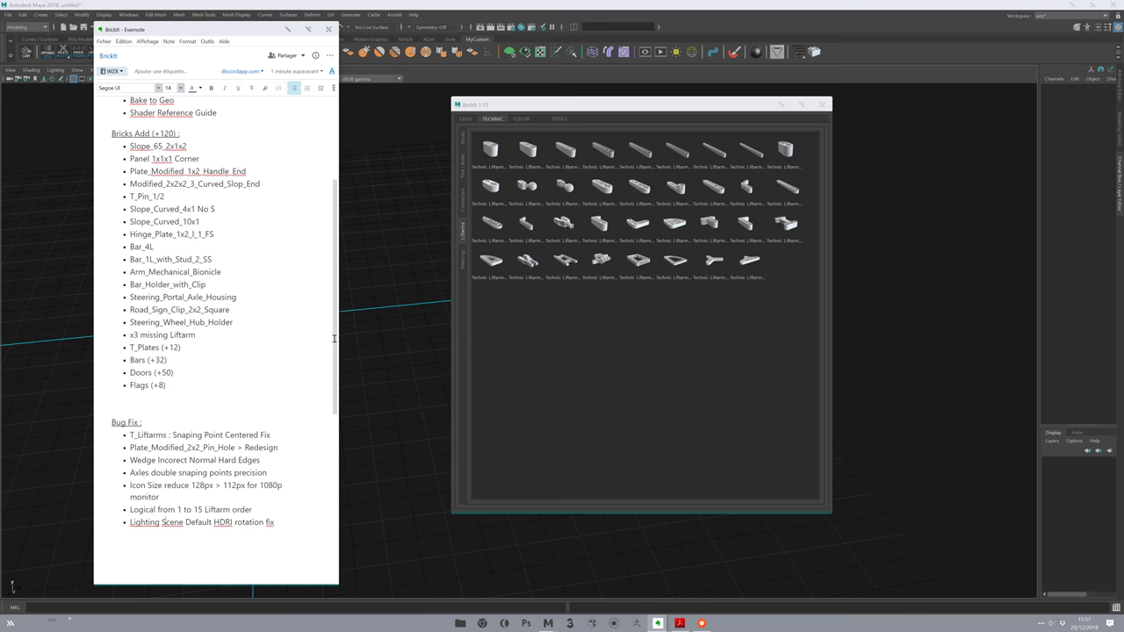
pyautogui.moveTo(506, 109); pyautogui.dragTo(495, 114)
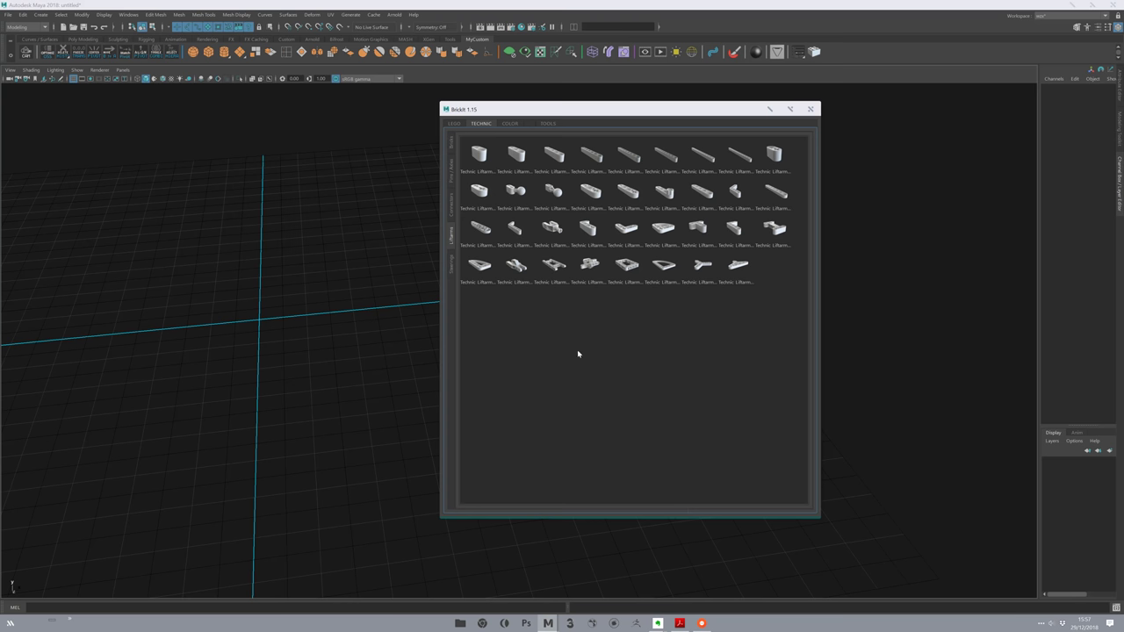
pyautogui.click(657, 623)
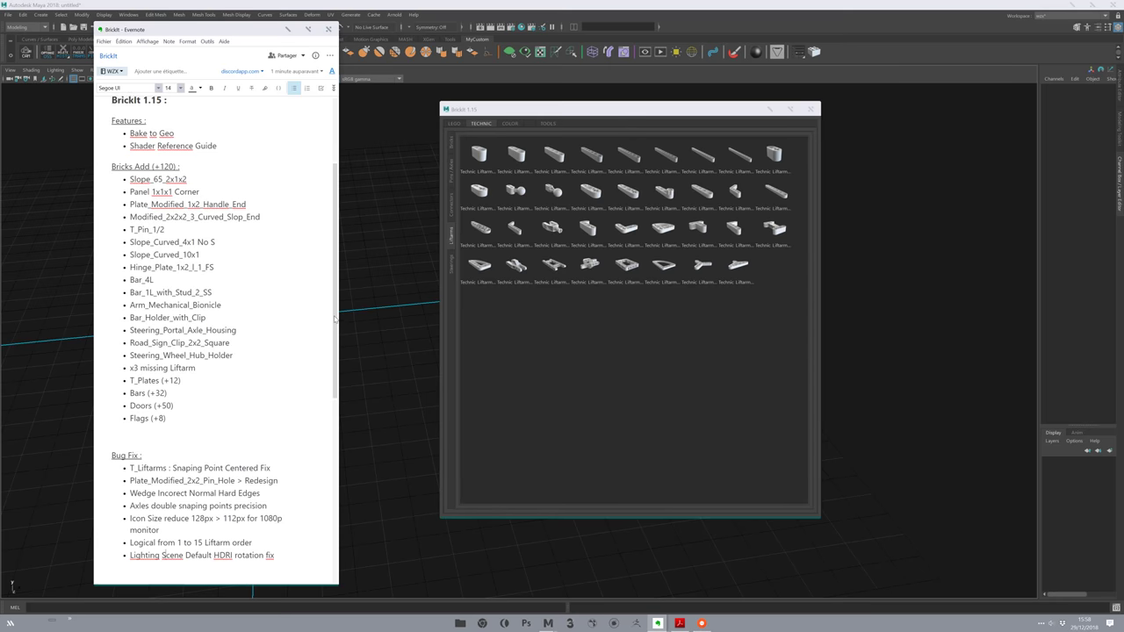
pyautogui.scroll(-1, 239, 468)
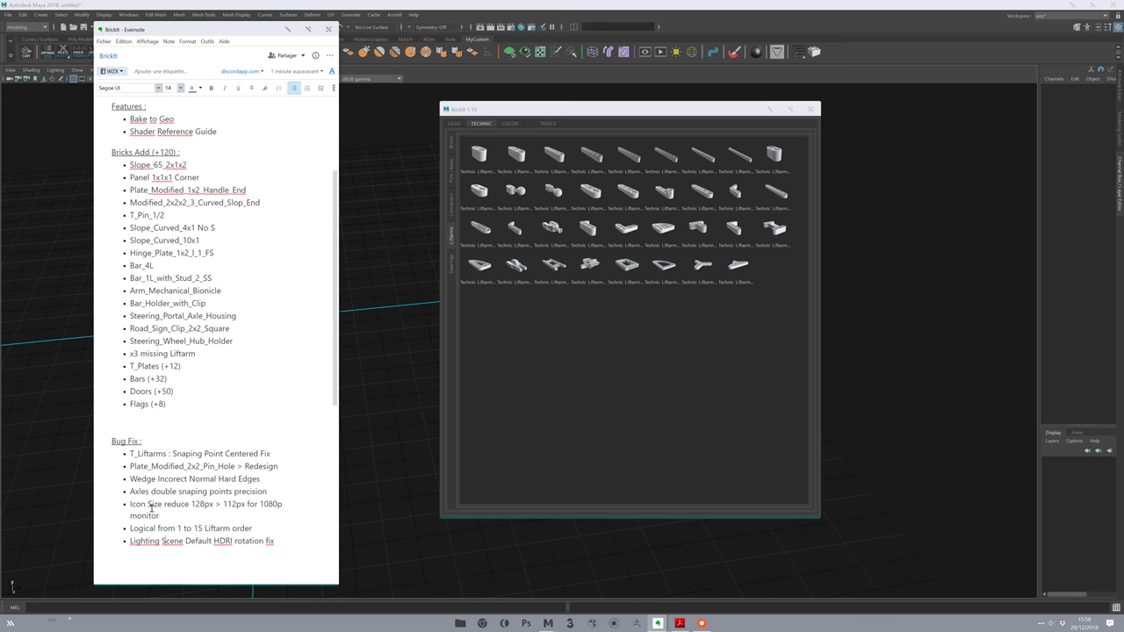
pyautogui.click(484, 117)
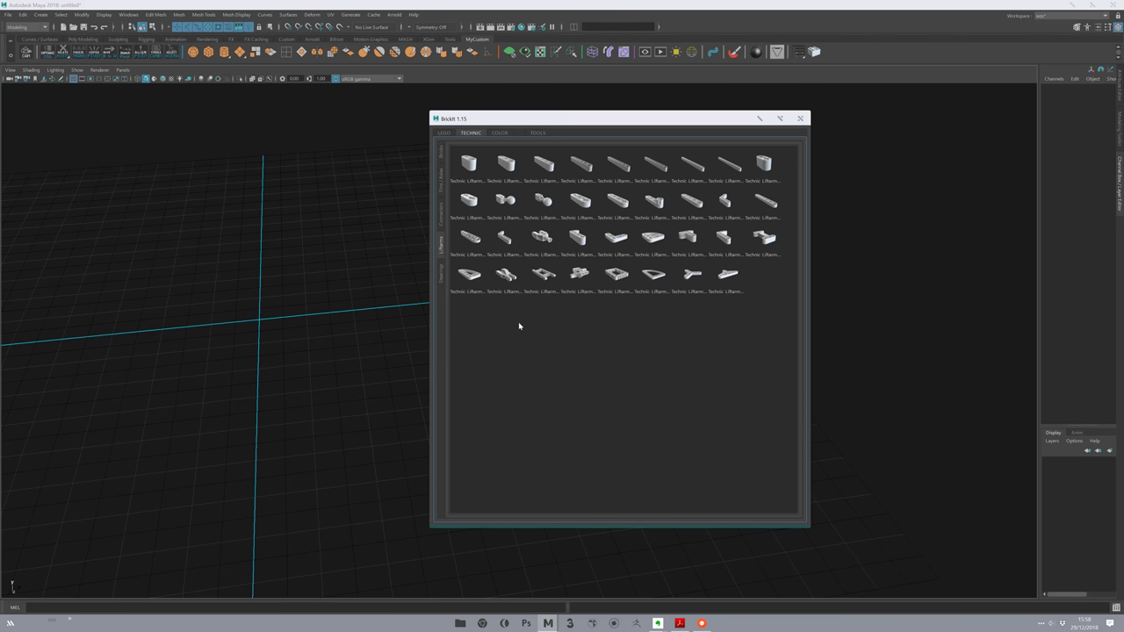
pyautogui.click(658, 624)
pyautogui.click(700, 589)
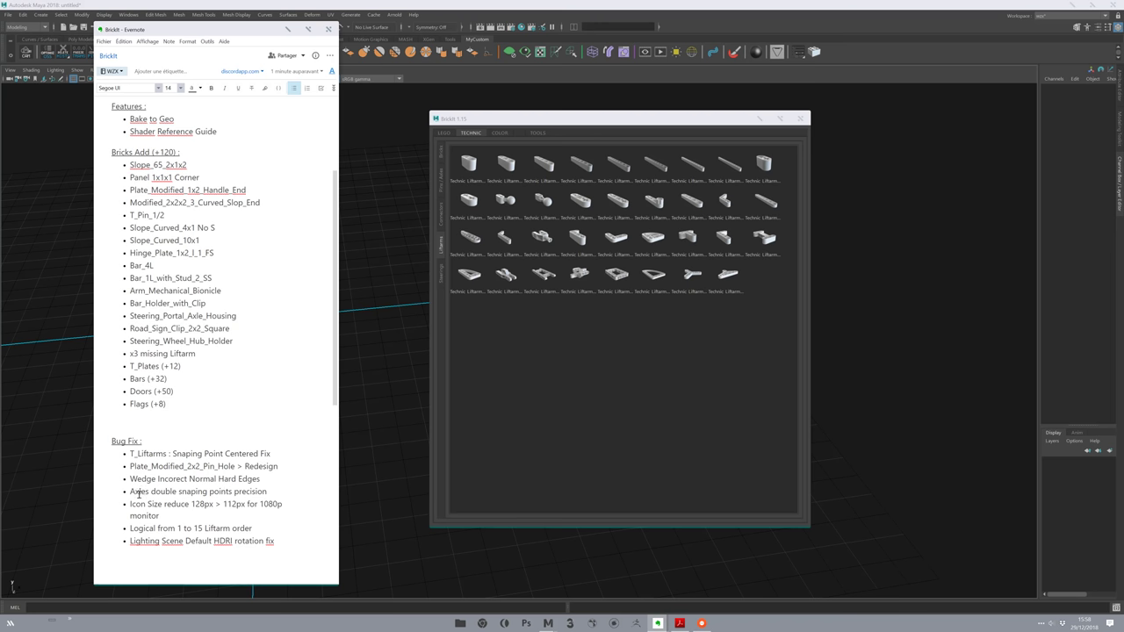
# Add Axle 08 from Pins/Axles and switch the viewport to wireframe.
pyautogui.click(442, 176)
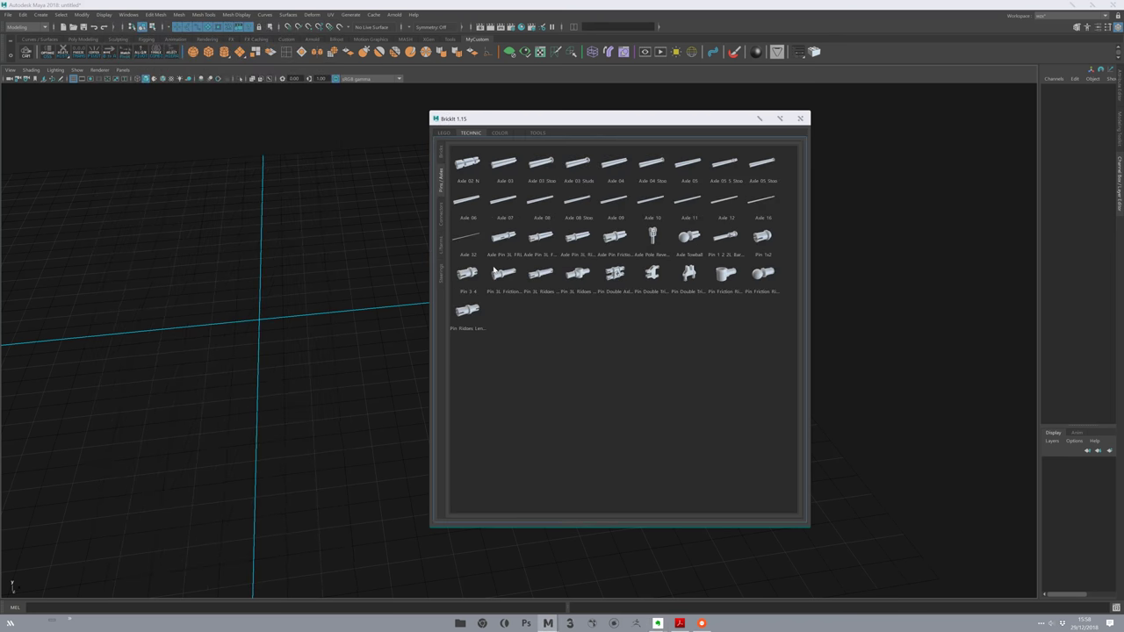
pyautogui.moveTo(306, 302)
pyautogui.keyDown('alt'); pyautogui.mouseDown()
pyautogui.moveTo(229, 253)
pyautogui.moveTo(285, 309)
pyautogui.moveTo(499, 148)
pyautogui.moveTo(628, 113)
pyautogui.mouseUp(); pyautogui.keyUp('alt')
pyautogui.click(669, 200)
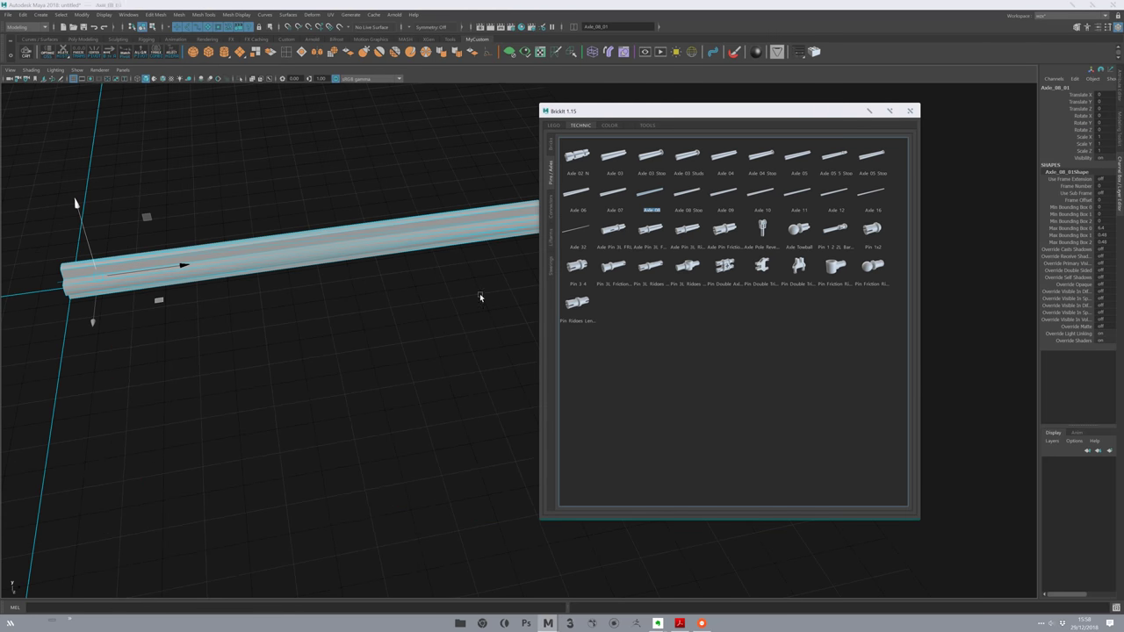
pyautogui.moveTo(479, 293)
pyautogui.keyDown('alt'); pyautogui.mouseDown()
pyautogui.moveTo(336, 405)
pyautogui.moveTo(290, 369)
pyautogui.mouseUp(); pyautogui.keyUp('alt')
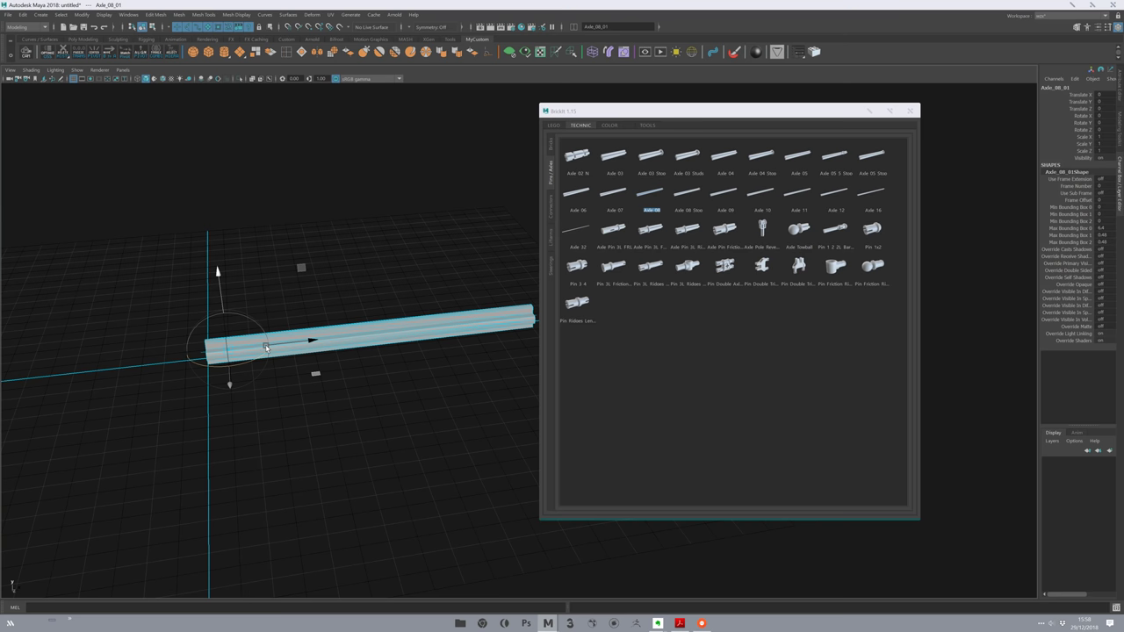
pyautogui.press('w')
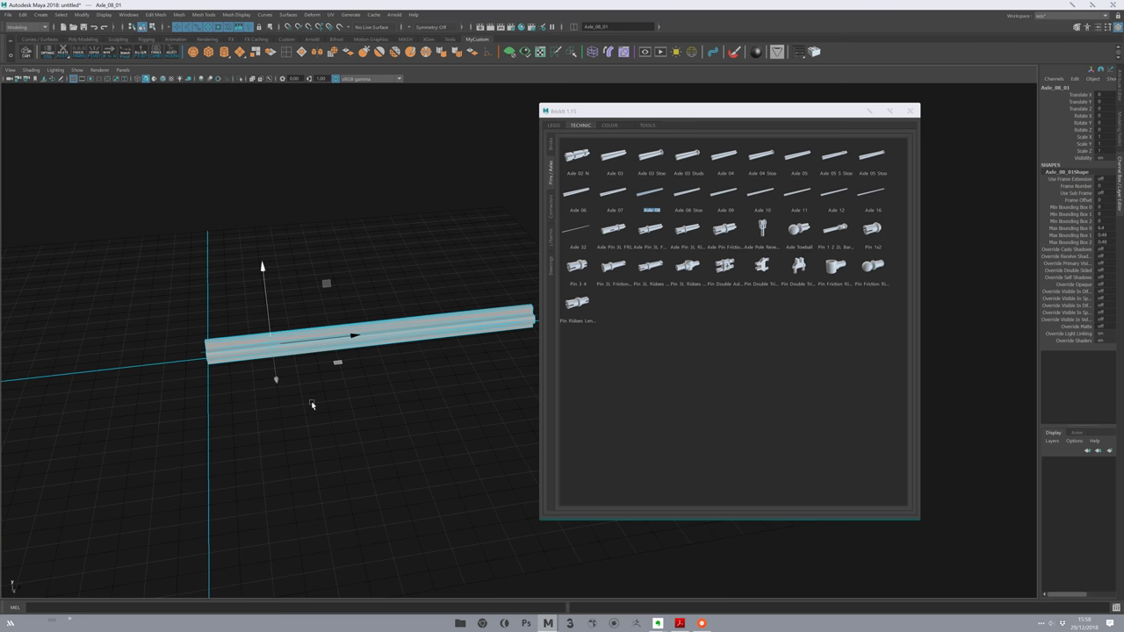
pyautogui.press('4')
# Orbit around the wireframe axle, delete it, and add the Pin Ridges Length piece.
pyautogui.moveTo(384, 515)
pyautogui.keyDown('alt'); pyautogui.mouseDown()
pyautogui.moveTo(153, 444)
pyautogui.moveTo(310, 383)
pyautogui.mouseUp(); pyautogui.keyUp('alt')
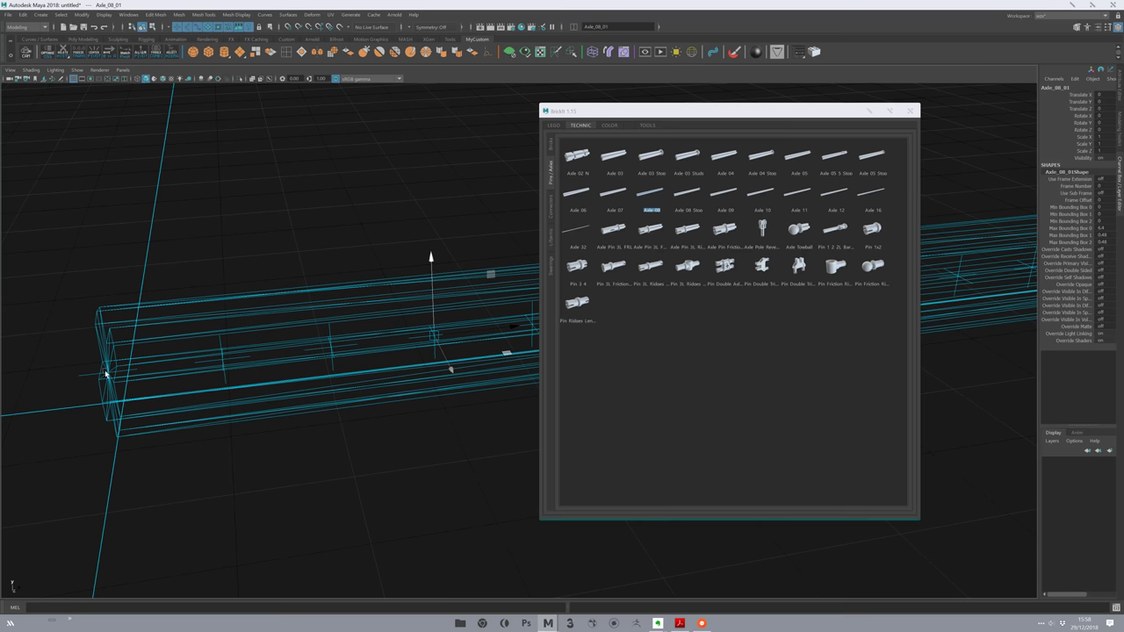
pyautogui.keyDown('alt'); pyautogui.moveTo(392, 443); pyautogui.dragTo(352, 414); pyautogui.keyUp('alt')
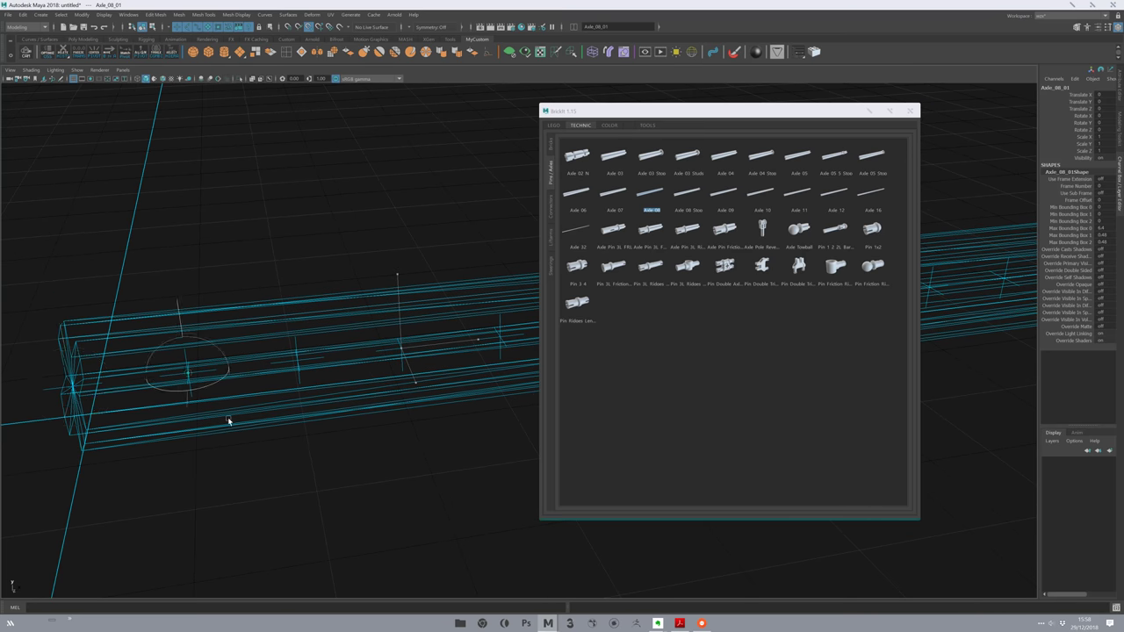
pyautogui.keyDown('alt'); pyautogui.moveTo(254, 420); pyautogui.dragTo(399, 485); pyautogui.keyUp('alt')
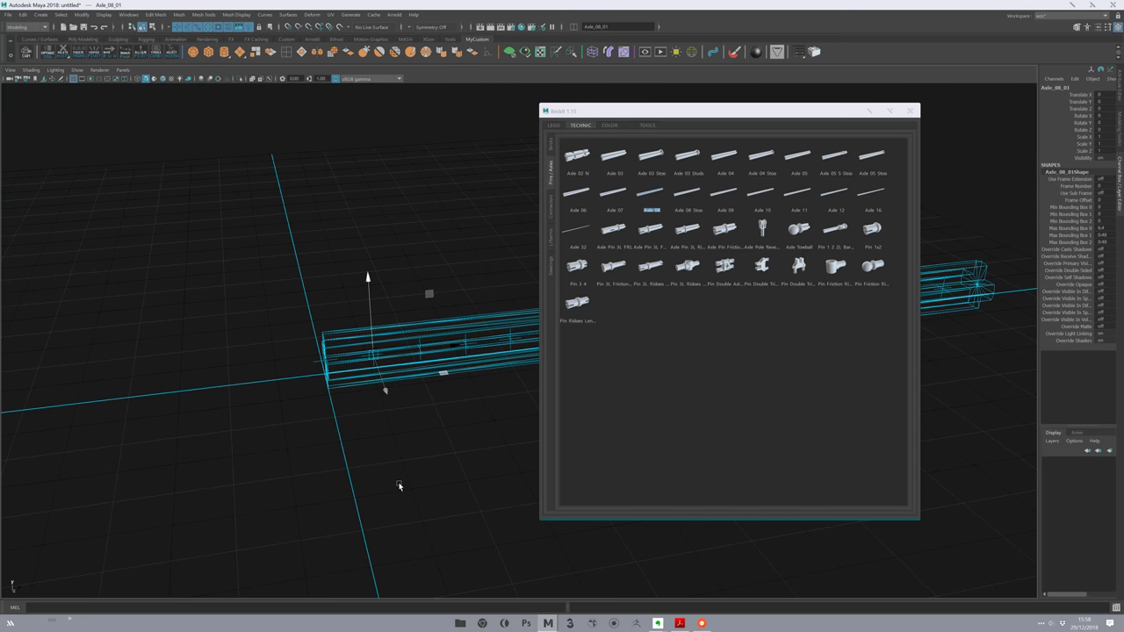
pyautogui.keyDown('alt'); pyautogui.moveTo(349, 345); pyautogui.dragTo(329, 258); pyautogui.keyUp('alt')
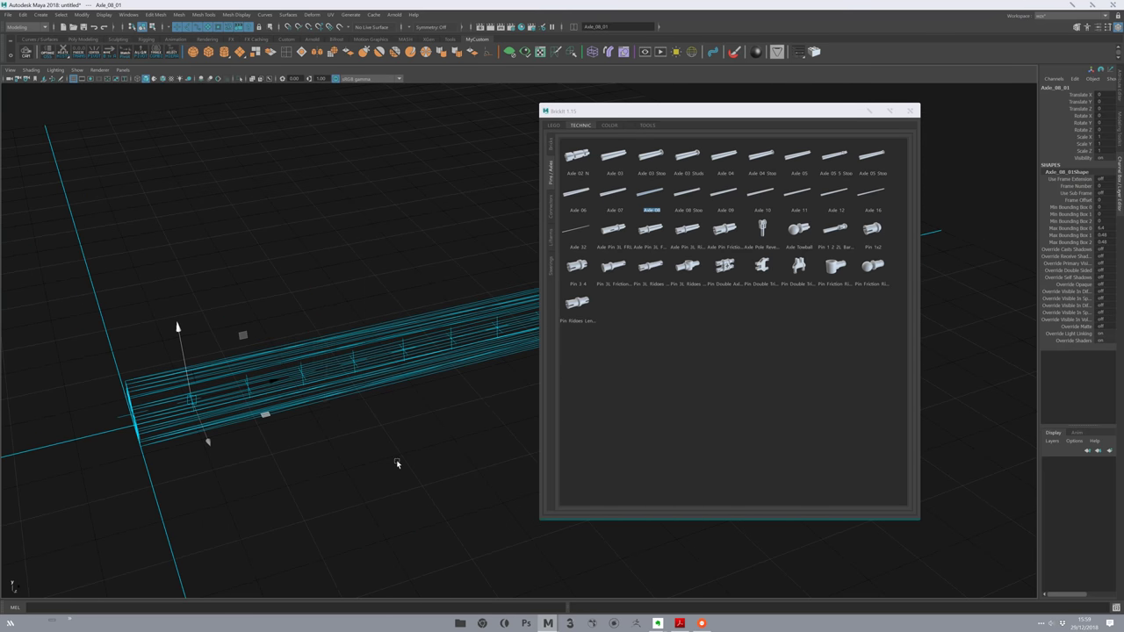
pyautogui.press('Delete')
pyautogui.click(575, 306)
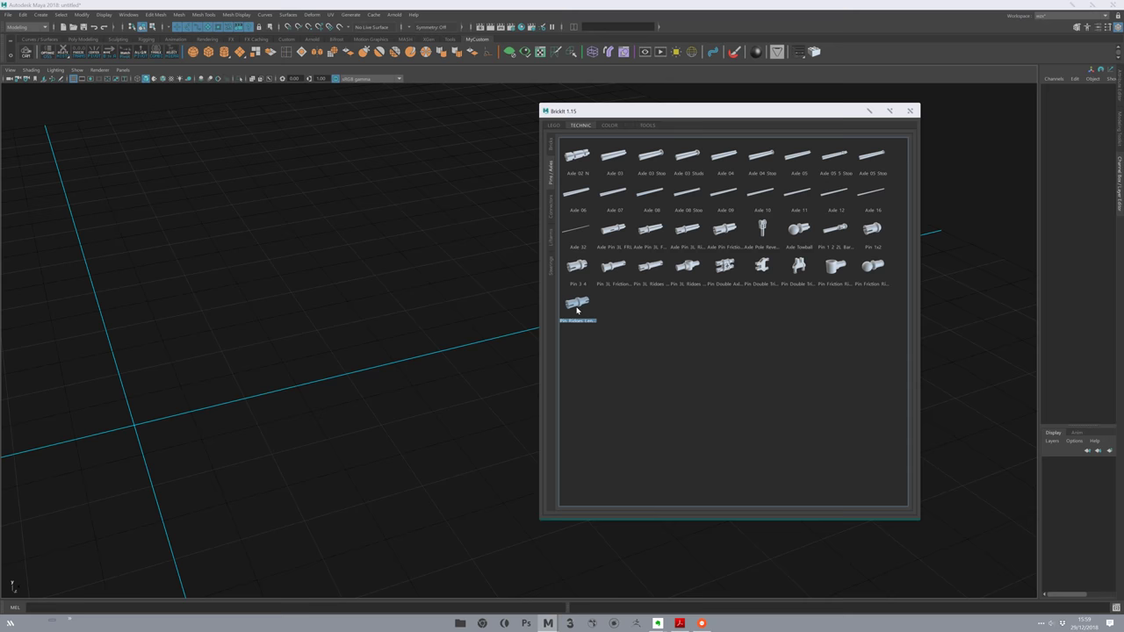
# Orbit and zoom around the ridged pin, looking down its bore and along its side, then delete it.
pyautogui.moveTo(463, 458)
pyautogui.keyDown('alt'); pyautogui.mouseDown()
pyautogui.moveTo(365, 468)
pyautogui.moveTo(372, 308)
pyautogui.moveTo(490, 339)
pyautogui.moveTo(460, 340)
pyautogui.moveTo(449, 313)
pyautogui.moveTo(436, 351)
pyautogui.mouseUp(); pyautogui.keyUp('alt')
pyautogui.scroll(5, 375, 330)
pyautogui.scroll(-3, 436, 351)
pyautogui.scroll(-2, 436, 457)
pyautogui.click(435, 457)
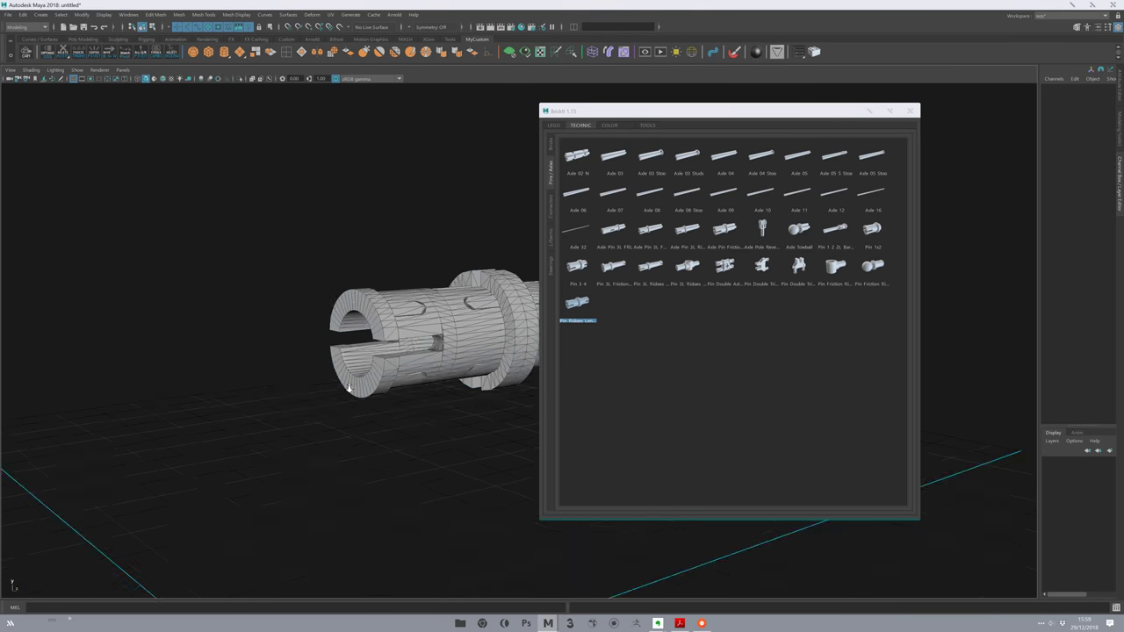
pyautogui.moveTo(435, 458)
pyautogui.keyDown('alt'); pyautogui.mouseDown()
pyautogui.moveTo(442, 370)
pyautogui.moveTo(436, 512)
pyautogui.mouseUp(); pyautogui.keyUp('alt')
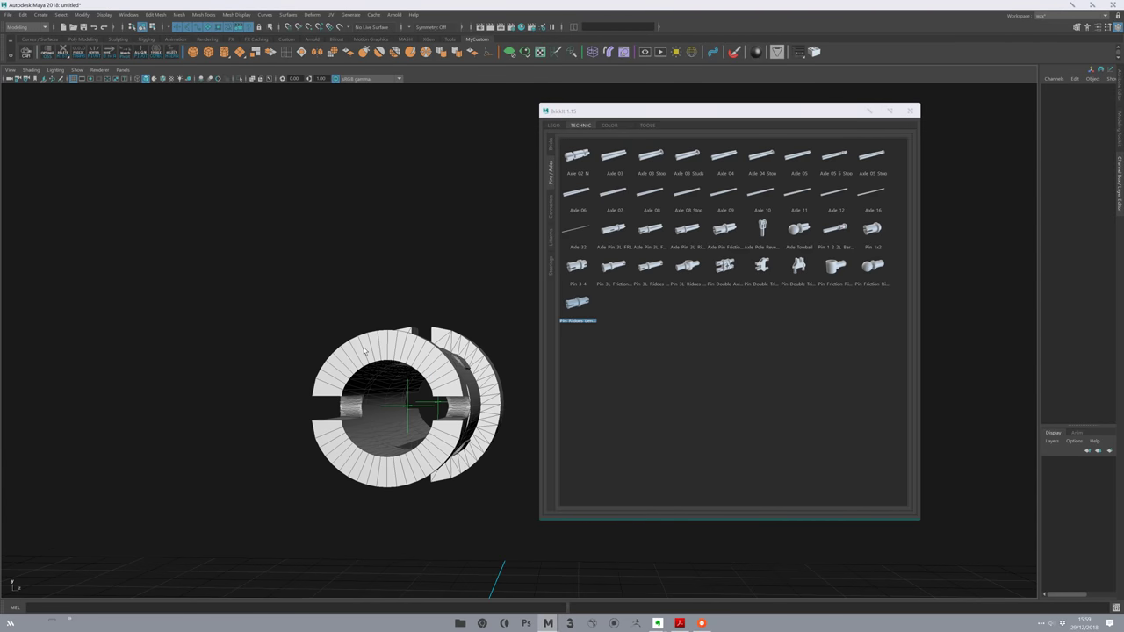
pyautogui.moveTo(446, 425)
pyautogui.keyDown('alt'); pyautogui.mouseDown()
pyautogui.moveTo(408, 508)
pyautogui.moveTo(389, 421)
pyautogui.moveTo(259, 433)
pyautogui.moveTo(213, 361)
pyautogui.moveTo(507, 563)
pyautogui.mouseUp(); pyautogui.keyUp('alt')
pyautogui.scroll(-3, 238, 425)
pyautogui.click(279, 435)
pyautogui.press('Delete')
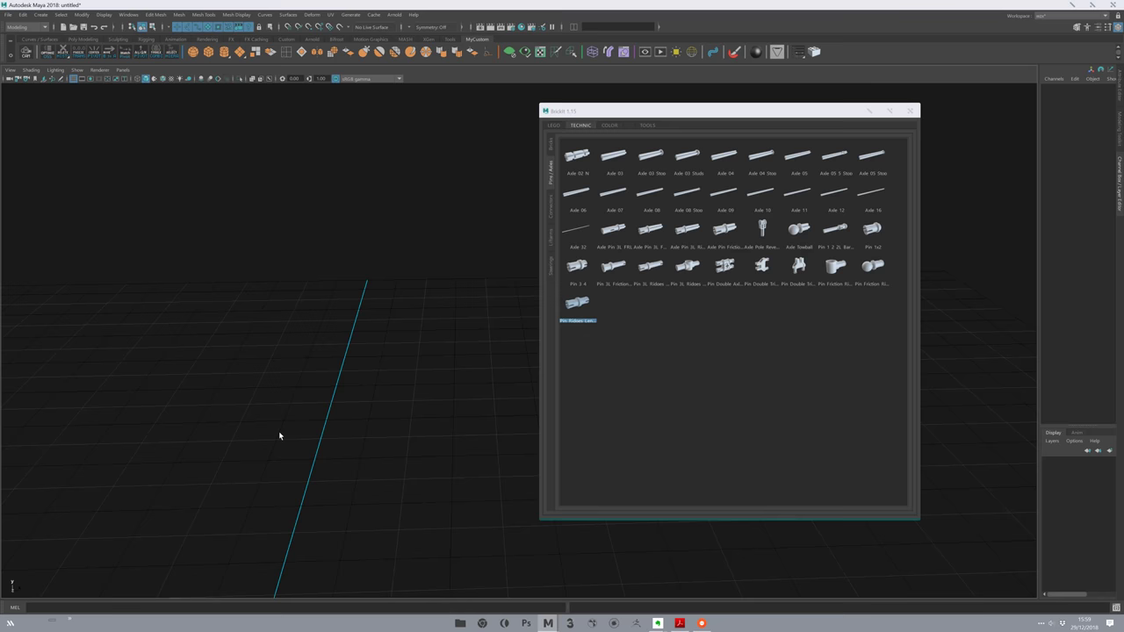
pyautogui.moveTo(280, 436)
pyautogui.keyDown('alt'); pyautogui.mouseDown()
pyautogui.moveTo(264, 266)
pyautogui.moveTo(296, 319)
pyautogui.moveTo(352, 264)
pyautogui.mouseUp(); pyautogui.keyUp('alt')
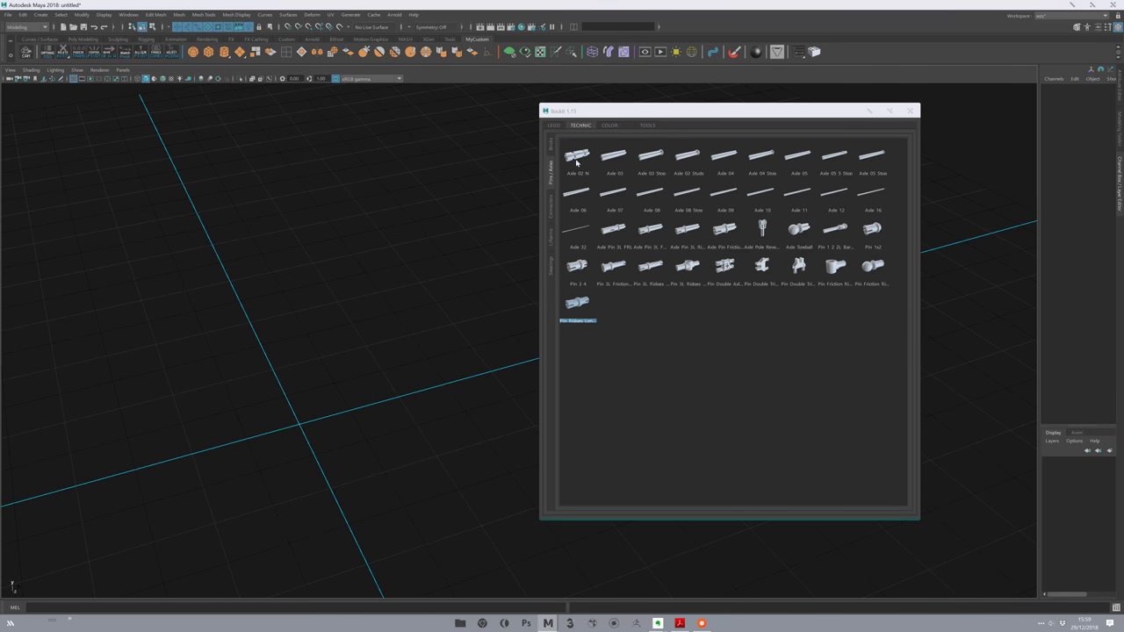
# Show BrickIt's TOOLS page and move the panel up to the right.
pyautogui.click(645, 126)
pyautogui.moveTo(562, 117); pyautogui.dragTo(707, 97)
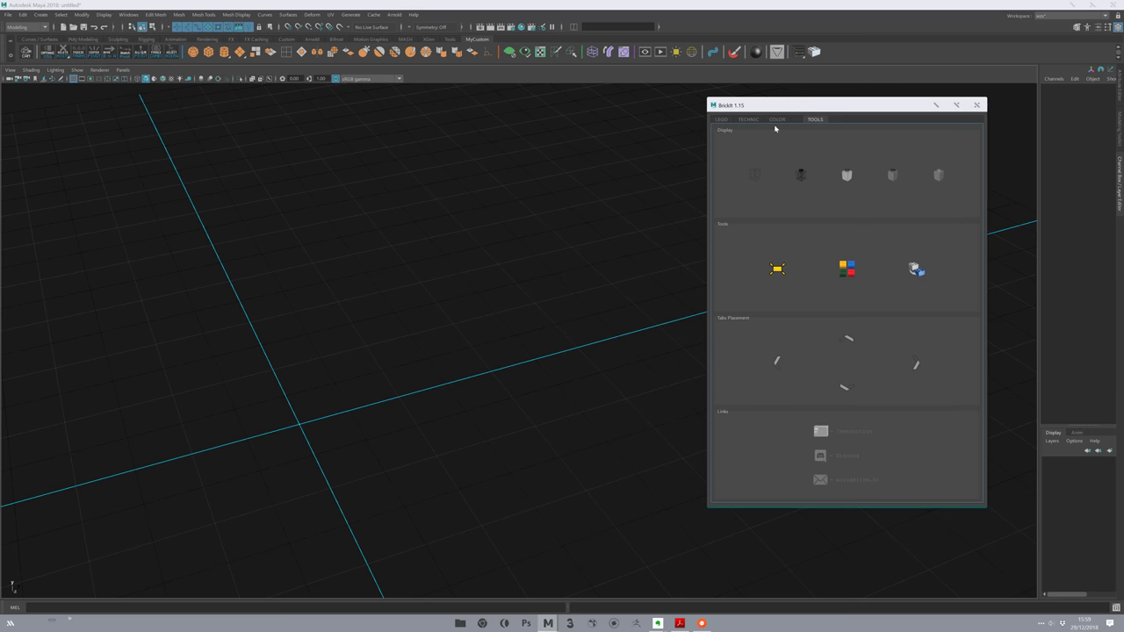
pyautogui.moveTo(814, 114); pyautogui.dragTo(821, 121)
pyautogui.keyDown('alt'); pyautogui.moveTo(606, 251); pyautogui.dragTo(713, 186); pyautogui.keyUp('alt')
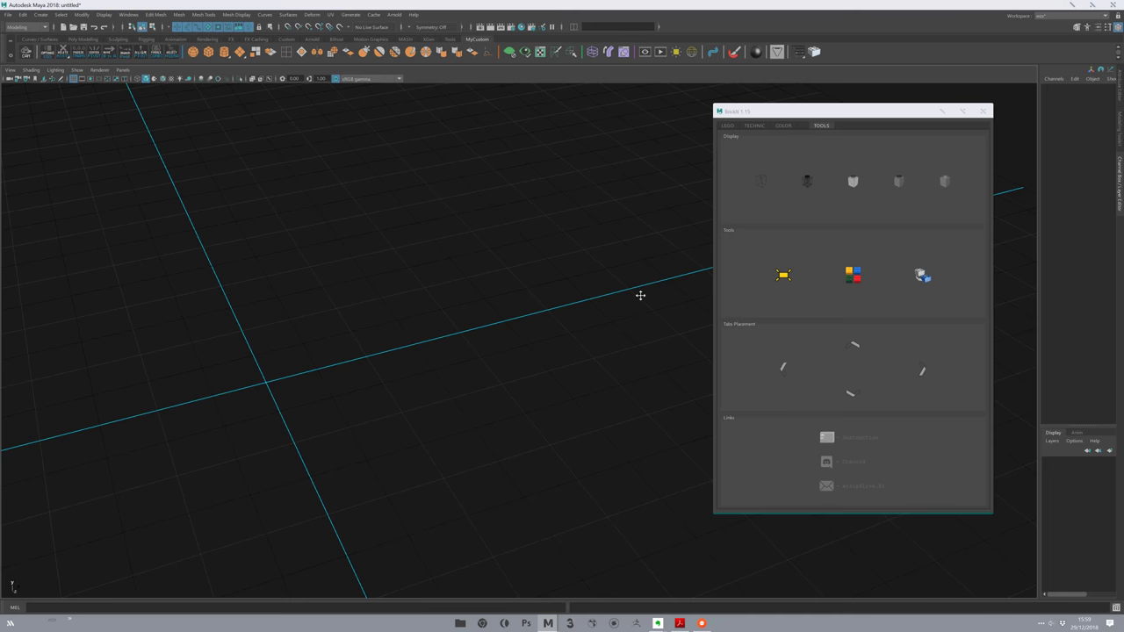
pyautogui.moveTo(640, 295)
pyautogui.keyDown('alt'); pyautogui.mouseDown()
pyautogui.moveTo(595, 313)
pyautogui.moveTo(510, 306)
pyautogui.moveTo(494, 386)
pyautogui.moveTo(586, 202)
pyautogui.mouseUp(); pyautogui.keyUp('alt')
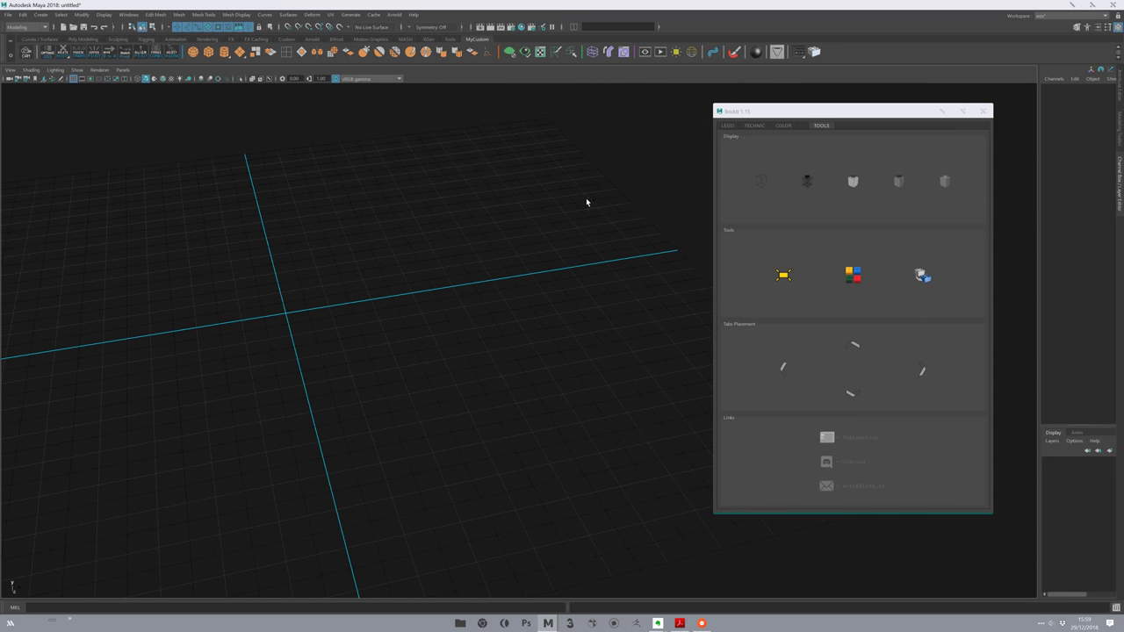
# Look over the COLOR swatches, return to TOOLS, and bring up the Tumbler instruction PDF.
pyautogui.click(783, 126)
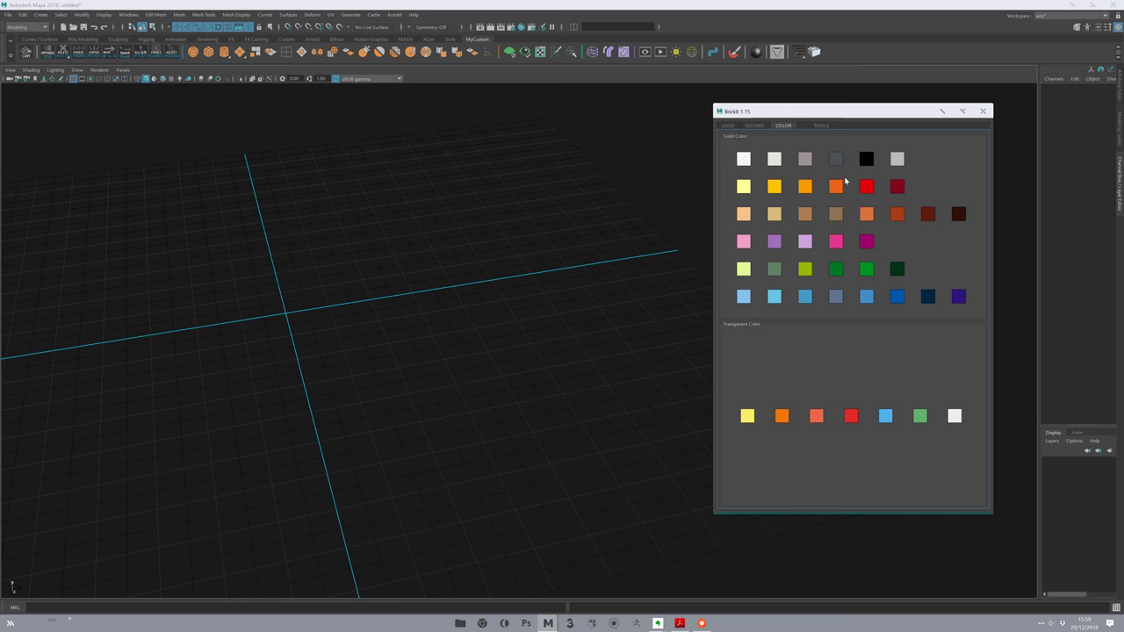
pyautogui.click(820, 126)
pyautogui.keyDown('alt'); pyautogui.moveTo(544, 233); pyautogui.dragTo(508, 222); pyautogui.keyUp('alt')
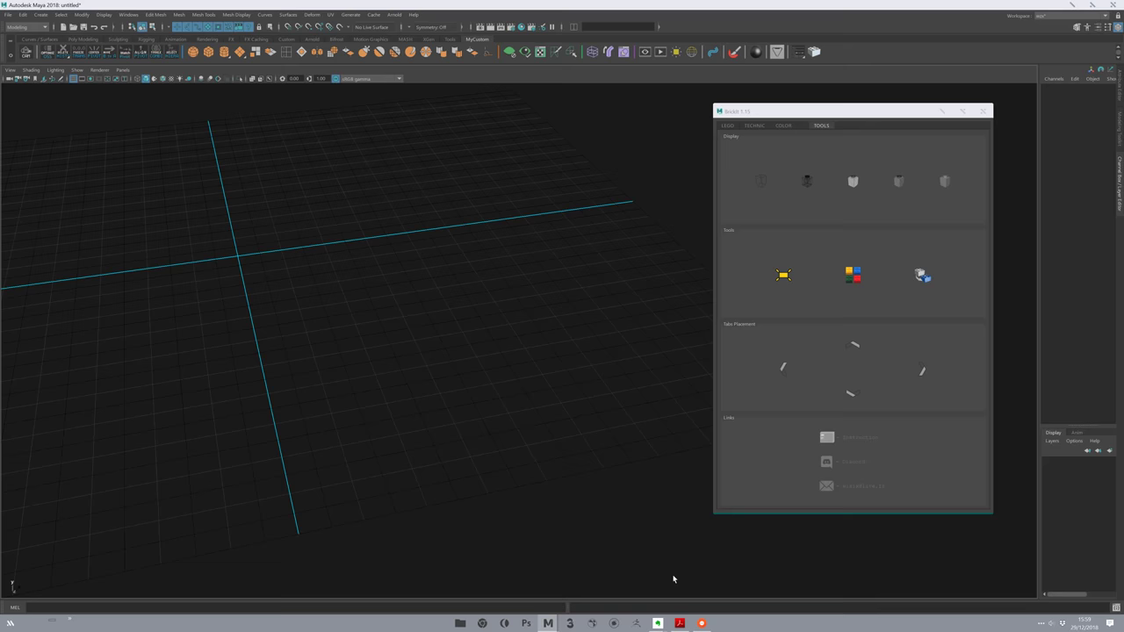
pyautogui.click(679, 623)
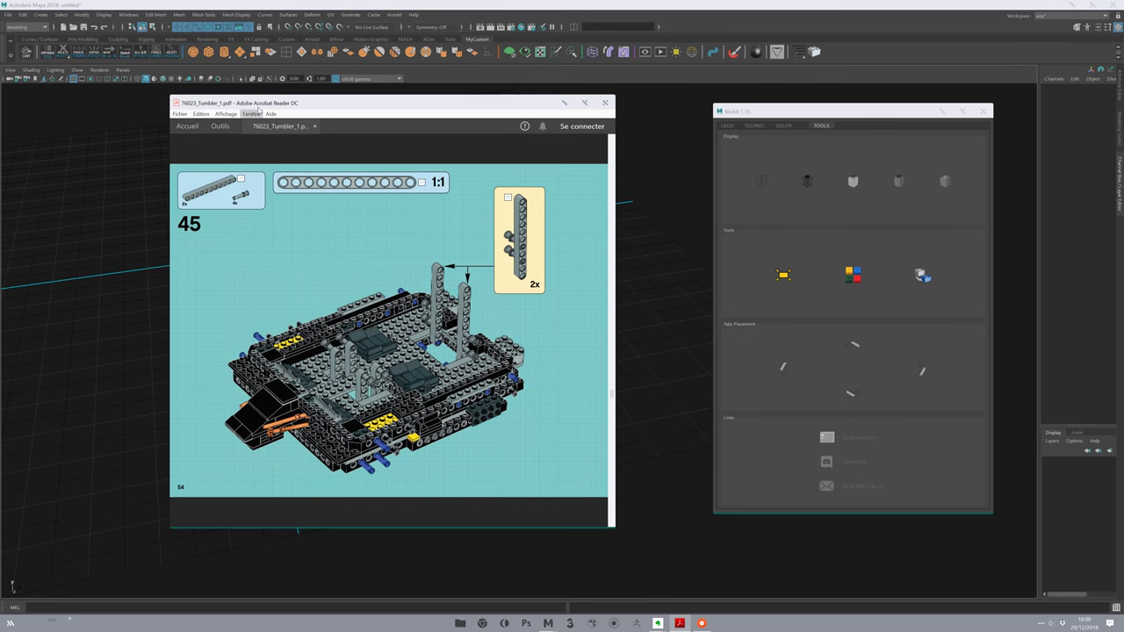
# Minimize the Tumbler instruction PDF, shift BrickIt left, and open the Shader_Reference_Guide image in FCheck.
pyautogui.moveTo(253, 103); pyautogui.dragTo(271, 100)
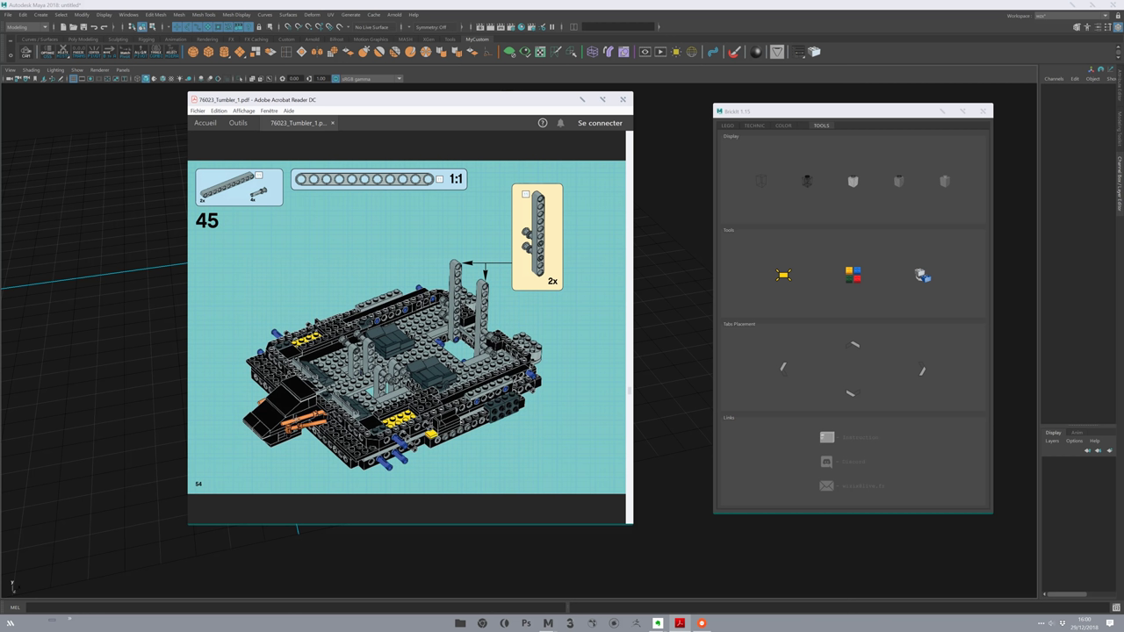
pyautogui.moveTo(385, 107); pyautogui.dragTo(308, 110)
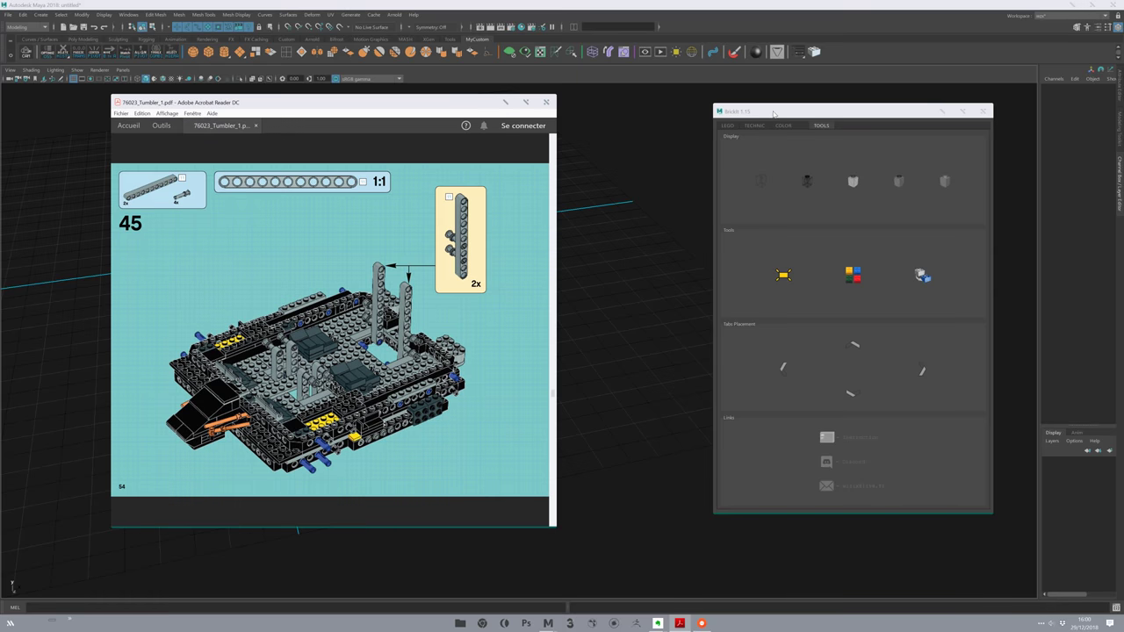
pyautogui.click(506, 103)
pyautogui.moveTo(753, 112); pyautogui.dragTo(652, 104)
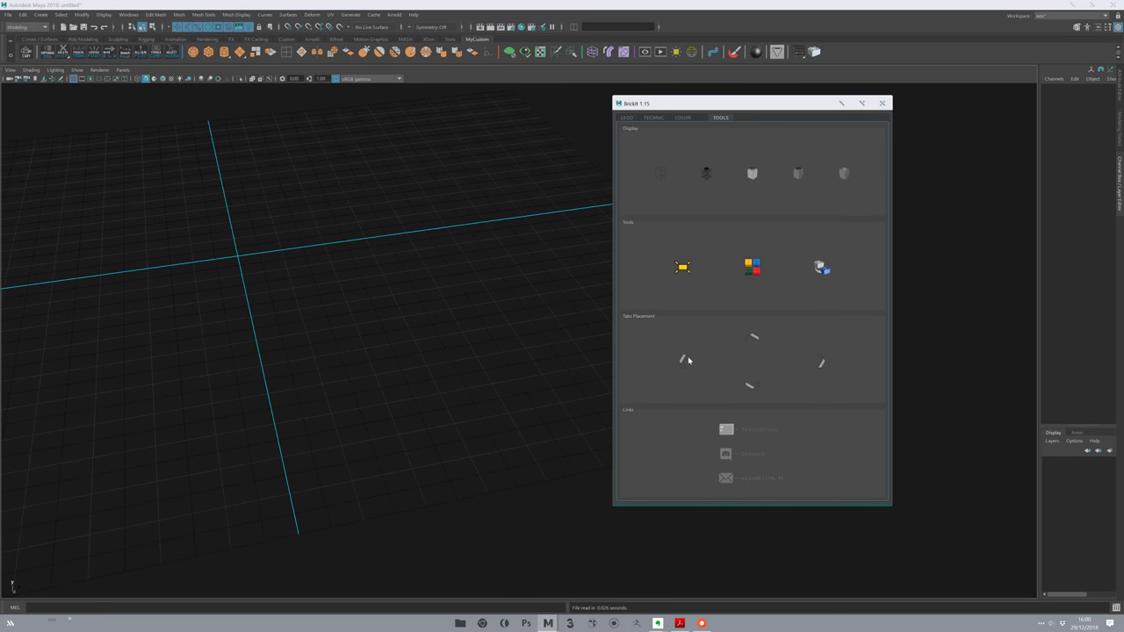
pyautogui.click(751, 266)
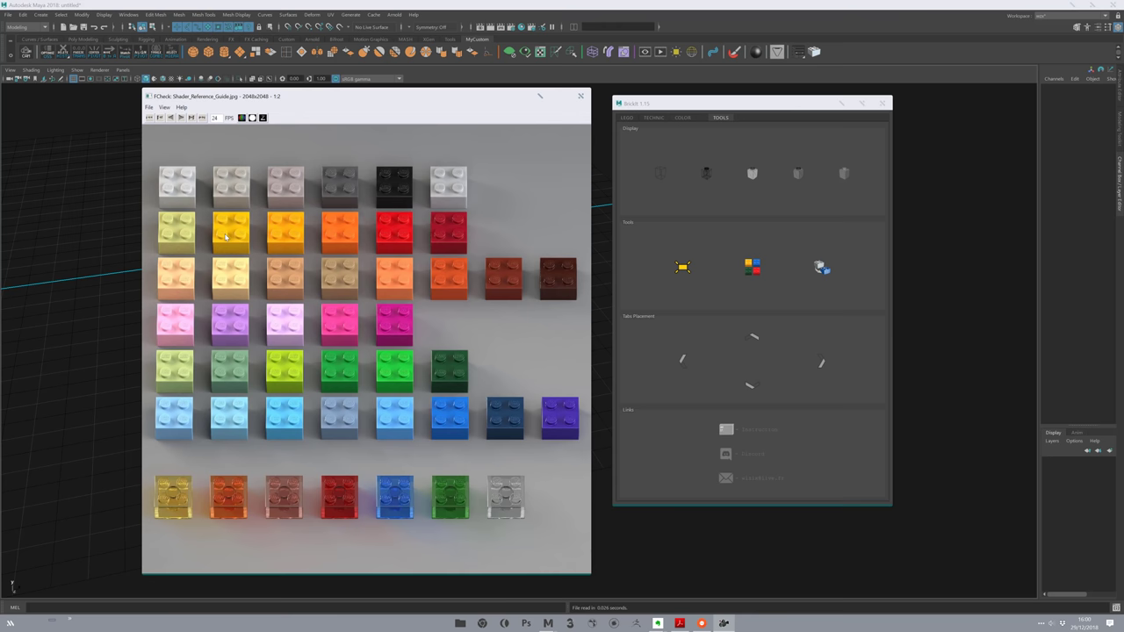
# Check BrickIt's COLOR swatches against the FCheck sheet, then close FCheck and return to TOOLS.
pyautogui.moveTo(314, 98); pyautogui.dragTo(315, 93)
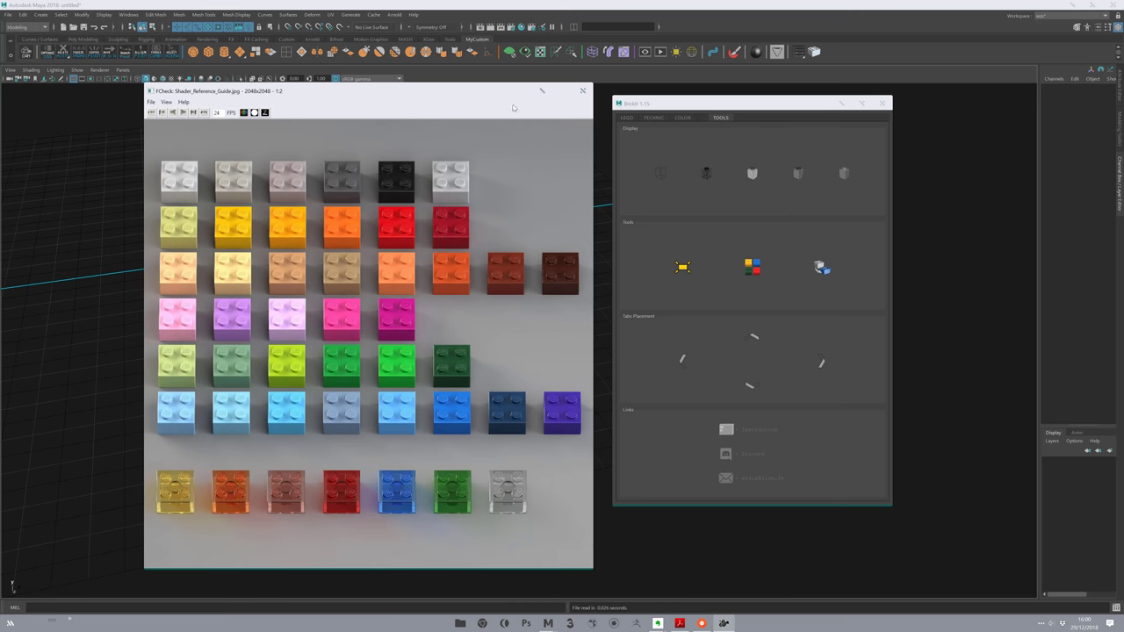
pyautogui.click(682, 117)
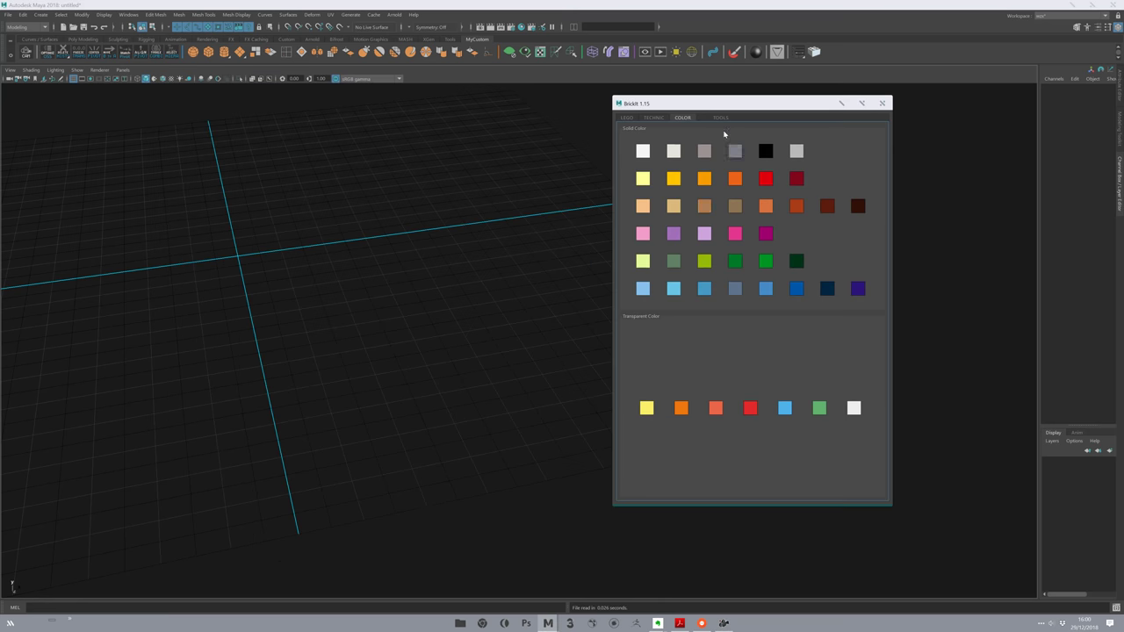
pyautogui.click(723, 623)
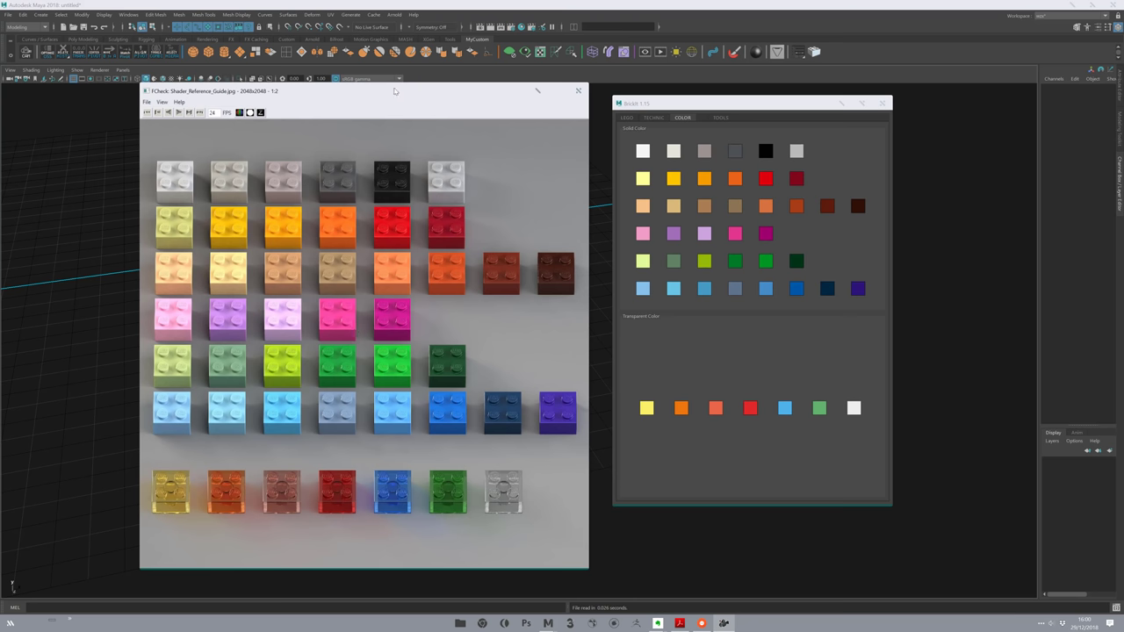
pyautogui.moveTo(395, 91)
pyautogui.mouseDown()
pyautogui.moveTo(402, 98)
pyautogui.moveTo(395, 87)
pyautogui.mouseUp()
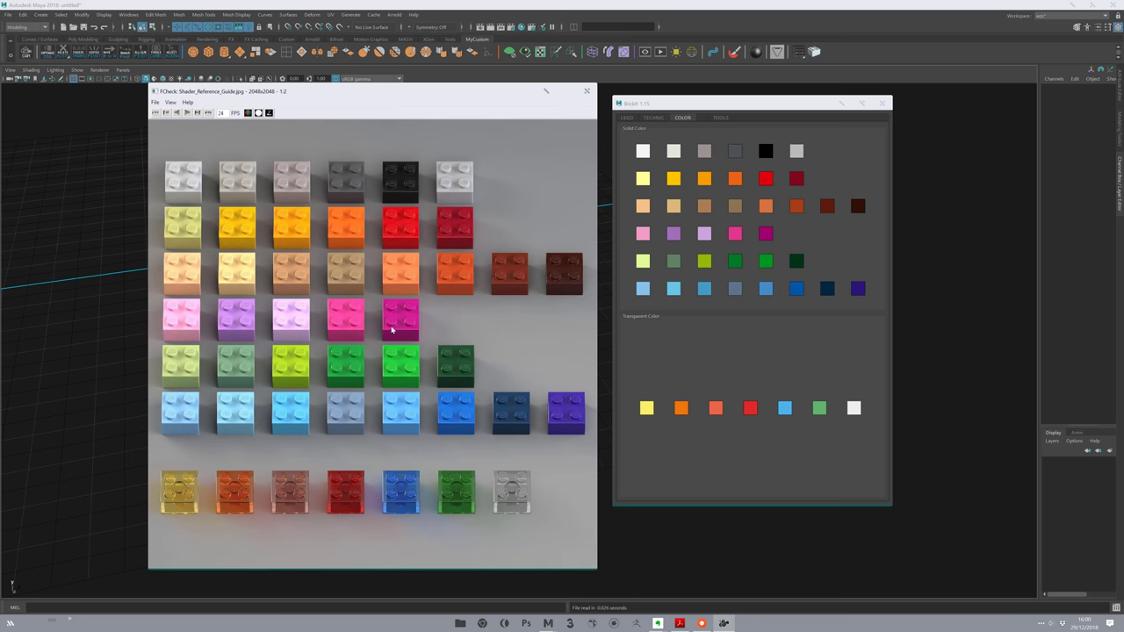
pyautogui.click(587, 92)
pyautogui.click(720, 117)
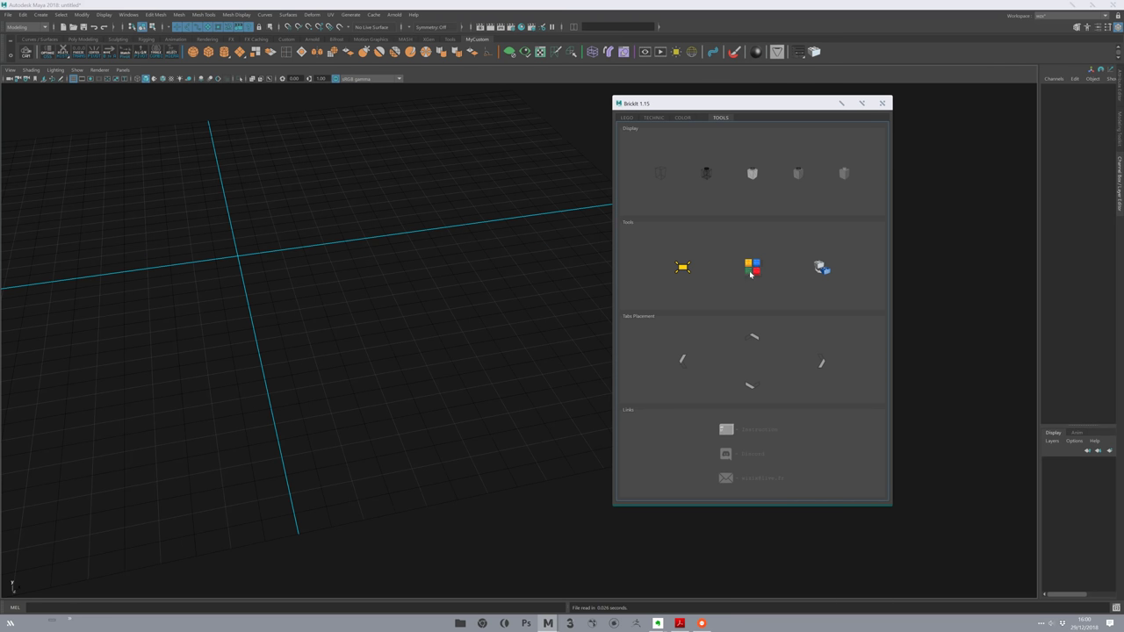
# Narrow BrickIt and move it right, orbit the empty grid, then open the Outliner (Shift+O).
pyautogui.click(616, 96)
pyautogui.moveTo(615, 95); pyautogui.dragTo(631, 94)
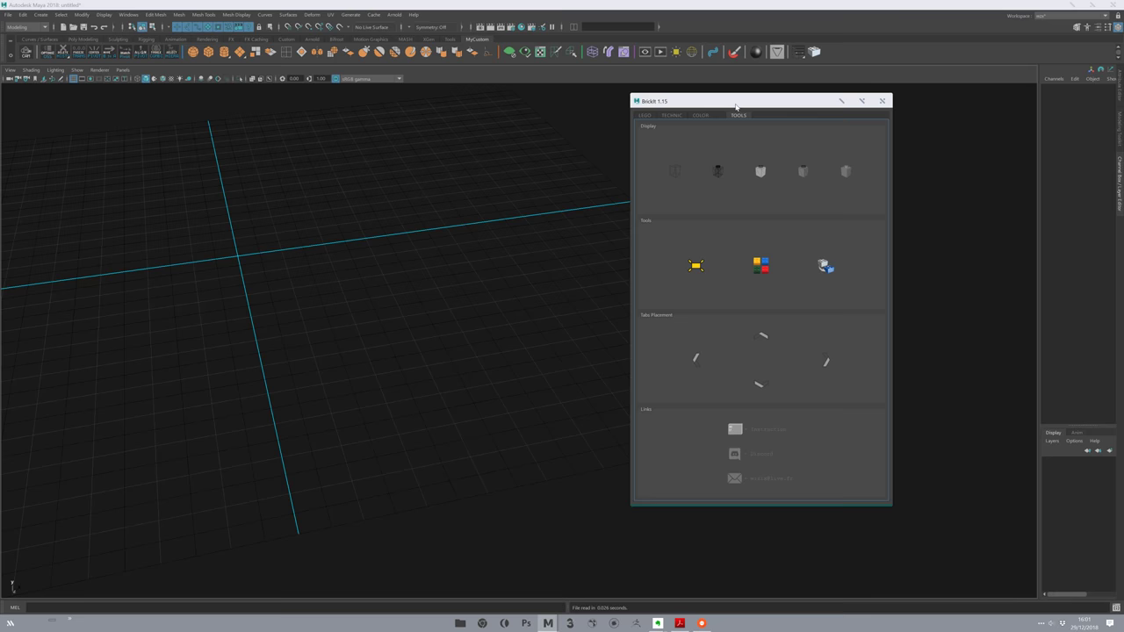
pyautogui.moveTo(775, 103); pyautogui.dragTo(911, 98)
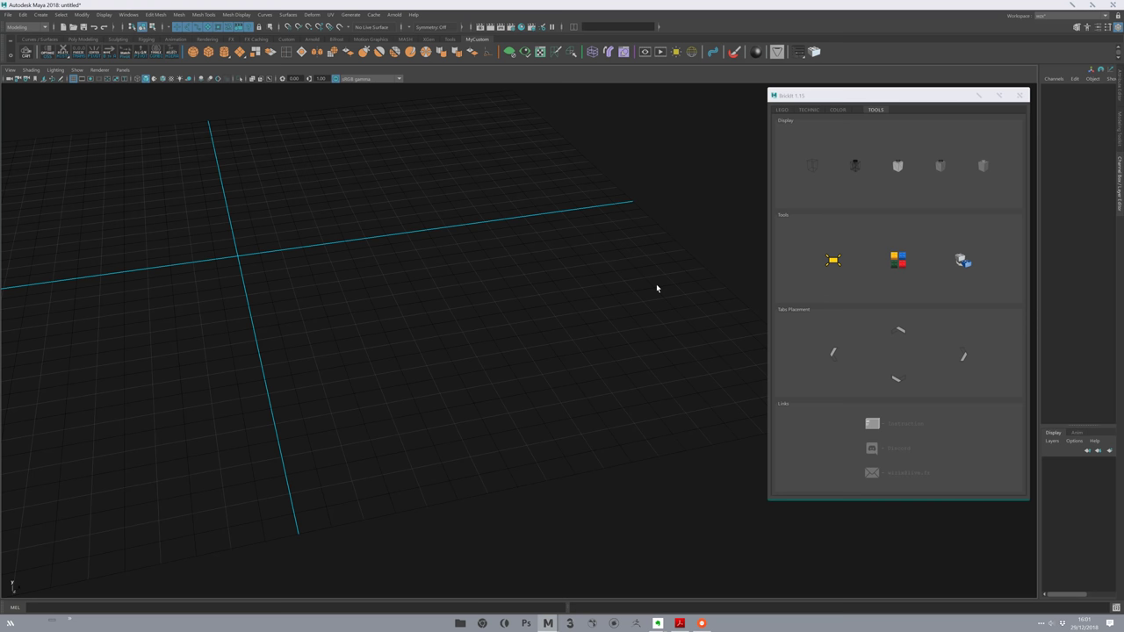
pyautogui.keyDown('alt'); pyautogui.moveTo(532, 346); pyautogui.dragTo(507, 343); pyautogui.keyUp('alt')
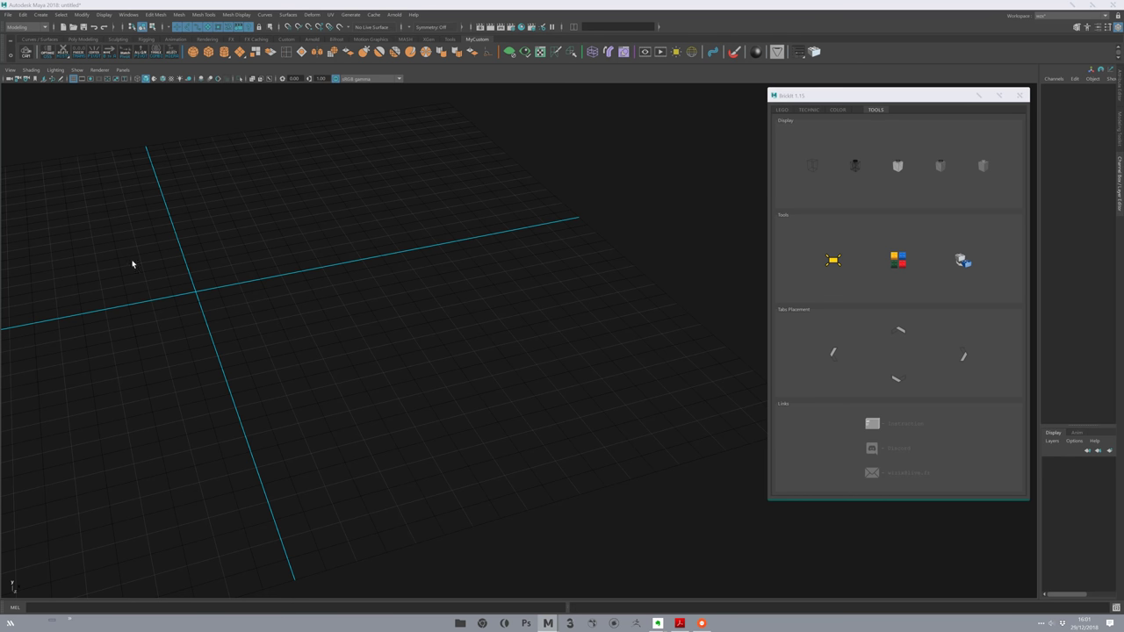
pyautogui.hotkey('shift', 'o')
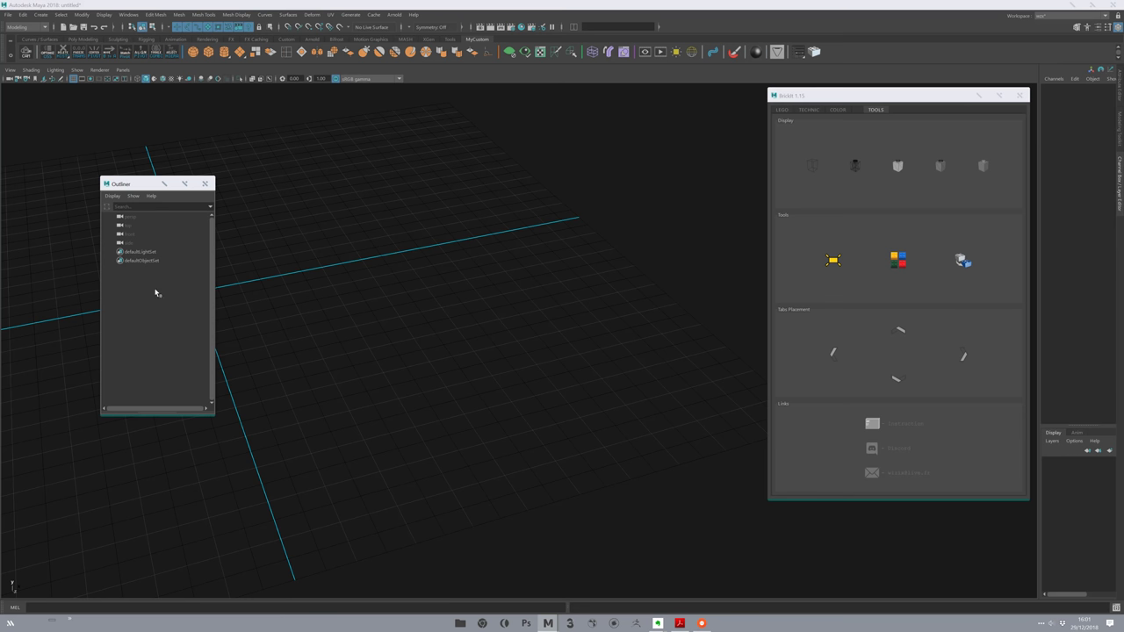
# Drag the Outliner window into the top-left corner of the screen.
pyautogui.moveTo(145, 184); pyautogui.dragTo(98, 121)
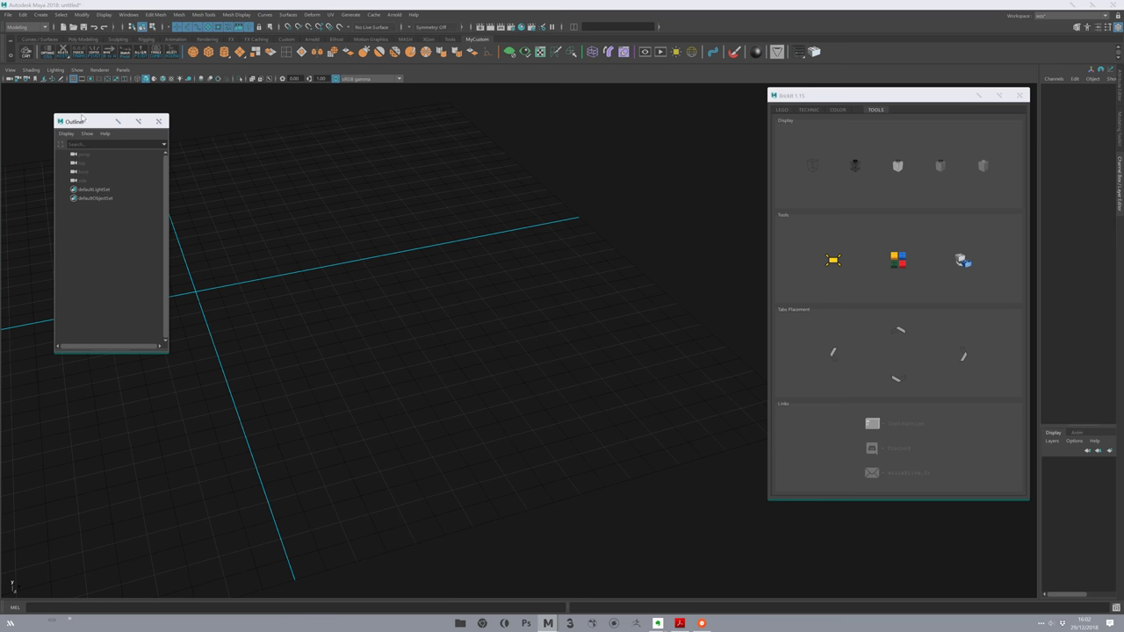
pyautogui.moveTo(86, 122); pyautogui.dragTo(76, 115)
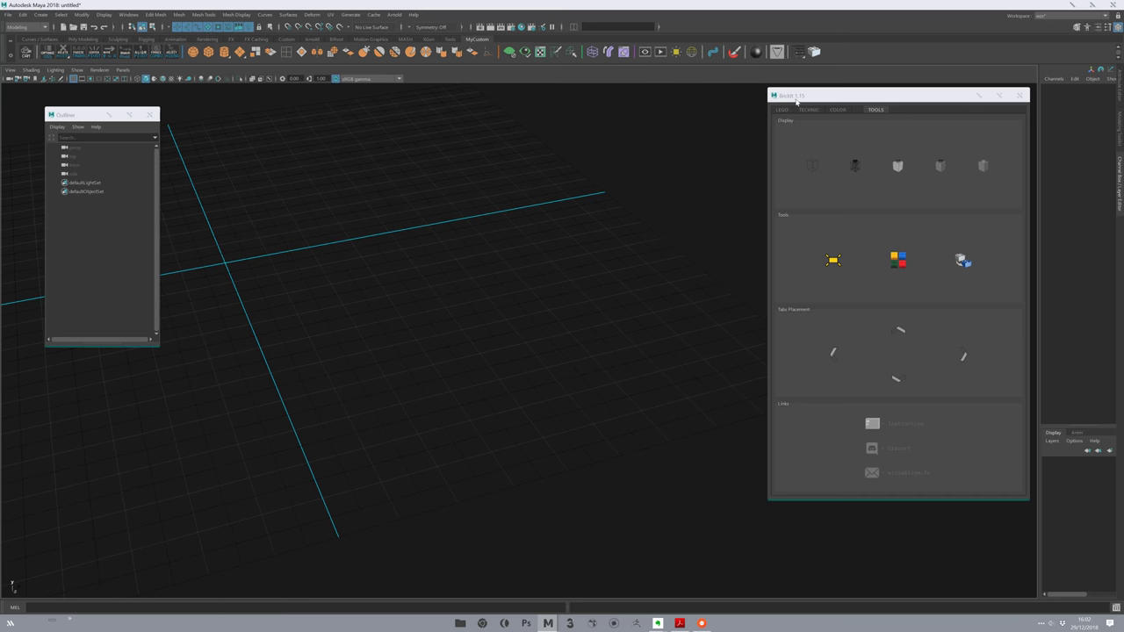
# Add an Arch 1x3x2 Inverted, Brick 2x3, Brick 1x3 and Slope 33 3x4 from BrickIt's LEGO tab.
pyautogui.click(780, 139)
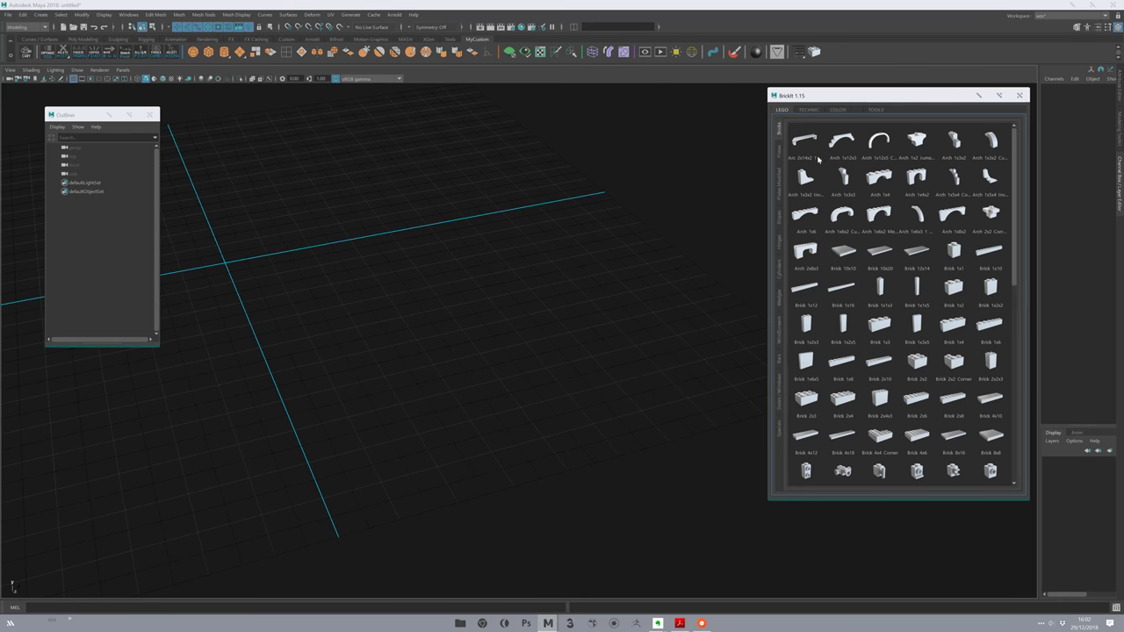
pyautogui.click(806, 179)
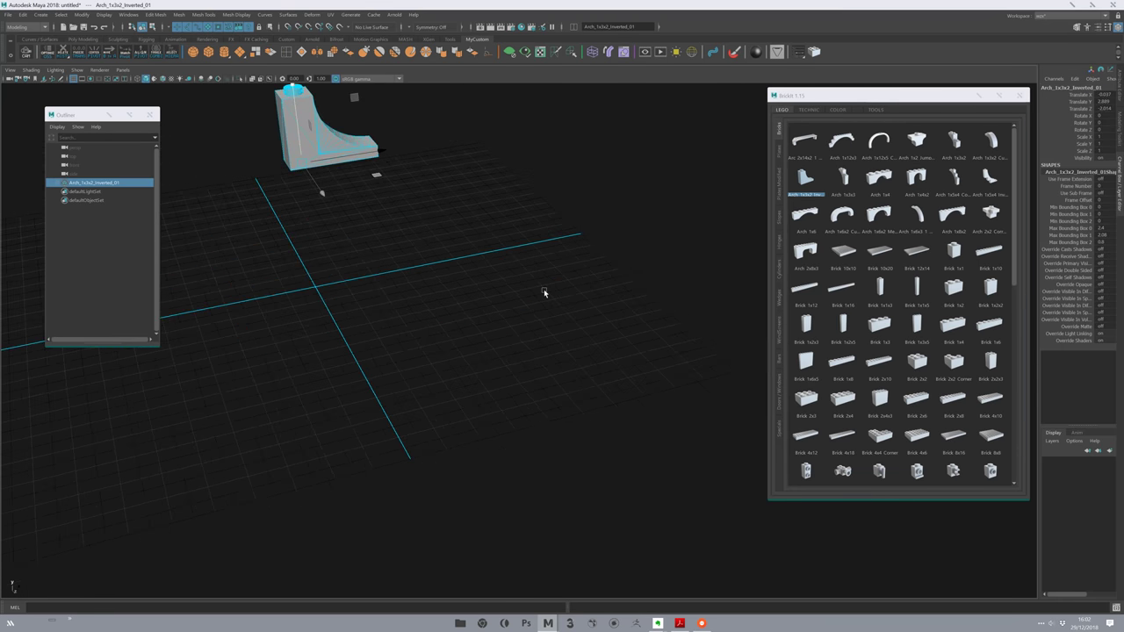
pyautogui.click(805, 400)
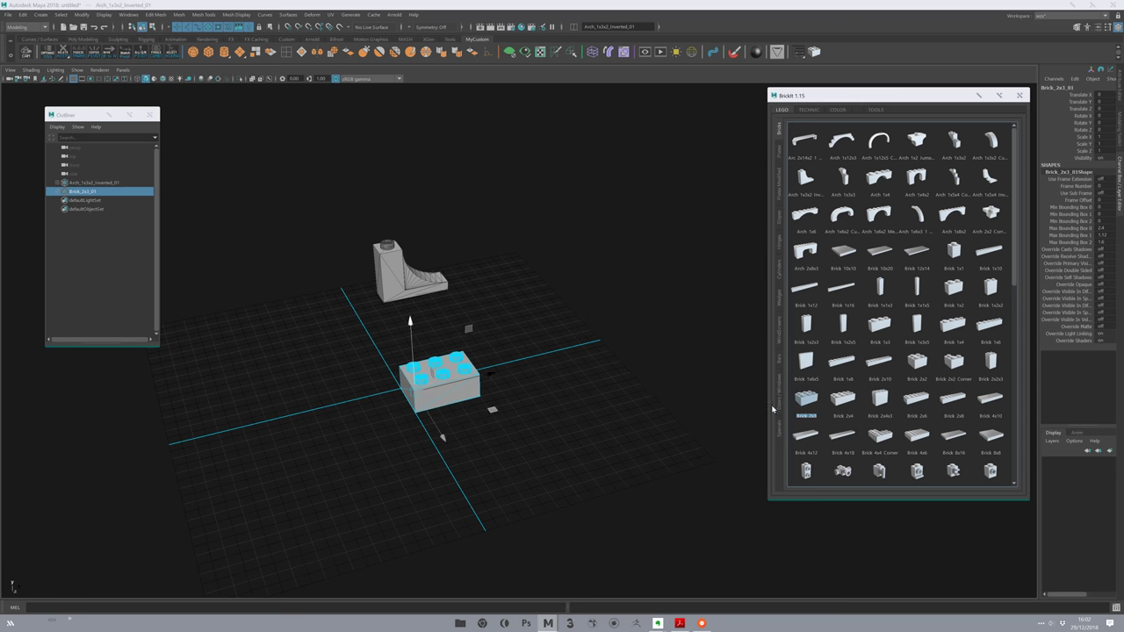
pyautogui.click(879, 324)
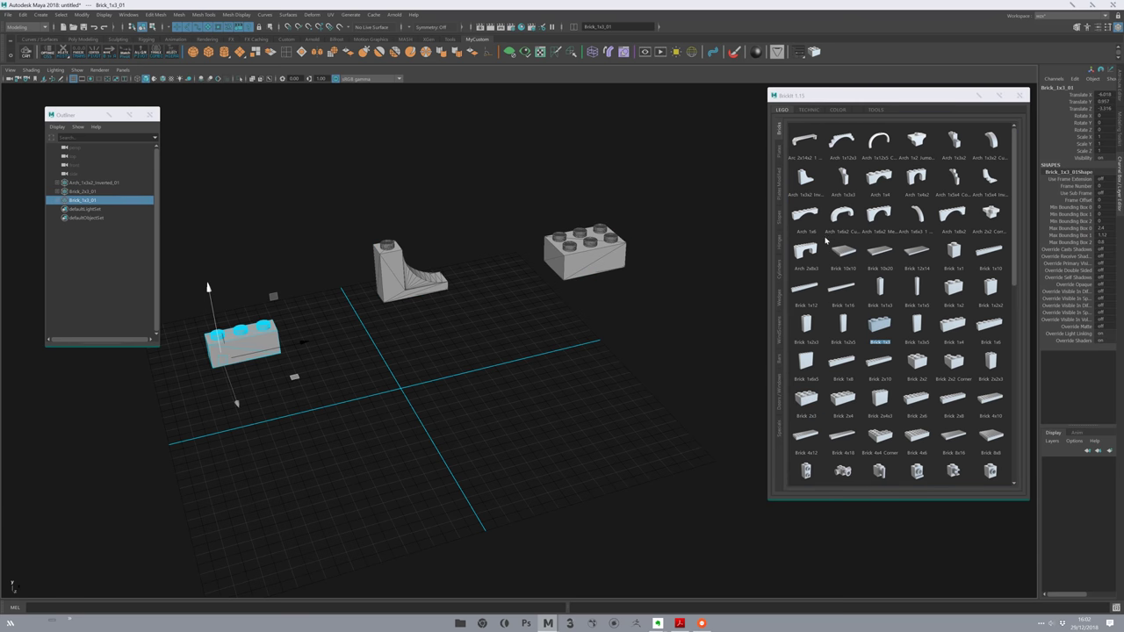
pyautogui.click(780, 218)
pyautogui.click(806, 213)
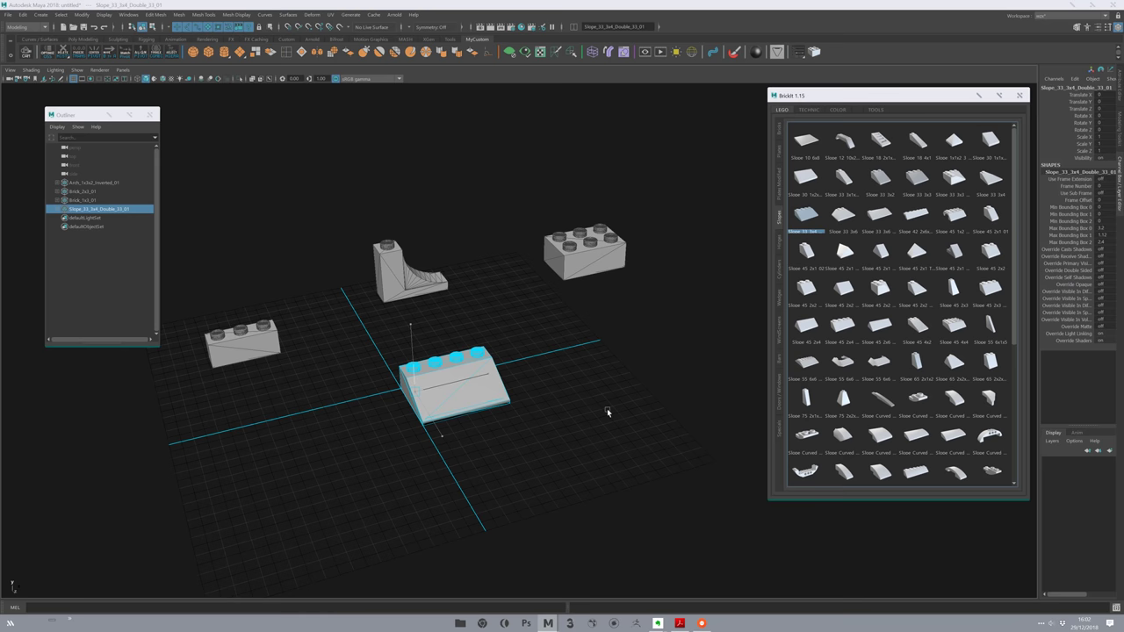
# Colour the slope orange, 2x3 brick yellow, arch lime green and 1x3 brick blue, then select all four.
pyautogui.click(838, 109)
pyautogui.click(881, 171)
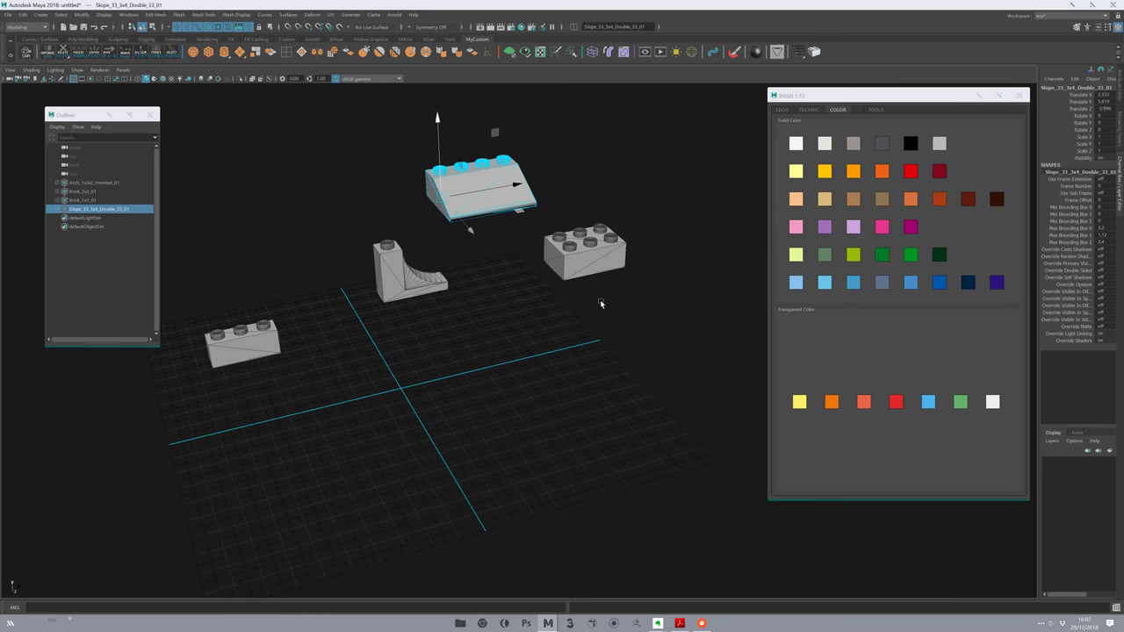
pyautogui.click(588, 255)
pyautogui.click(824, 171)
pyautogui.click(426, 265)
pyautogui.click(853, 255)
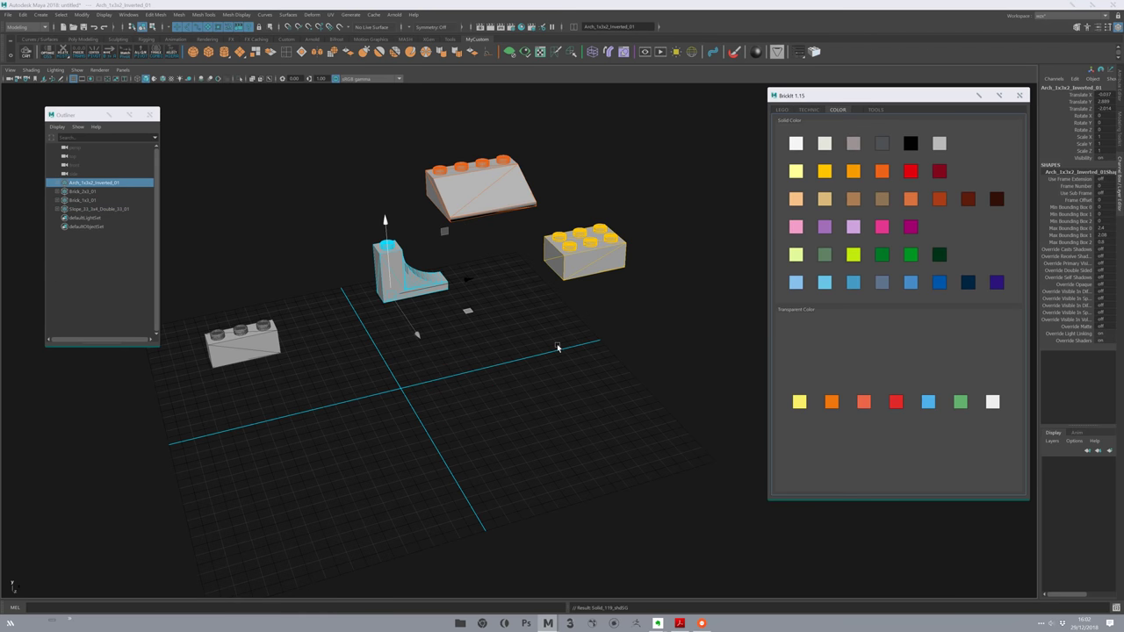
pyautogui.click(242, 344)
pyautogui.keyDown('alt'); pyautogui.moveTo(749, 356); pyautogui.dragTo(564, 401); pyautogui.keyUp('alt')
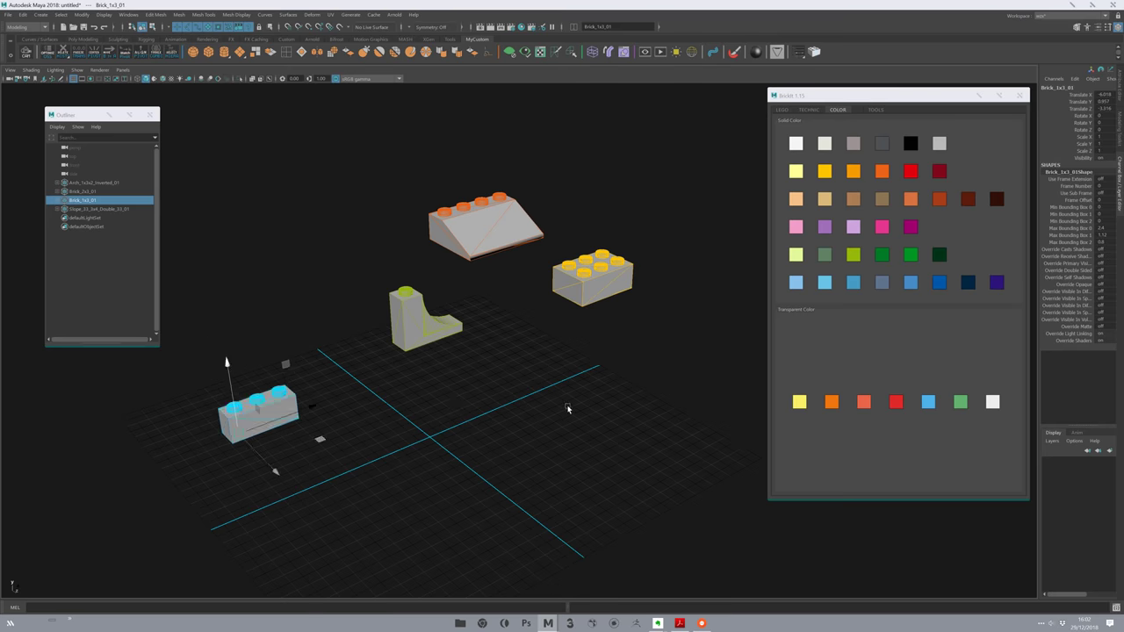
pyautogui.click(283, 500)
pyautogui.moveTo(284, 500)
pyautogui.keyDown('alt'); pyautogui.mouseDown()
pyautogui.moveTo(459, 314)
pyautogui.moveTo(530, 407)
pyautogui.mouseUp(); pyautogui.keyUp('alt')
pyautogui.keyDown('alt'); pyautogui.moveTo(529, 407); pyautogui.dragTo(515, 393, button='middle'); pyautogui.keyUp('alt')
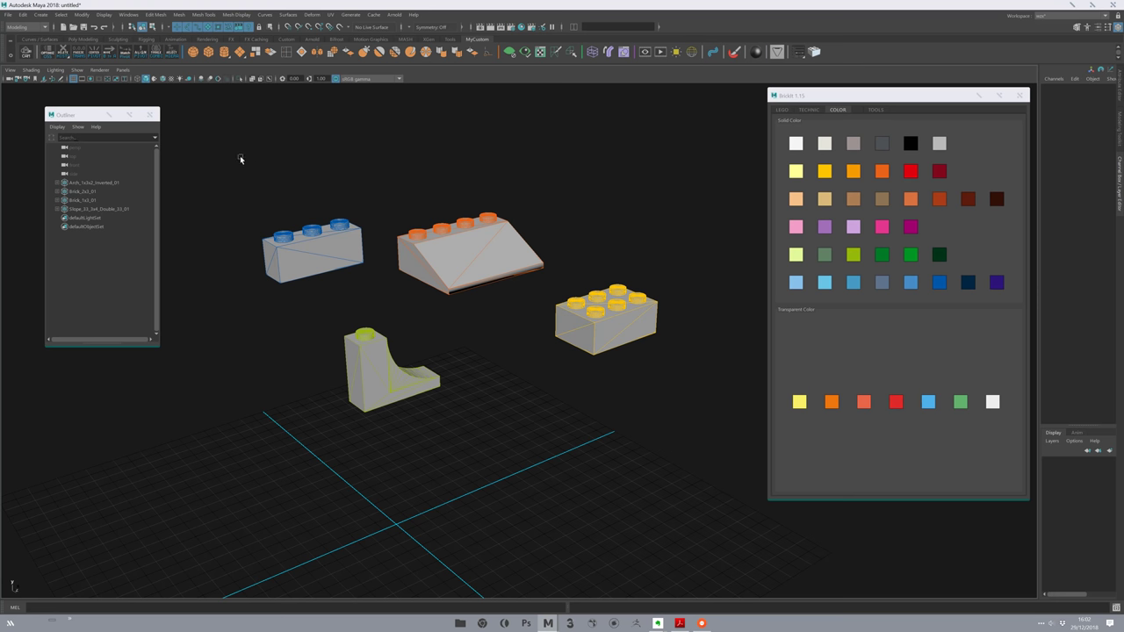
pyautogui.moveTo(235, 146); pyautogui.dragTo(646, 434)
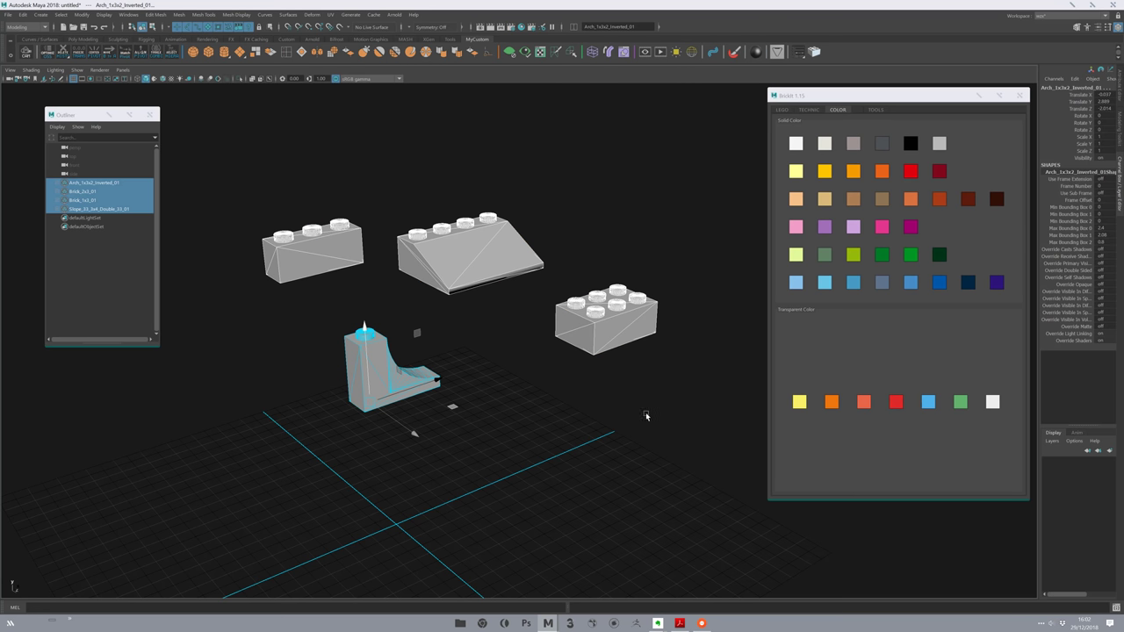
# Bake the four bricks to geometry and expand BakeToGeo_grp to list them, selecting Brick_2x3_02.
pyautogui.click(871, 110)
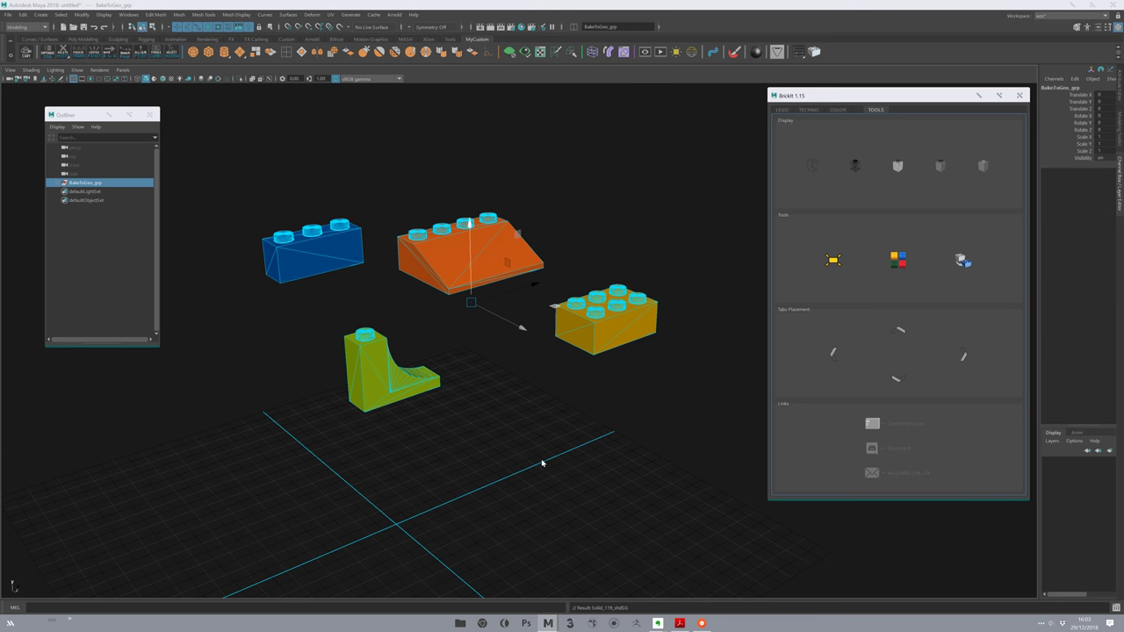
pyautogui.click(57, 182)
pyautogui.click(93, 255)
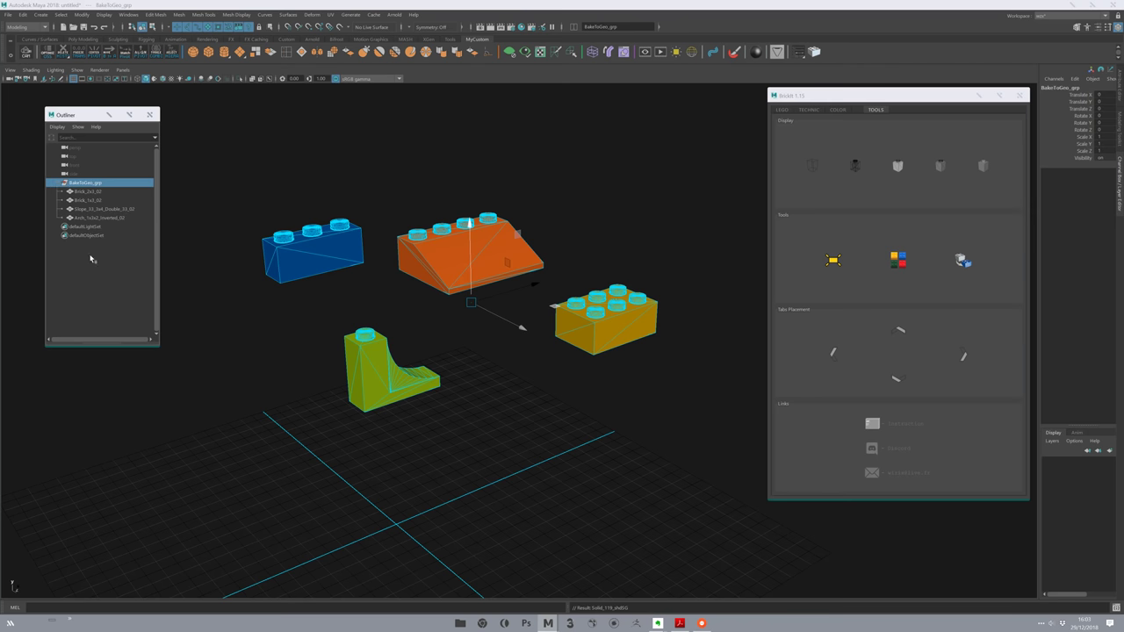
pyautogui.scroll(3, 357, 303)
pyautogui.scroll(2, 357, 302)
pyautogui.click(87, 191)
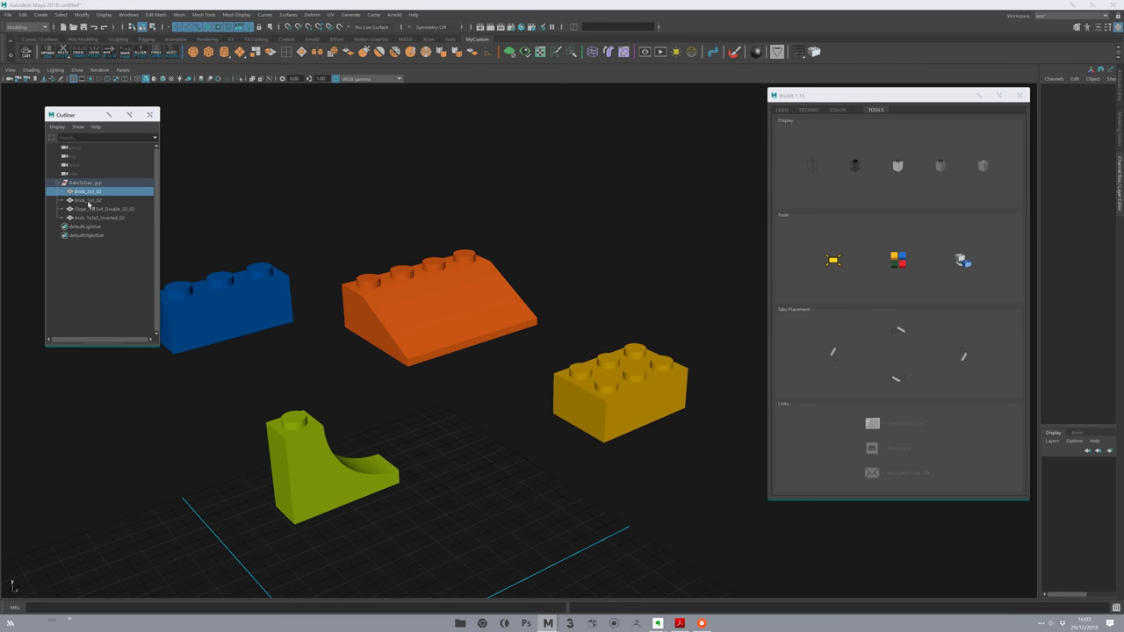
# Tumble around the baked bricks from low and high angles and frame them with F.
pyautogui.moveTo(551, 373)
pyautogui.keyDown('alt'); pyautogui.mouseDown()
pyautogui.moveTo(544, 383)
pyautogui.moveTo(558, 347)
pyautogui.mouseUp(); pyautogui.keyUp('alt')
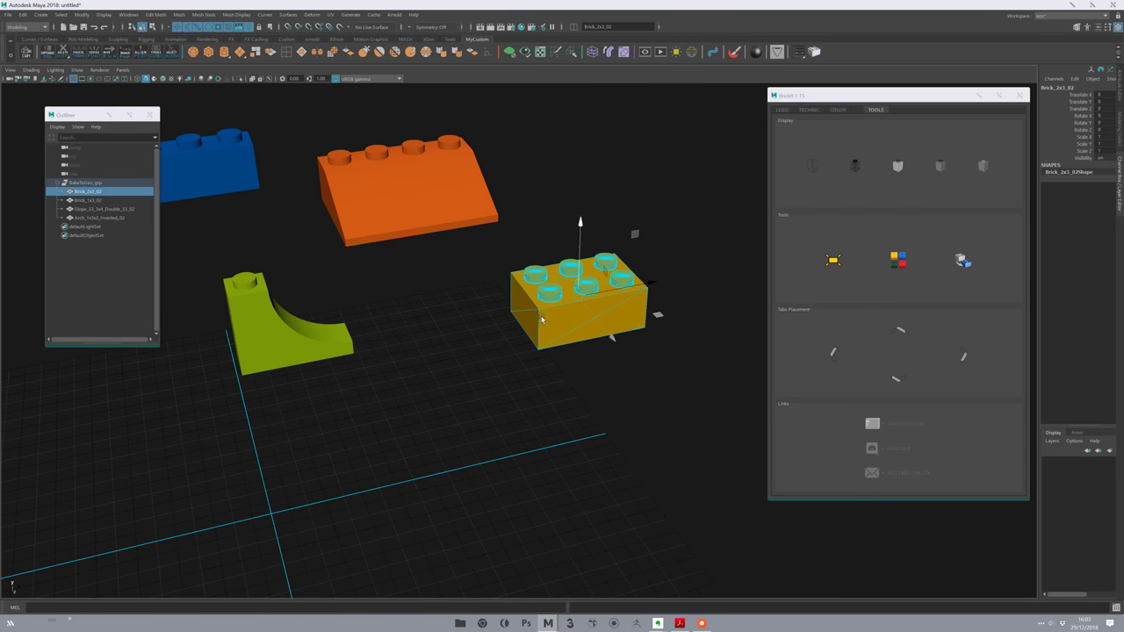
pyautogui.keyDown('alt'); pyautogui.moveTo(547, 210); pyautogui.dragTo(574, 249); pyautogui.keyUp('alt')
pyautogui.click(471, 414)
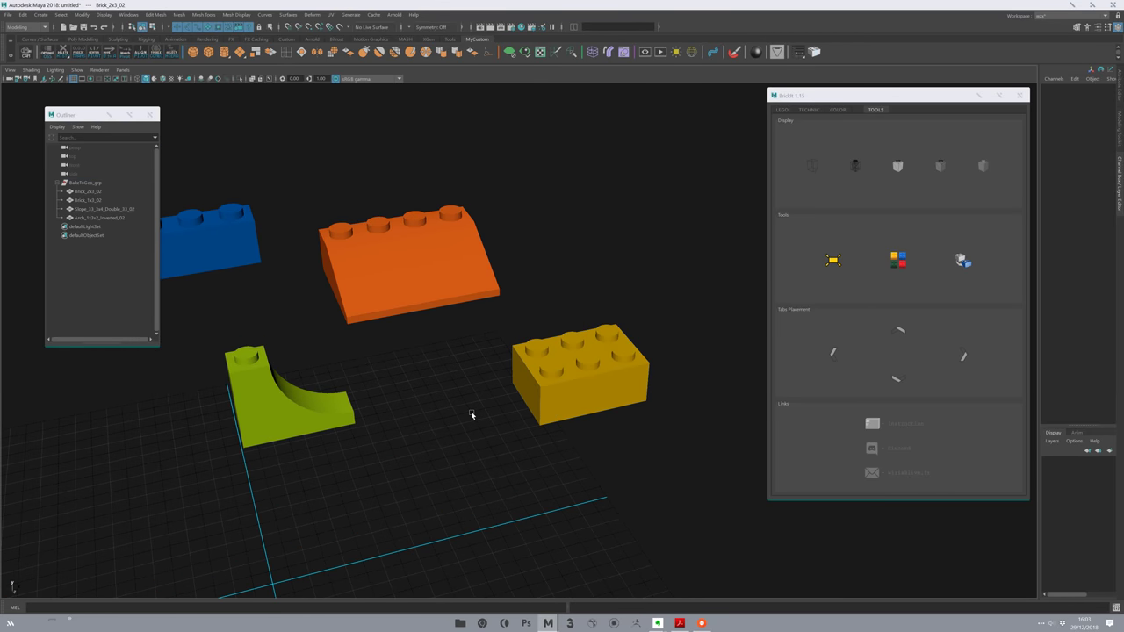
pyautogui.moveTo(472, 414)
pyautogui.keyDown('alt'); pyautogui.mouseDown()
pyautogui.moveTo(422, 354)
pyautogui.moveTo(449, 343)
pyautogui.moveTo(500, 391)
pyautogui.moveTo(498, 413)
pyautogui.mouseUp(); pyautogui.keyUp('alt')
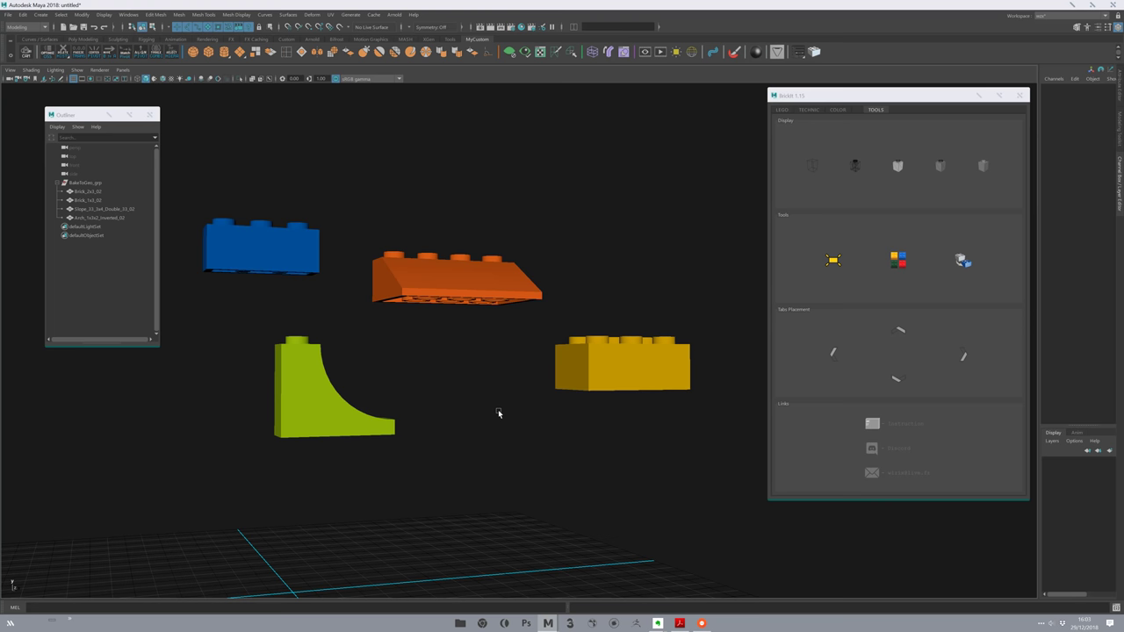
pyautogui.moveTo(512, 426)
pyautogui.keyDown('alt'); pyautogui.mouseDown()
pyautogui.moveTo(414, 431)
pyautogui.moveTo(534, 394)
pyautogui.moveTo(498, 433)
pyautogui.mouseUp(); pyautogui.keyUp('alt')
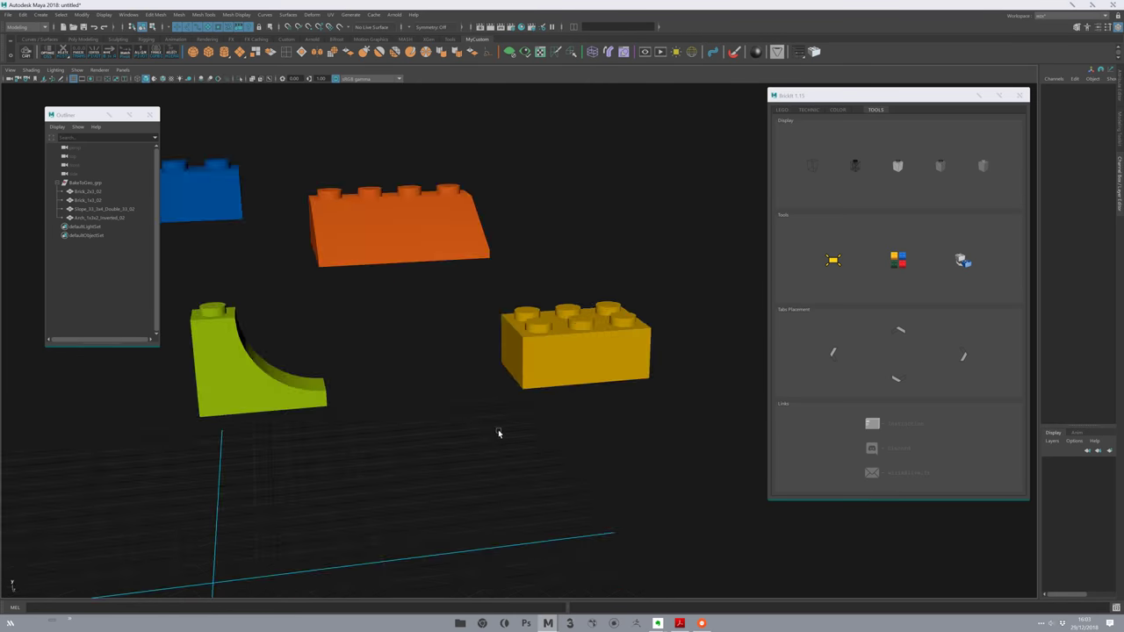
pyautogui.press('f')
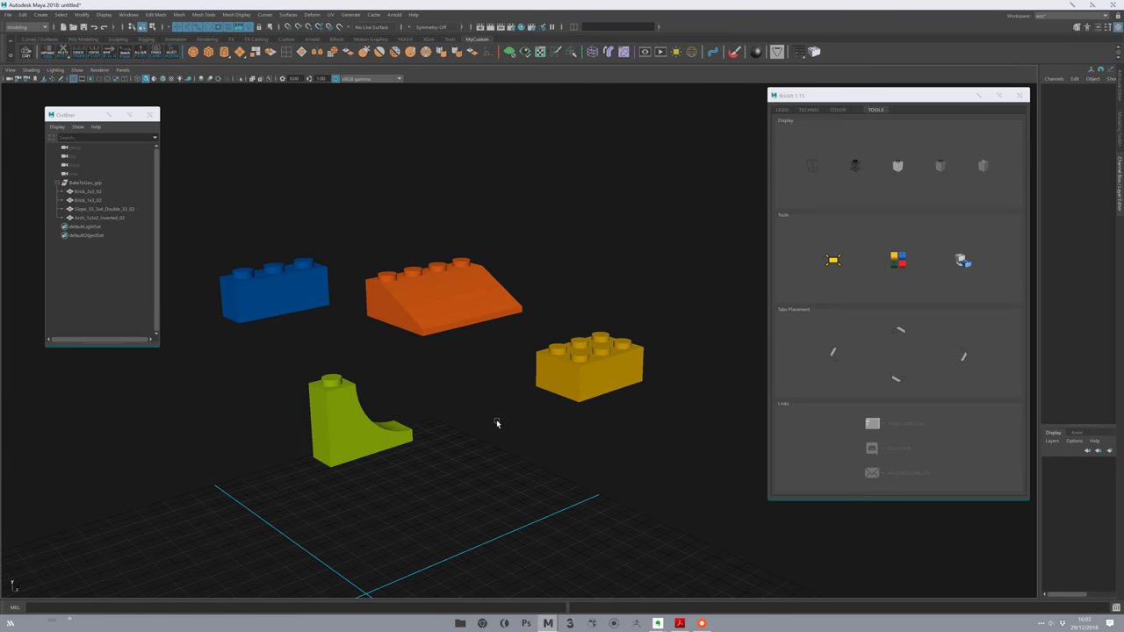
pyautogui.click(588, 365)
pyautogui.click(564, 472)
pyautogui.moveTo(565, 471)
pyautogui.keyDown('alt'); pyautogui.mouseDown()
pyautogui.moveTo(471, 371)
pyautogui.moveTo(466, 408)
pyautogui.moveTo(464, 394)
pyautogui.moveTo(509, 427)
pyautogui.moveTo(545, 368)
pyautogui.mouseUp(); pyautogui.keyUp('alt')
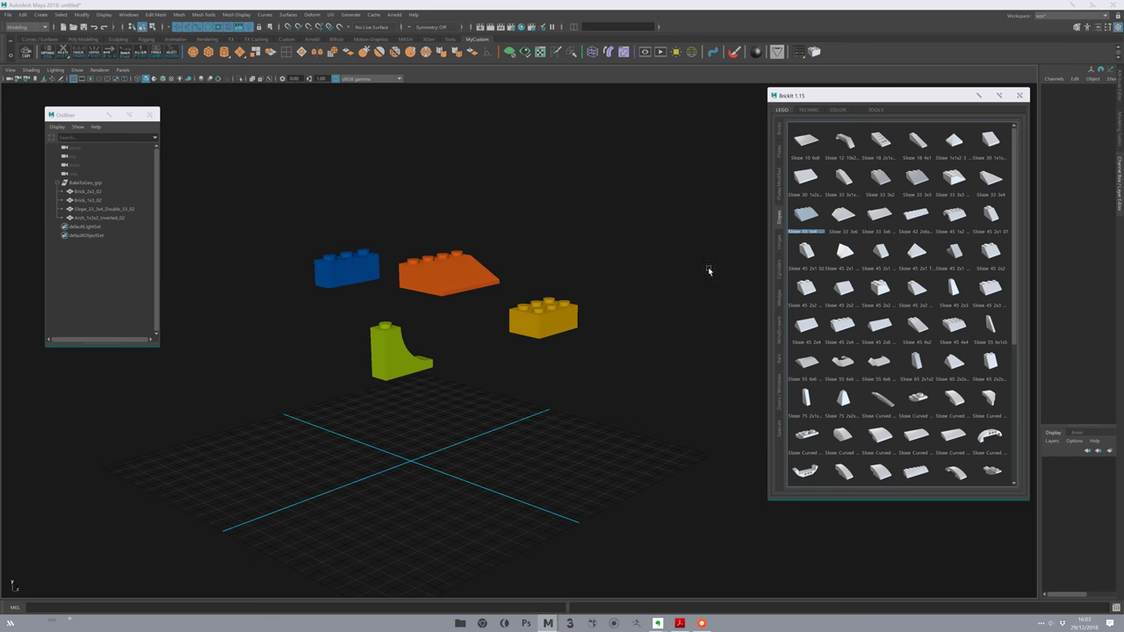
# Add a Slope 45 2x2 double concave and a hinge bucket, colouring the bucket orange.
pyautogui.click(841, 292)
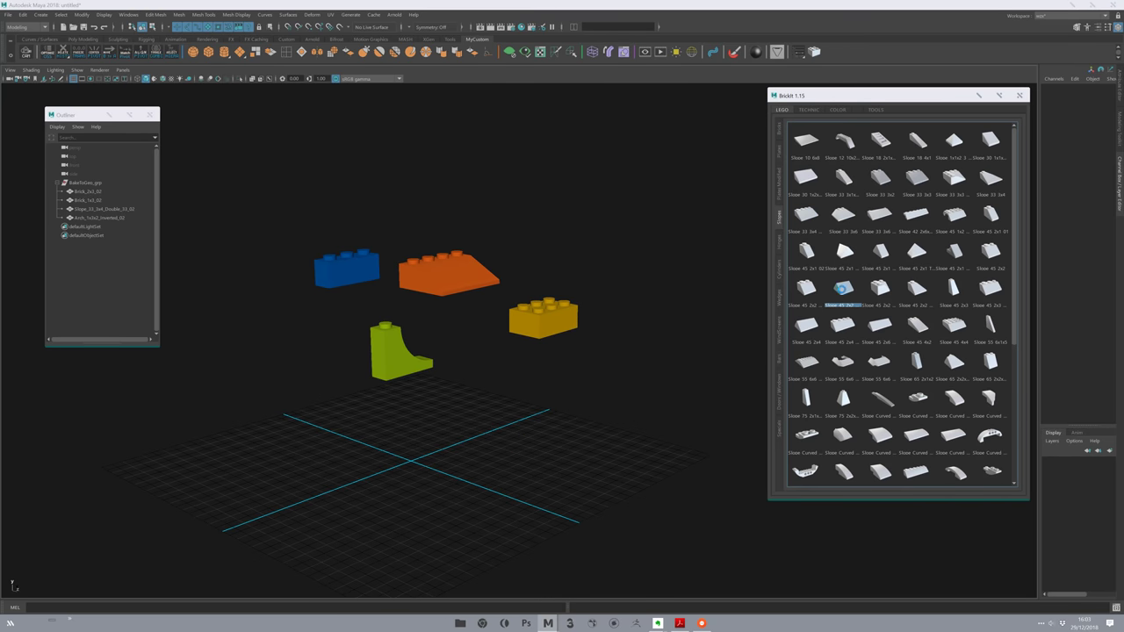
pyautogui.click(779, 241)
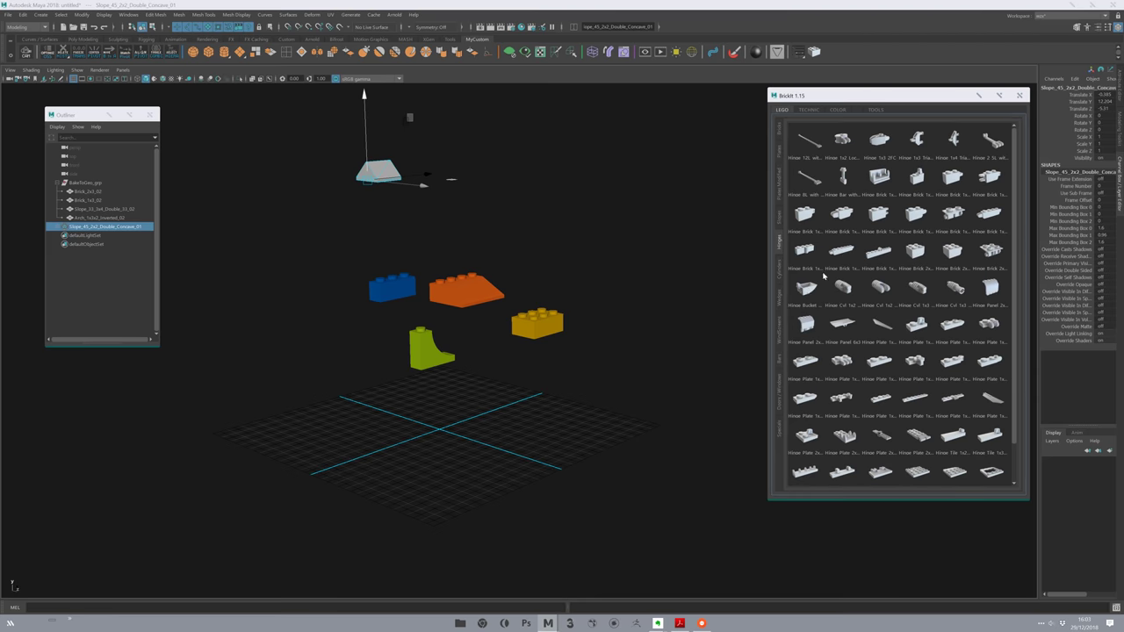
pyautogui.click(806, 290)
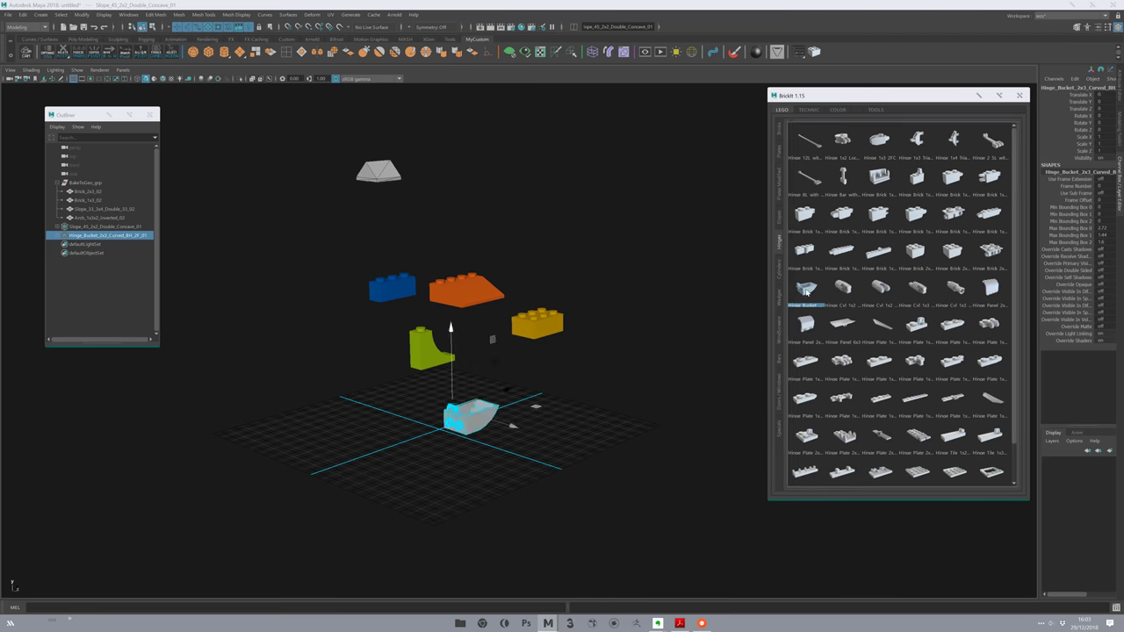
pyautogui.click(838, 110)
pyautogui.click(881, 171)
# Colour the new slope piece blue and marquee-select the slope and hinge-bucket bricks.
pyautogui.click(459, 226)
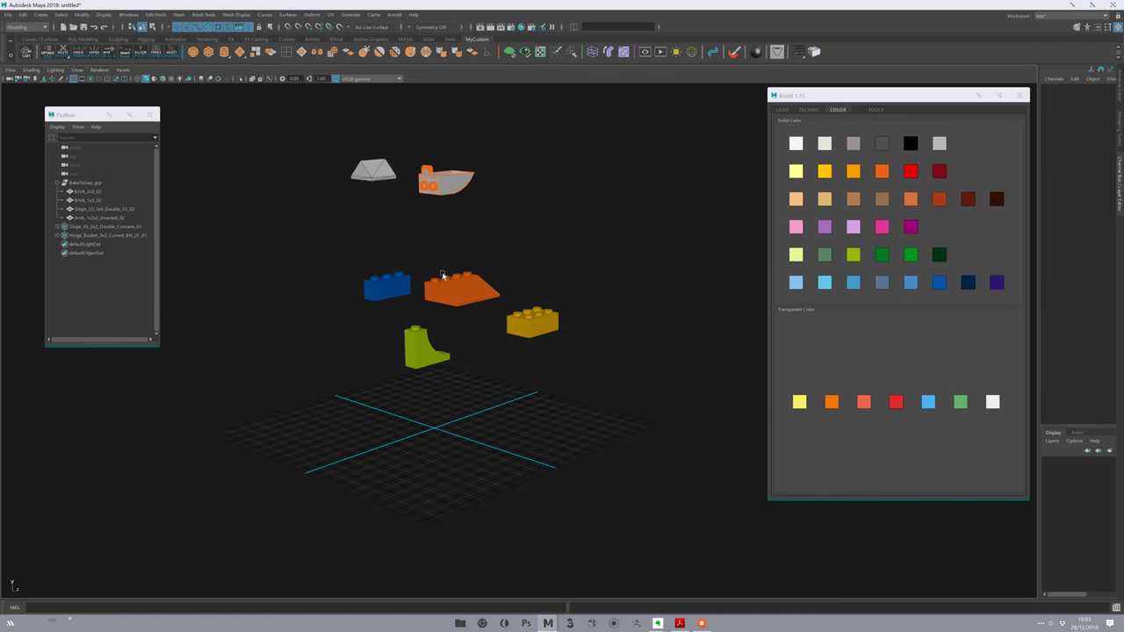
pyautogui.scroll(3, 409, 244)
pyautogui.click(367, 223)
pyautogui.click(329, 324)
pyautogui.click(367, 224)
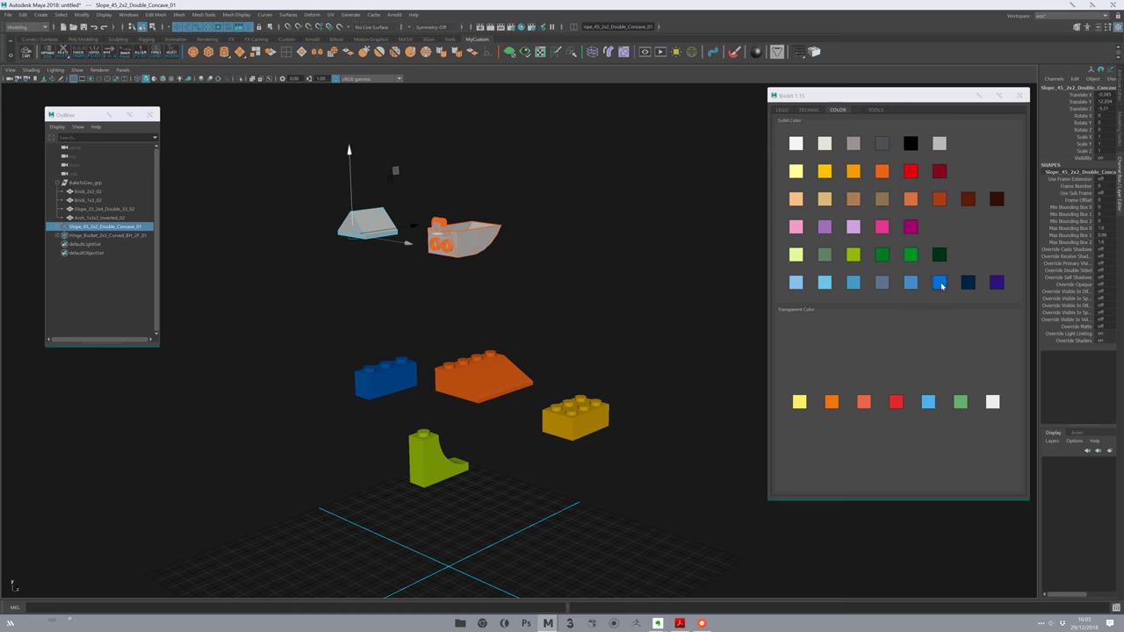
pyautogui.click(940, 282)
pyautogui.click(536, 326)
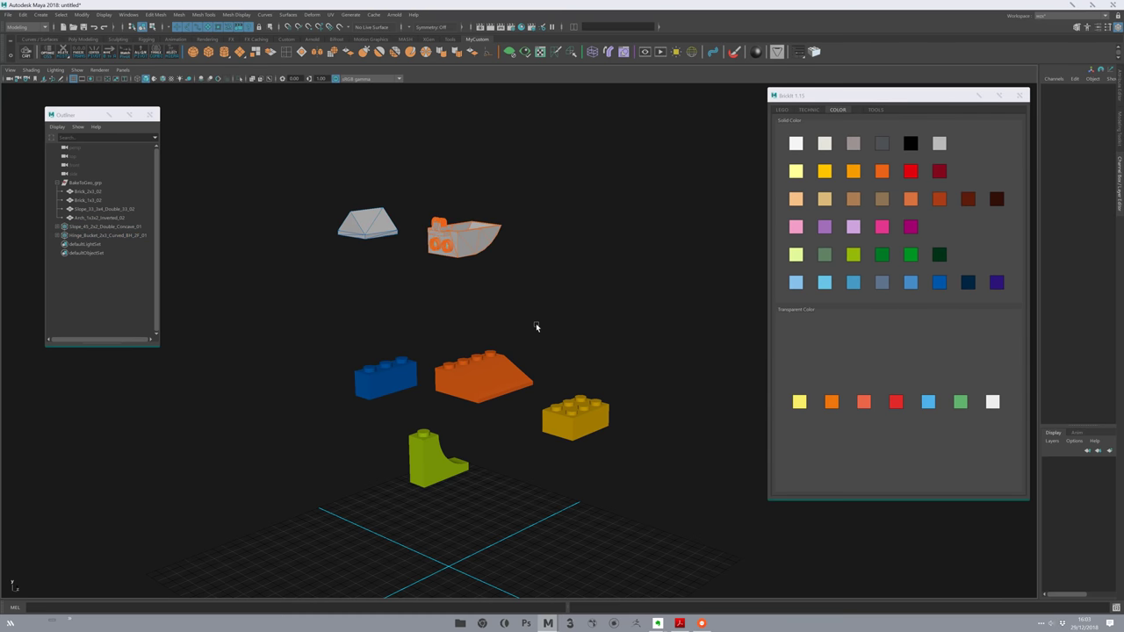
pyautogui.moveTo(527, 180); pyautogui.dragTo(324, 264)
# Bake the selected slope and hinge bucket into real geometry with studs via BrickIt TOOLS.
pyautogui.scroll(2, 646, 270)
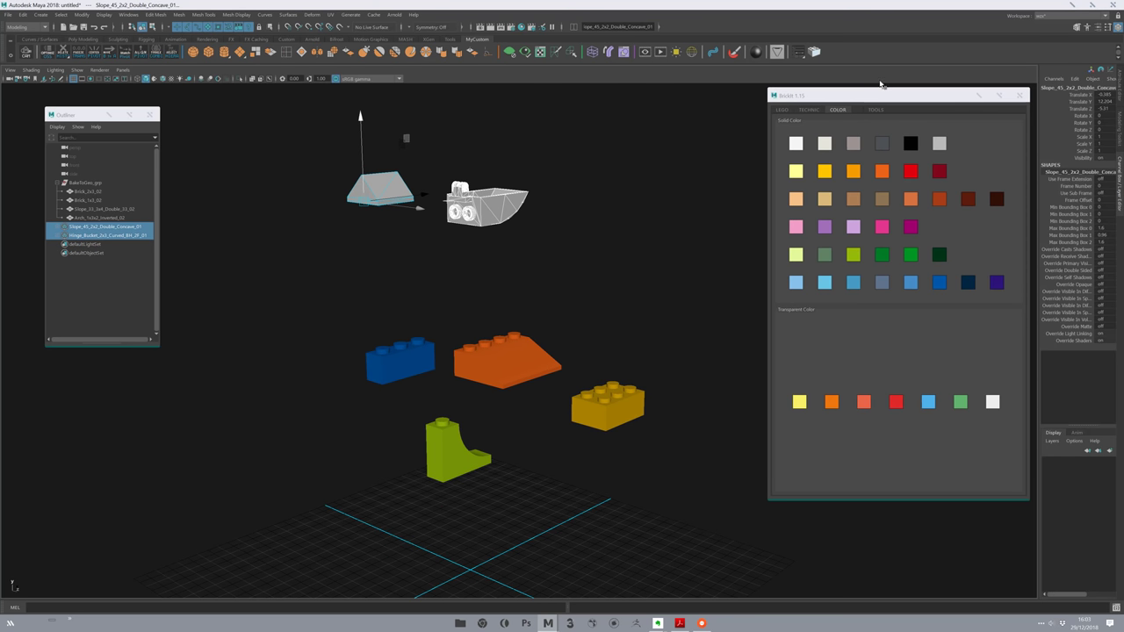
pyautogui.click(856, 96)
pyautogui.moveTo(856, 96); pyautogui.dragTo(843, 100)
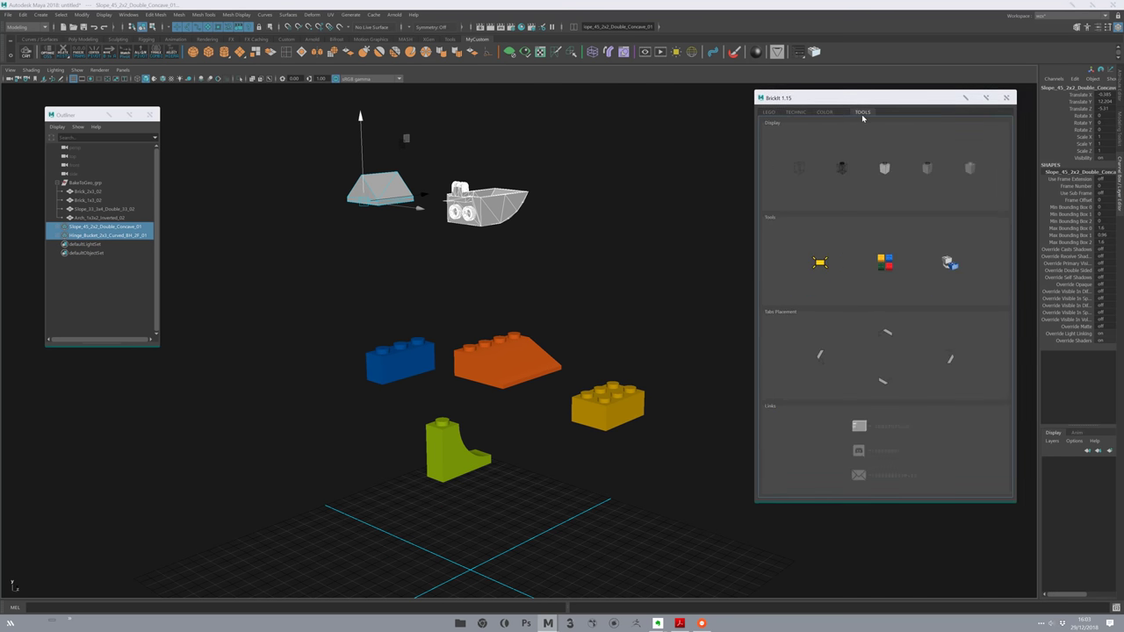
pyautogui.click(950, 263)
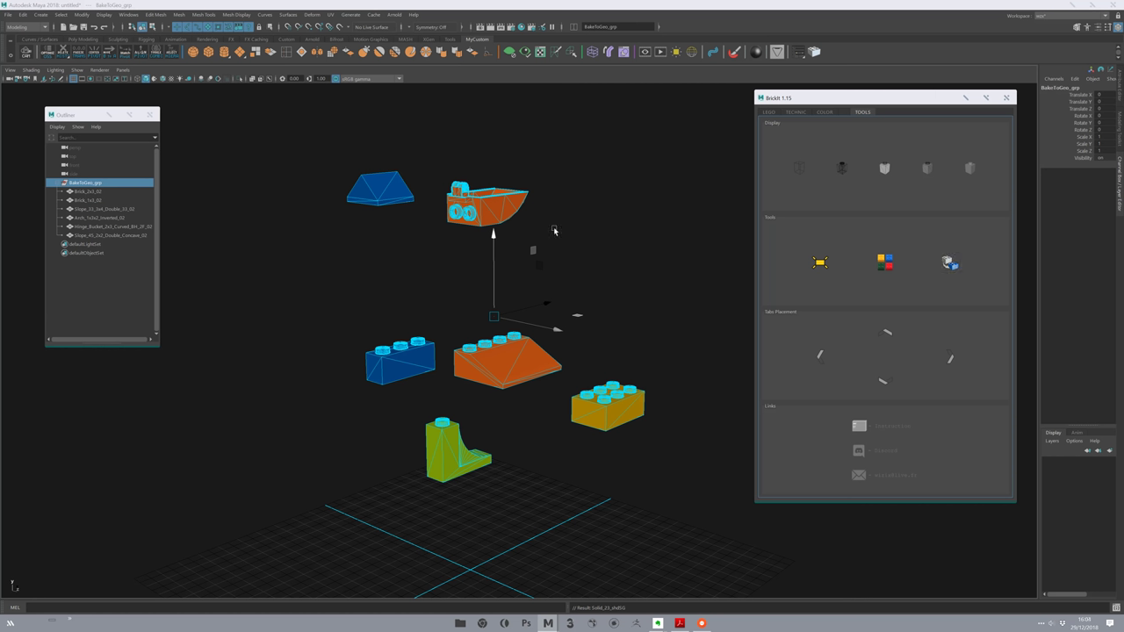
# Orbit around the baked bricks and inspect the orange hinge bucket's mesh components.
pyautogui.click(606, 212)
pyautogui.keyDown('alt'); pyautogui.moveTo(597, 219); pyautogui.dragTo(494, 254); pyautogui.keyUp('alt')
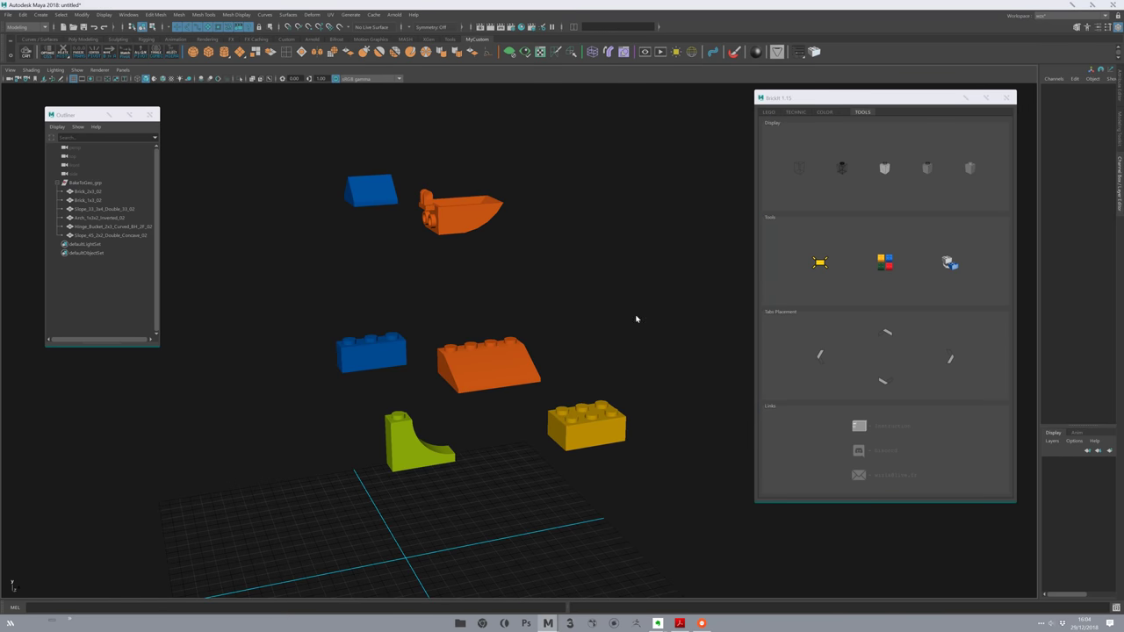
pyautogui.moveTo(532, 291)
pyautogui.keyDown('alt'); pyautogui.mouseDown()
pyautogui.moveTo(511, 294)
pyautogui.moveTo(517, 320)
pyautogui.mouseUp(); pyautogui.keyUp('alt')
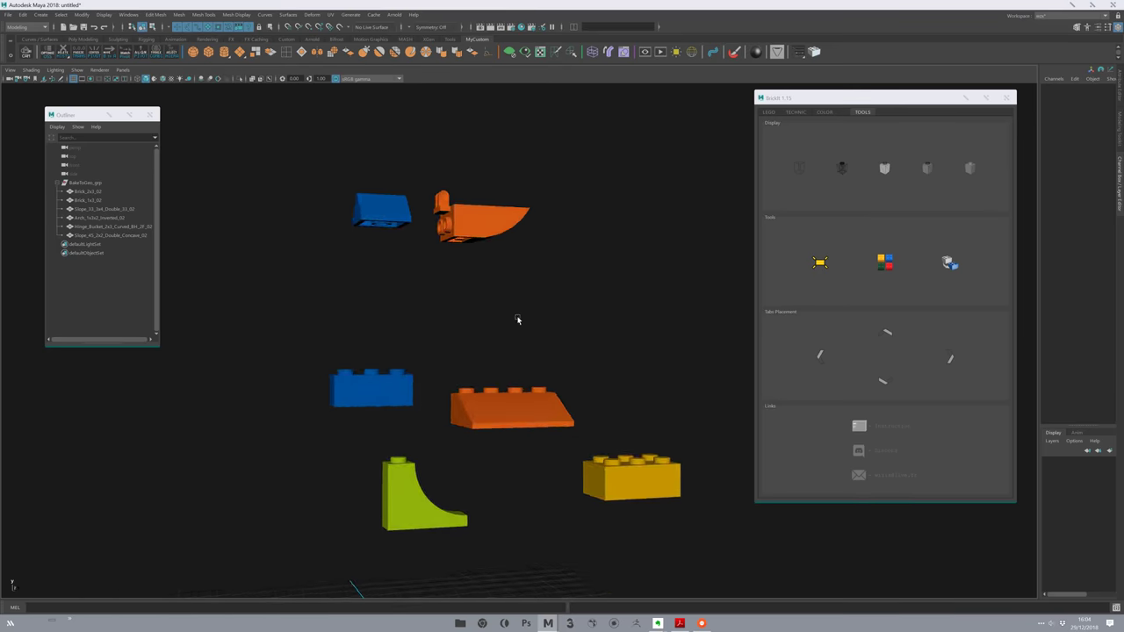
pyautogui.click(481, 220)
pyautogui.scroll(3, 514, 363)
pyautogui.press('F8')
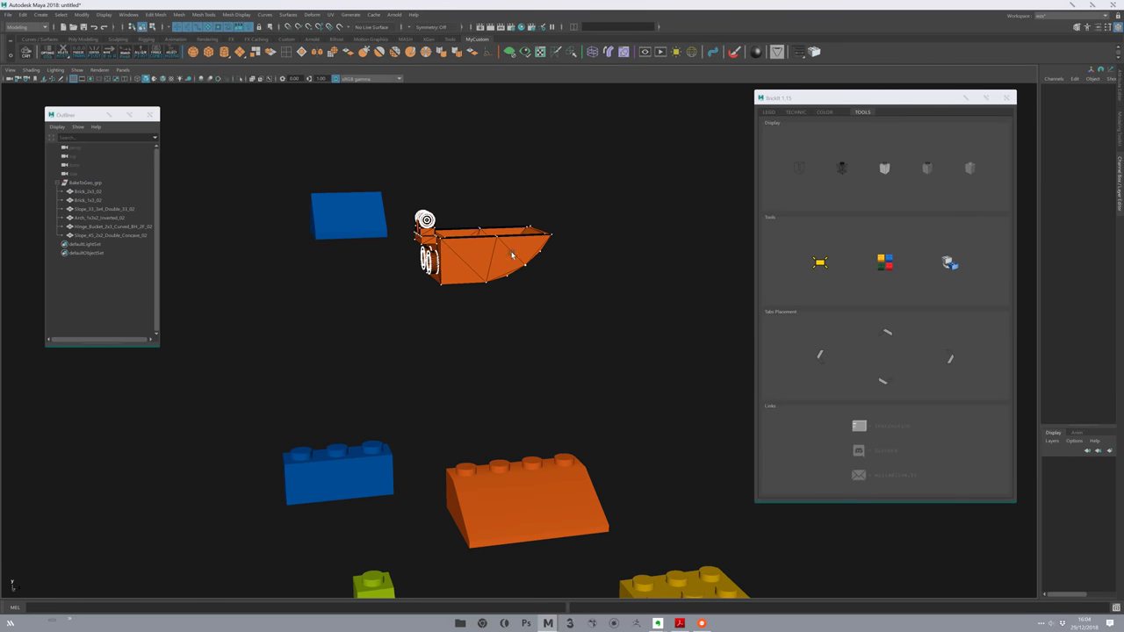
pyautogui.press('w')
pyautogui.click(453, 365)
pyautogui.keyDown('alt'); pyautogui.moveTo(453, 366); pyautogui.dragTo(482, 301); pyautogui.keyUp('alt')
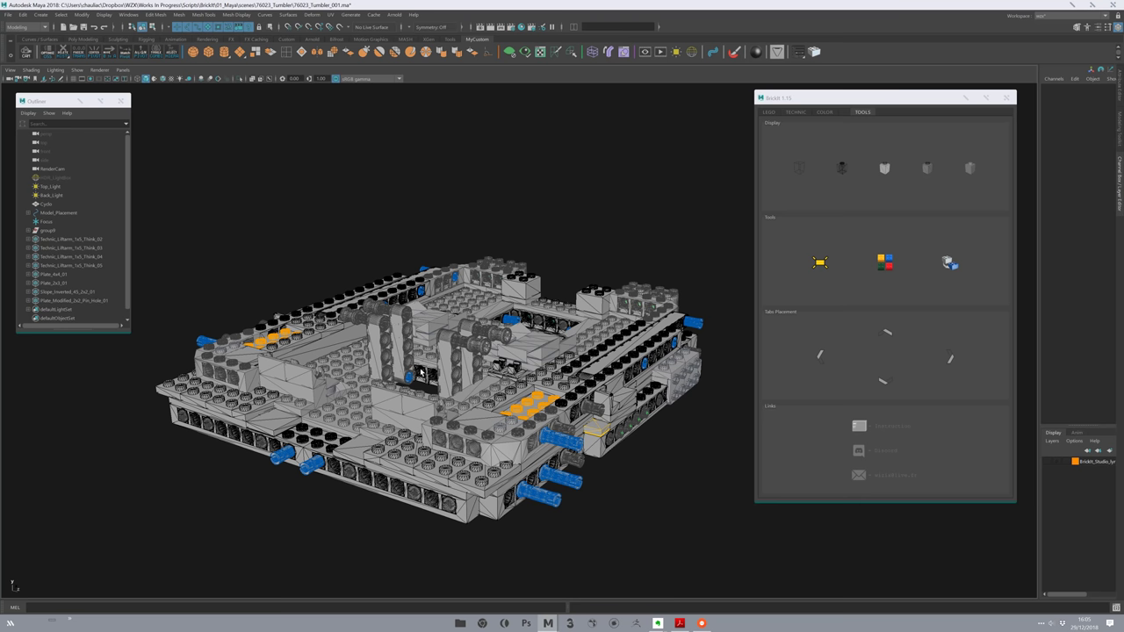
# Orbit the Tumbler model, pull off a copy of a 2x3 plate, then delete the copy.
pyautogui.keyDown('alt'); pyautogui.moveTo(421, 376); pyautogui.dragTo(472, 381); pyautogui.keyUp('alt')
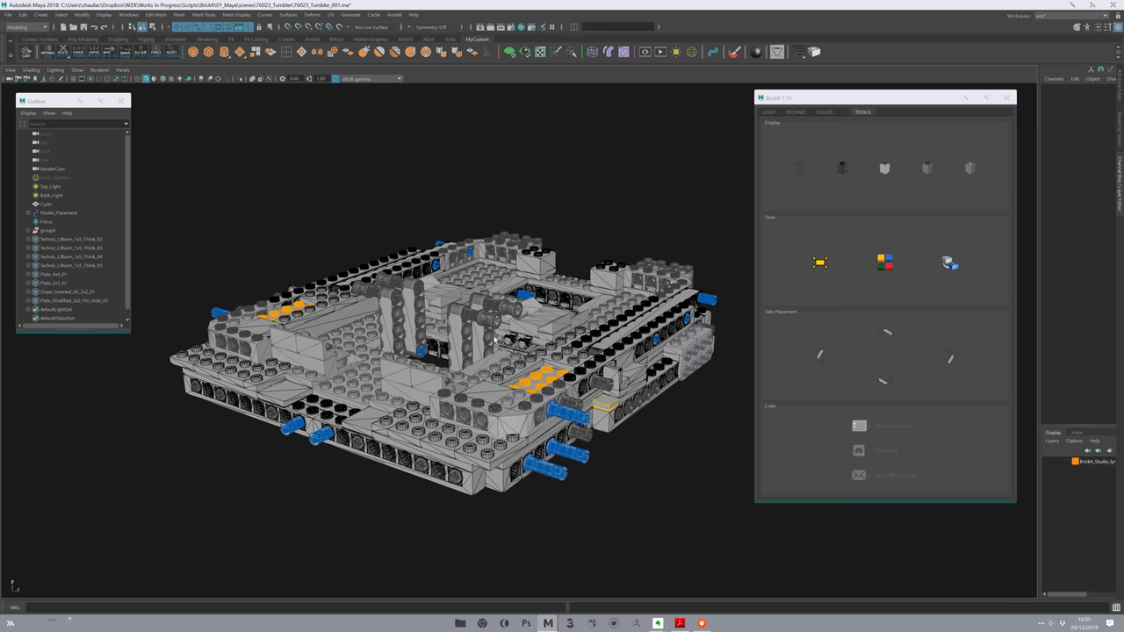
pyautogui.scroll(2, 472, 381)
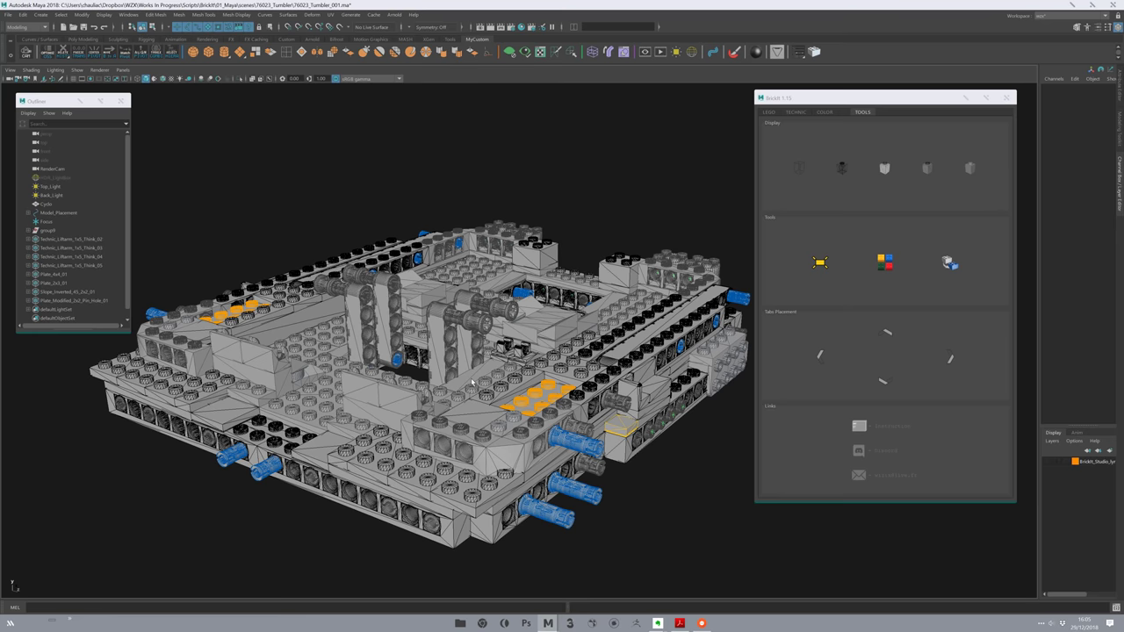
pyautogui.keyDown('alt'); pyautogui.moveTo(472, 381); pyautogui.dragTo(439, 333); pyautogui.keyUp('alt')
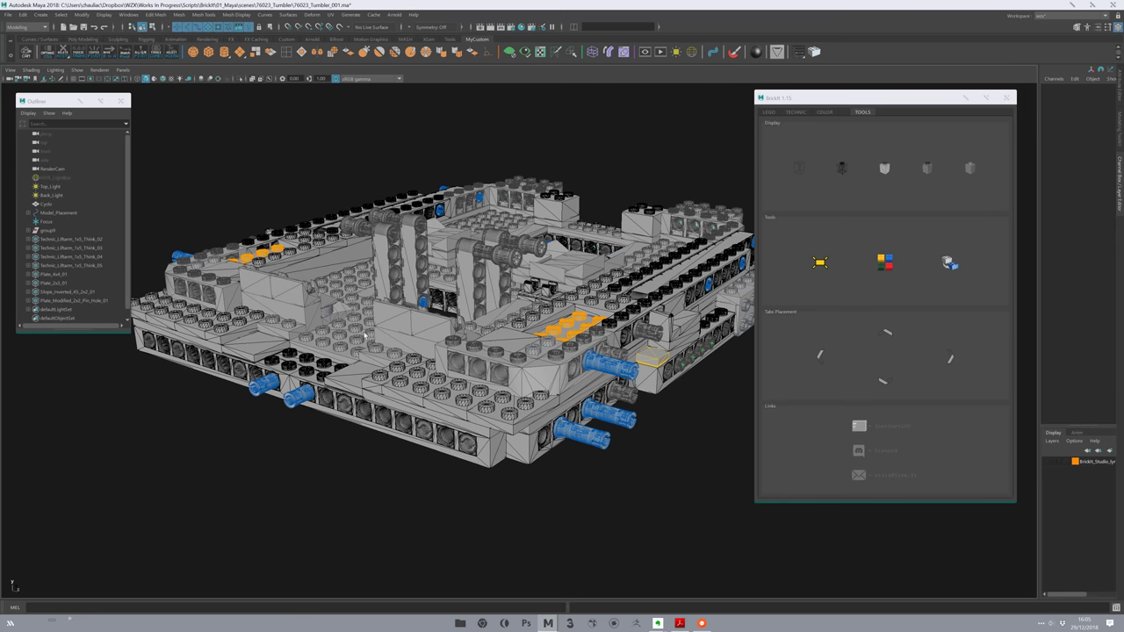
pyautogui.click(517, 372)
pyautogui.keyDown('alt'); pyautogui.moveTo(516, 371); pyautogui.dragTo(389, 461); pyautogui.keyUp('alt')
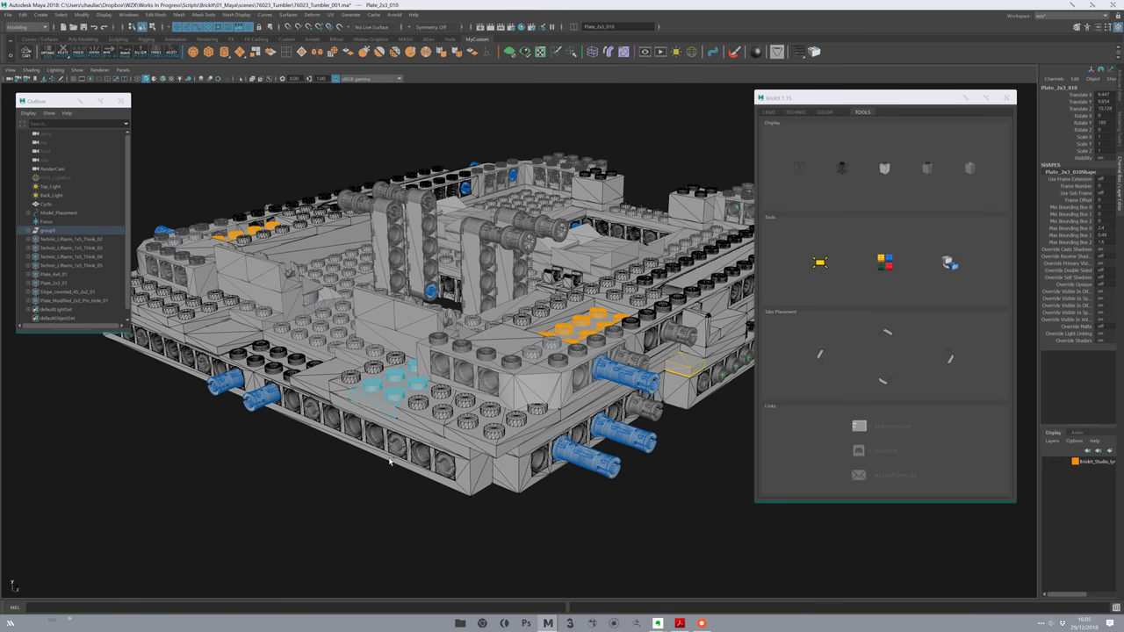
pyautogui.moveTo(365, 377)
pyautogui.mouseDown()
pyautogui.moveTo(352, 380)
pyautogui.moveTo(434, 323)
pyautogui.moveTo(525, 232)
pyautogui.mouseUp()
pyautogui.press('Delete')
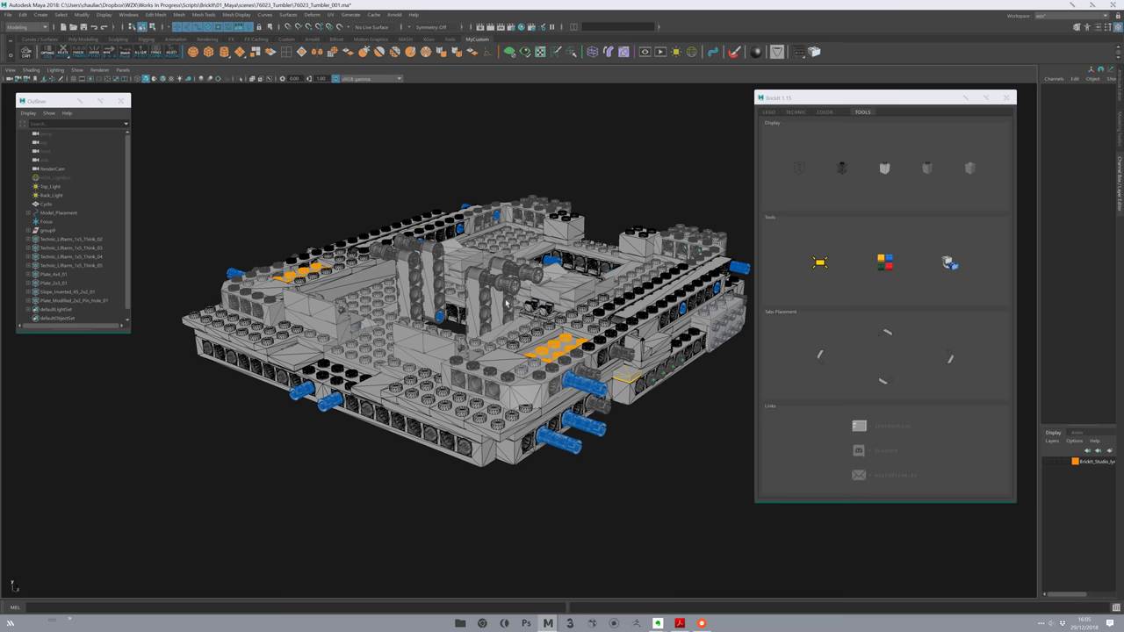
# Zoom in, select Plate_1x2_04, then step up to its parent group.
pyautogui.scroll(3, 491, 312)
pyautogui.scroll(3, 457, 321)
pyautogui.scroll(3, 439, 328)
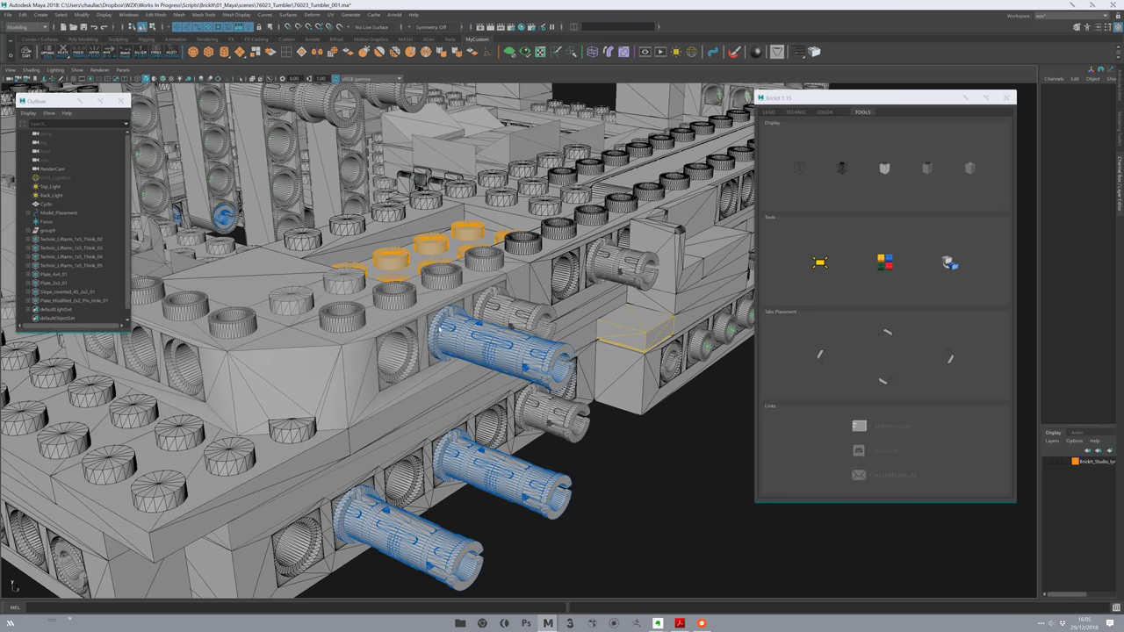
pyautogui.scroll(-5, 486, 345)
pyautogui.scroll(-3, 474, 352)
pyautogui.click(463, 359)
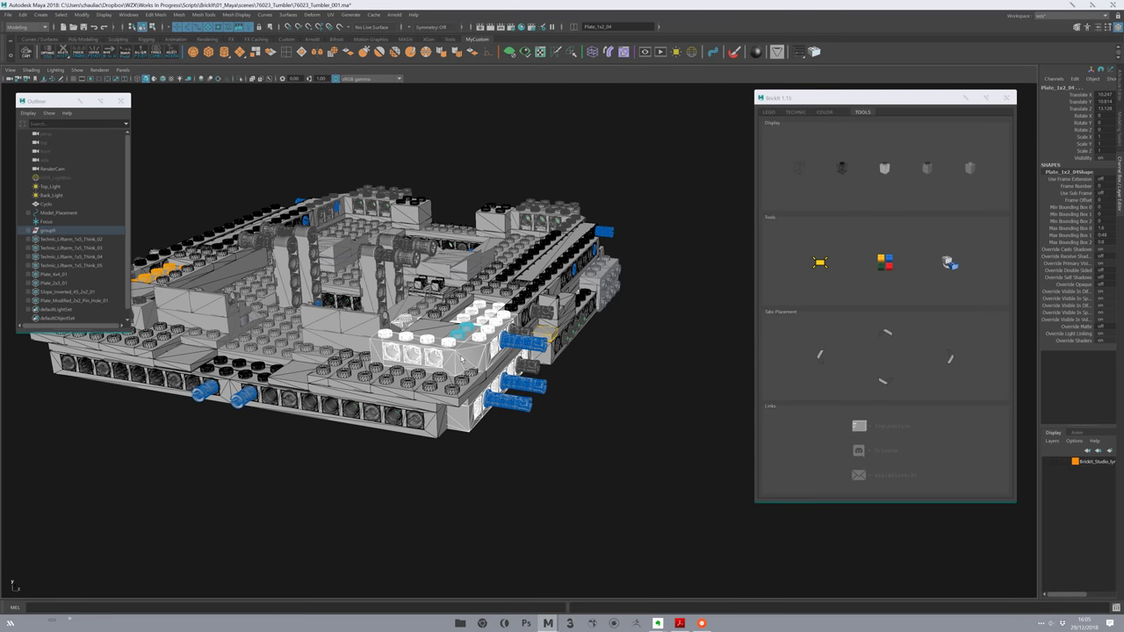
pyautogui.press('Up')
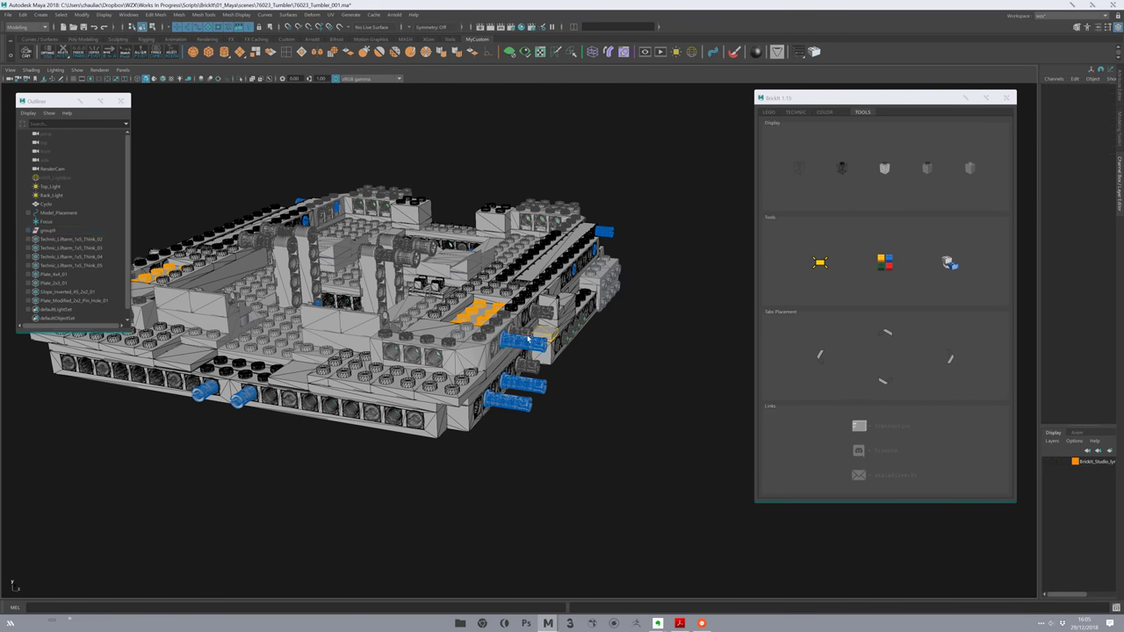
pyautogui.click(529, 338)
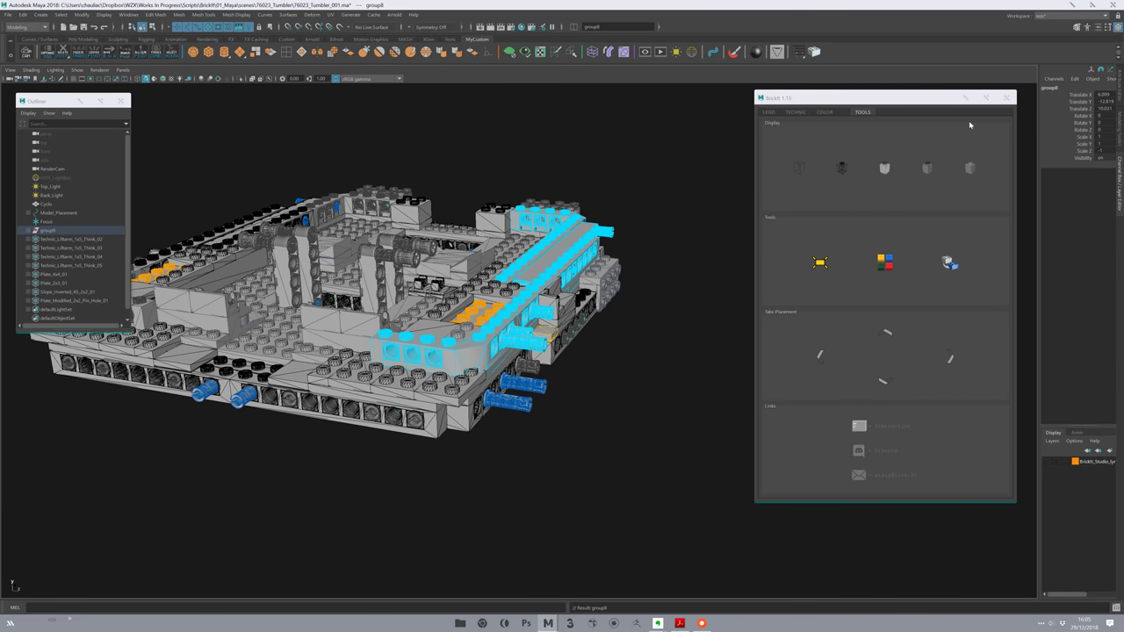
pyautogui.doubleClick(1103, 151)
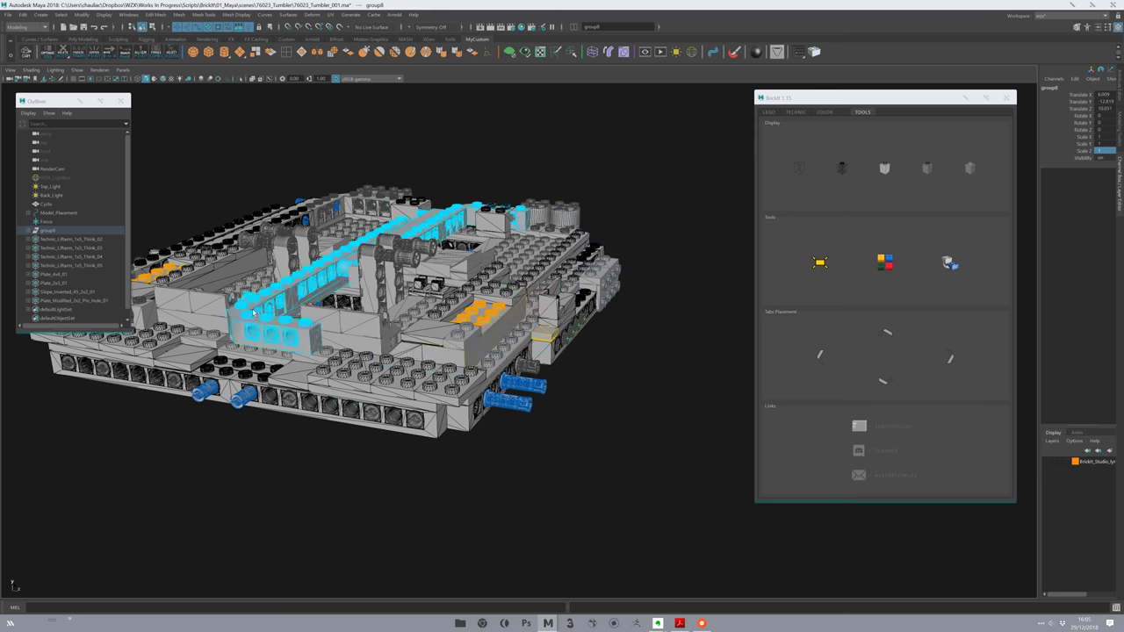
pyautogui.moveTo(526, 263)
pyautogui.keyDown('alt'); pyautogui.mouseDown()
pyautogui.moveTo(582, 204)
pyautogui.moveTo(262, 239)
pyautogui.mouseUp(); pyautogui.keyUp('alt')
pyautogui.press('w')
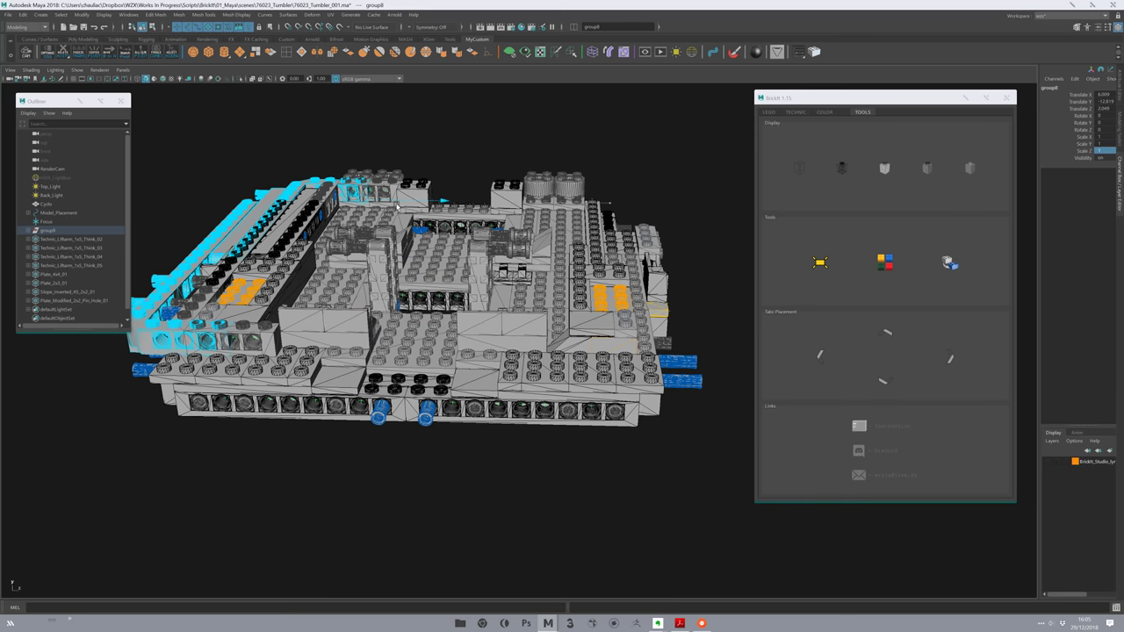
pyautogui.hotkey('ctrl', 'z')
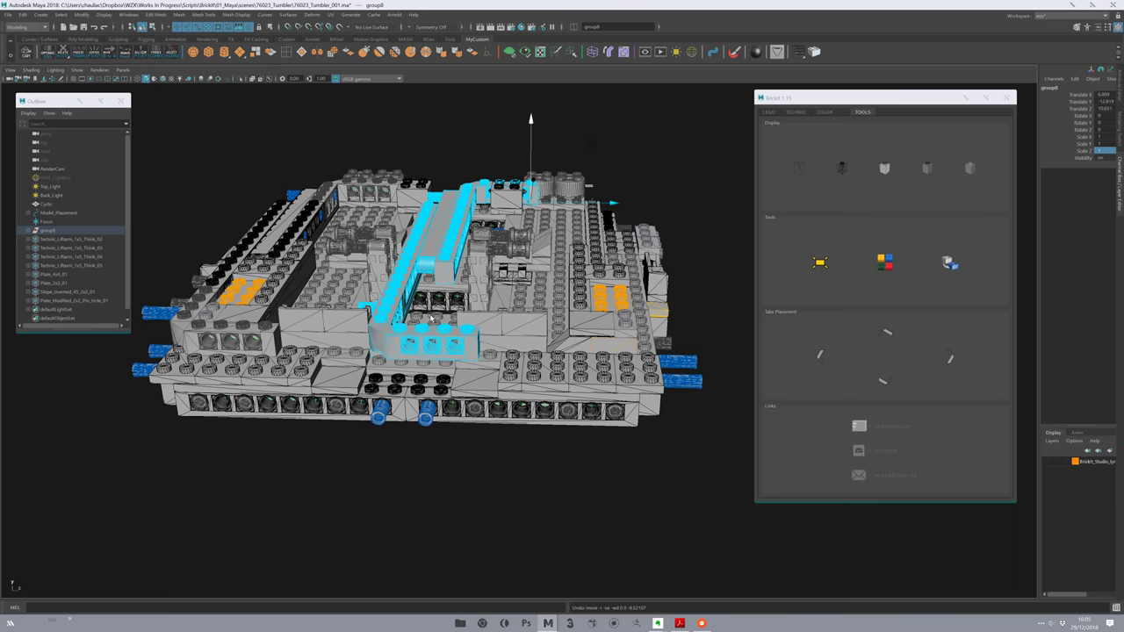
pyautogui.hotkey('ctrl', 'z')
pyautogui.keyDown('alt'); pyautogui.moveTo(620, 325); pyautogui.dragTo(633, 378); pyautogui.keyUp('alt')
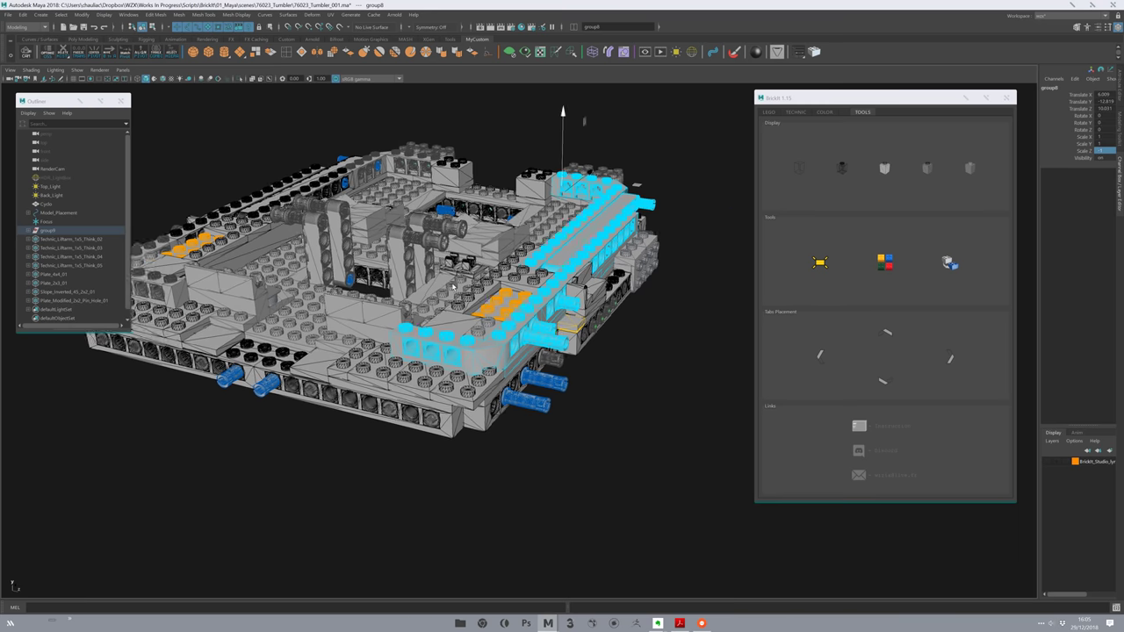
pyautogui.click(632, 378)
pyautogui.scroll(5, 553, 200)
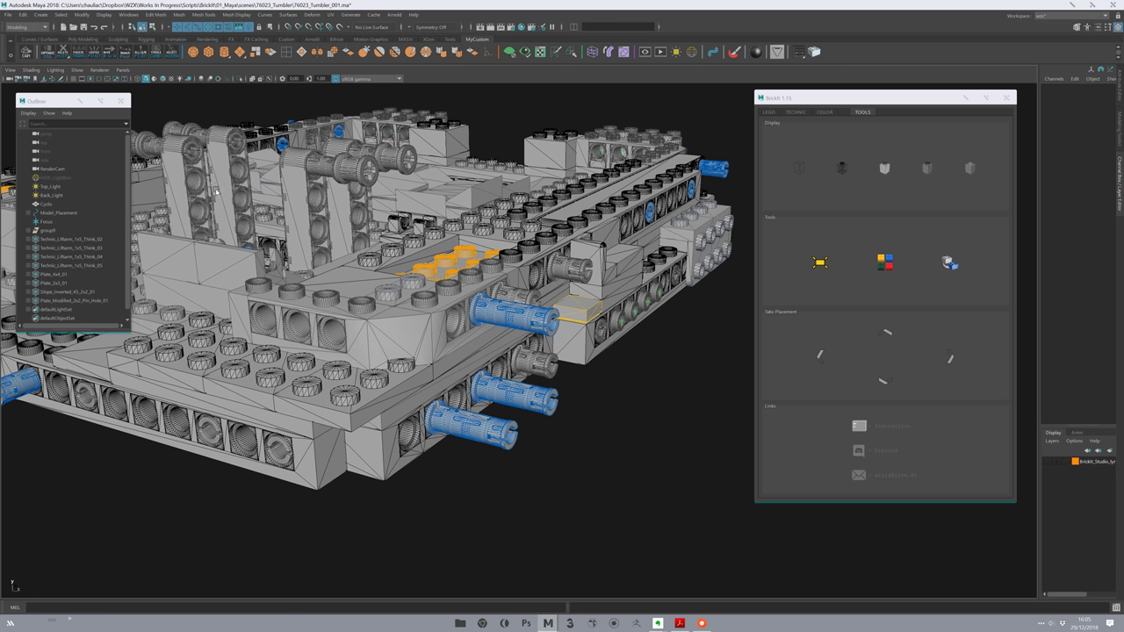
pyautogui.moveTo(428, 262)
pyautogui.keyDown('alt'); pyautogui.mouseDown()
pyautogui.moveTo(367, 476)
pyautogui.moveTo(437, 402)
pyautogui.mouseUp(); pyautogui.keyUp('alt')
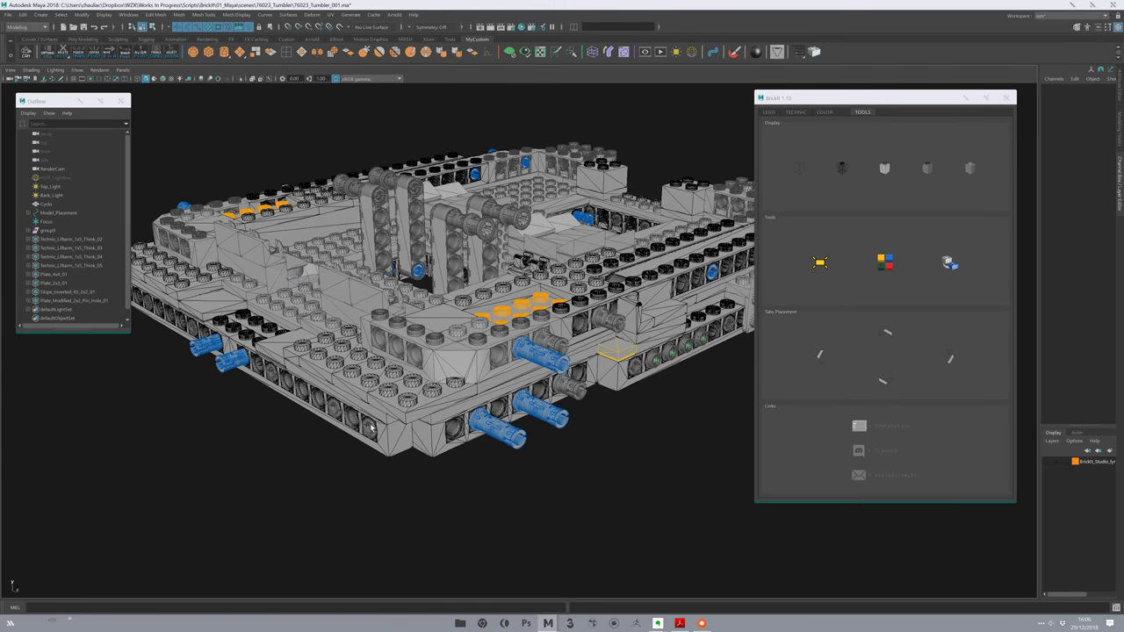
pyautogui.keyDown('alt'); pyautogui.moveTo(420, 198); pyautogui.dragTo(490, 362); pyautogui.keyUp('alt')
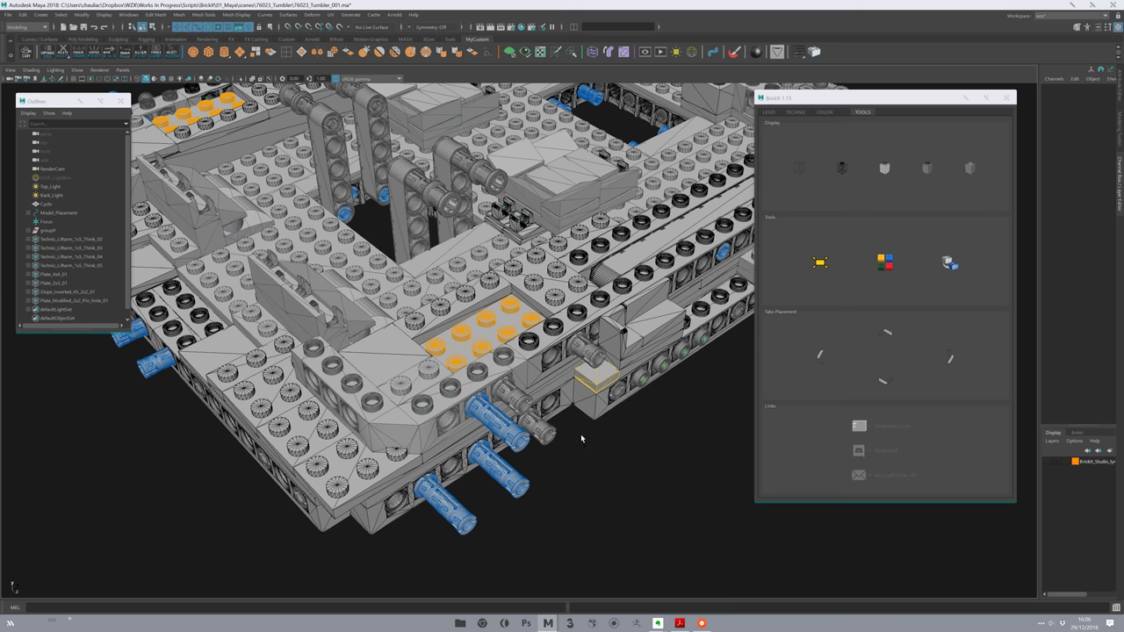
pyautogui.click(506, 336)
pyautogui.scroll(2, 458, 324)
pyautogui.keyDown('shift'); pyautogui.click(523, 371); pyautogui.keyUp('shift')
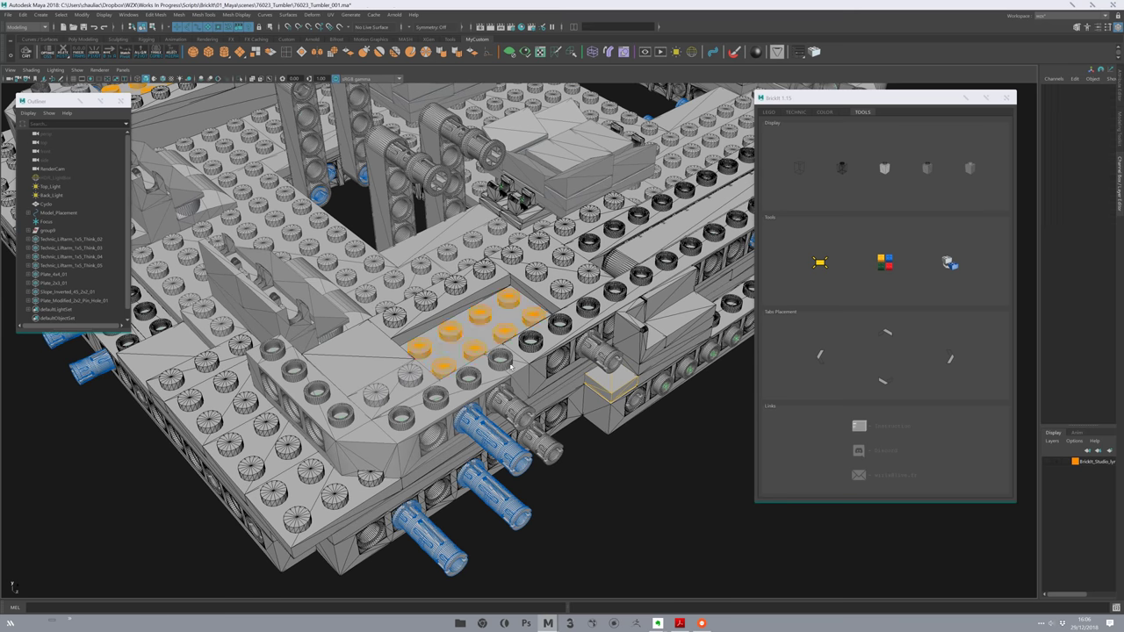
pyautogui.keyDown('shift'); pyautogui.click(483, 330); pyautogui.keyUp('shift')
pyautogui.keyDown('alt'); pyautogui.moveTo(489, 358); pyautogui.dragTo(456, 318); pyautogui.keyUp('alt')
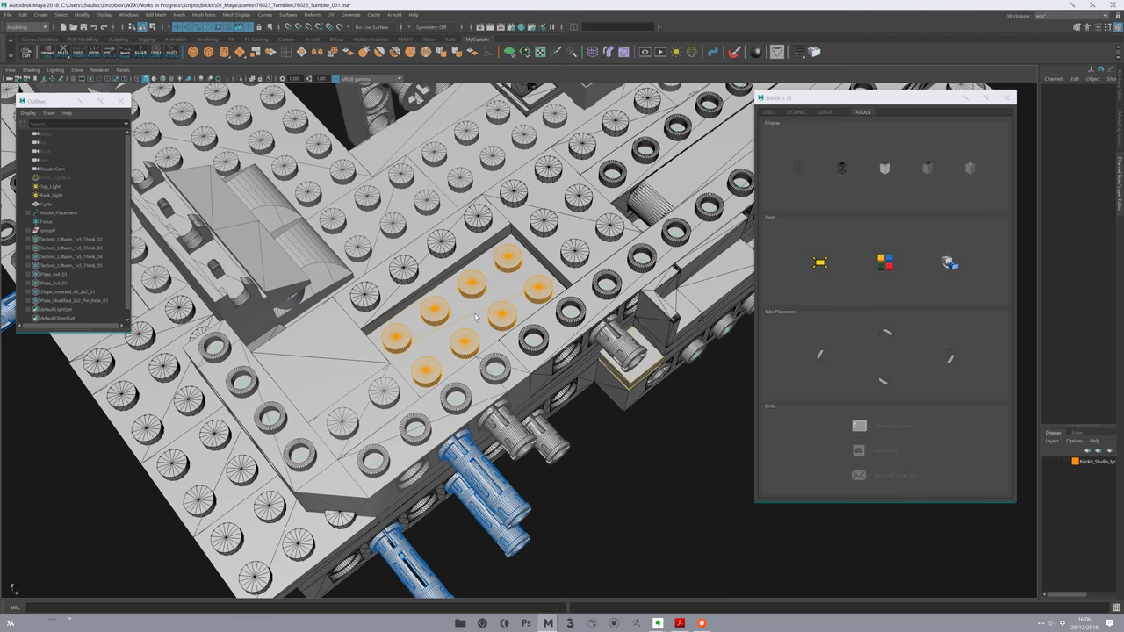
pyautogui.scroll(-3, 359, 282)
pyautogui.scroll(-5, 359, 283)
pyautogui.scroll(-3, 517, 500)
pyautogui.keyDown('alt'); pyautogui.moveTo(516, 501); pyautogui.dragTo(466, 399); pyautogui.keyUp('alt')
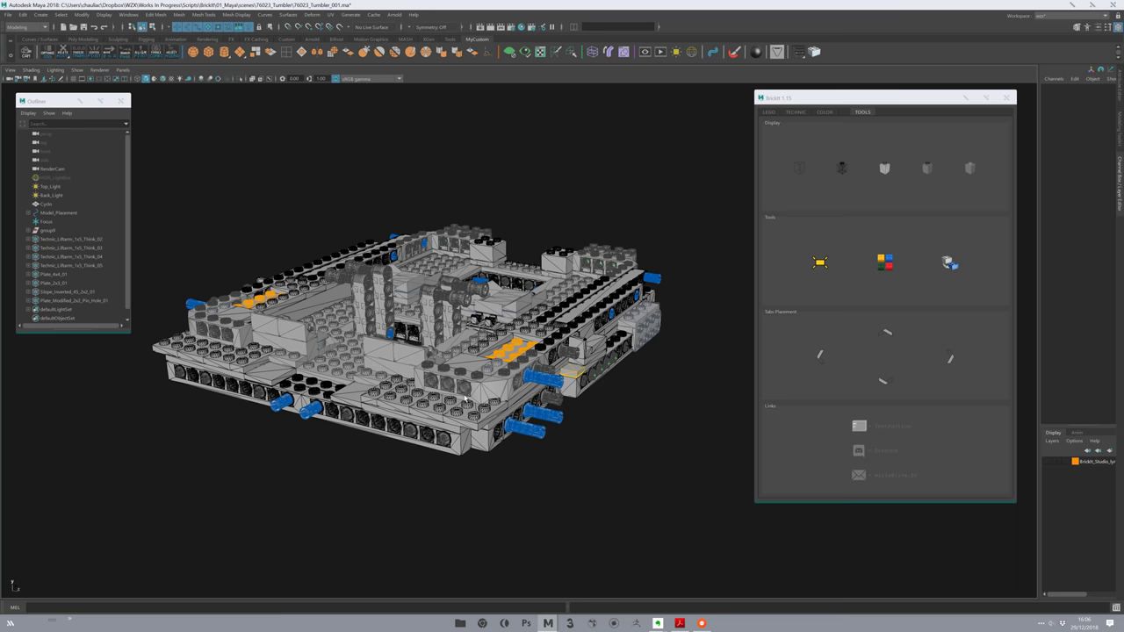
pyautogui.keyDown('alt'); pyautogui.moveTo(537, 412); pyautogui.dragTo(246, 377); pyautogui.keyUp('alt')
pyautogui.scroll(5, 457, 381)
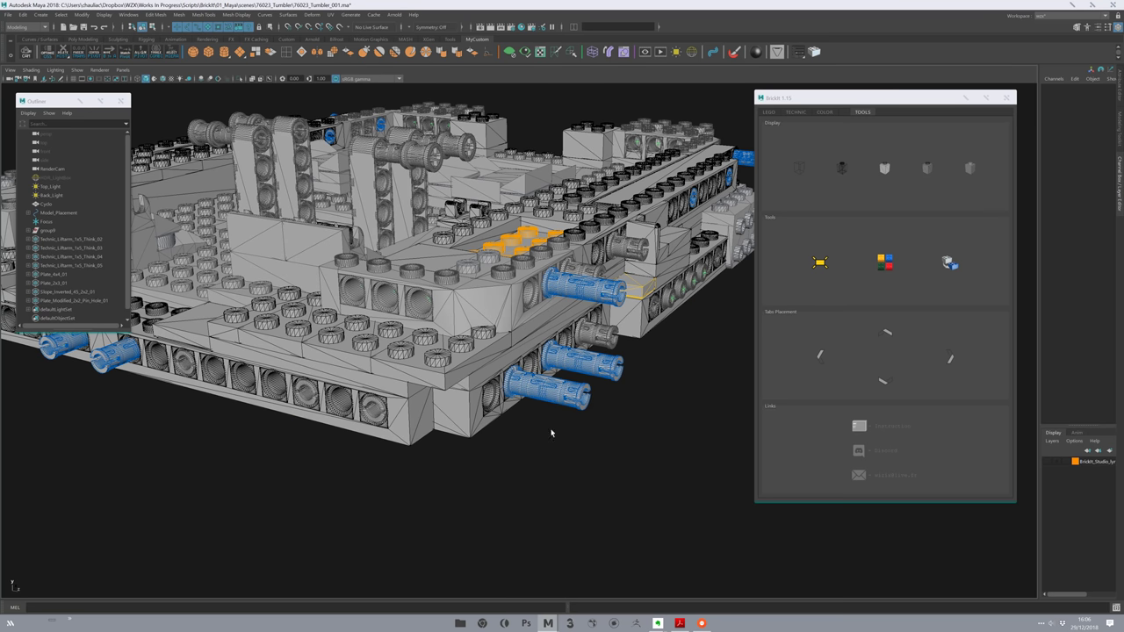
pyautogui.scroll(-1, 457, 381)
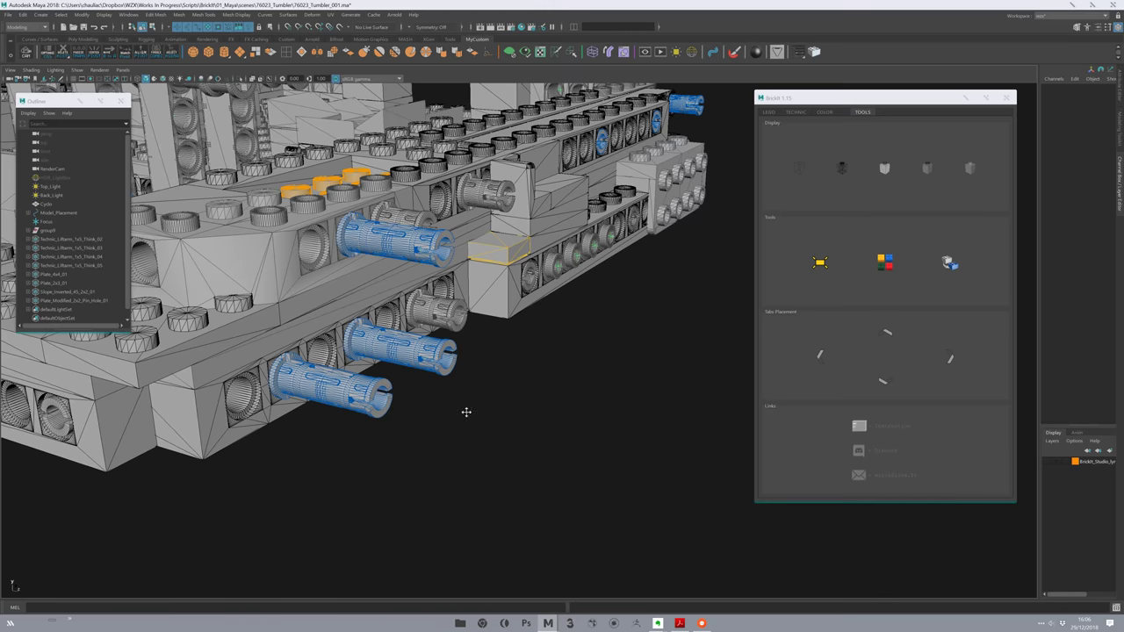
pyautogui.scroll(-5, 466, 409)
pyautogui.scroll(-2, 466, 516)
pyautogui.scroll(3, 464, 464)
pyautogui.scroll(2, 459, 431)
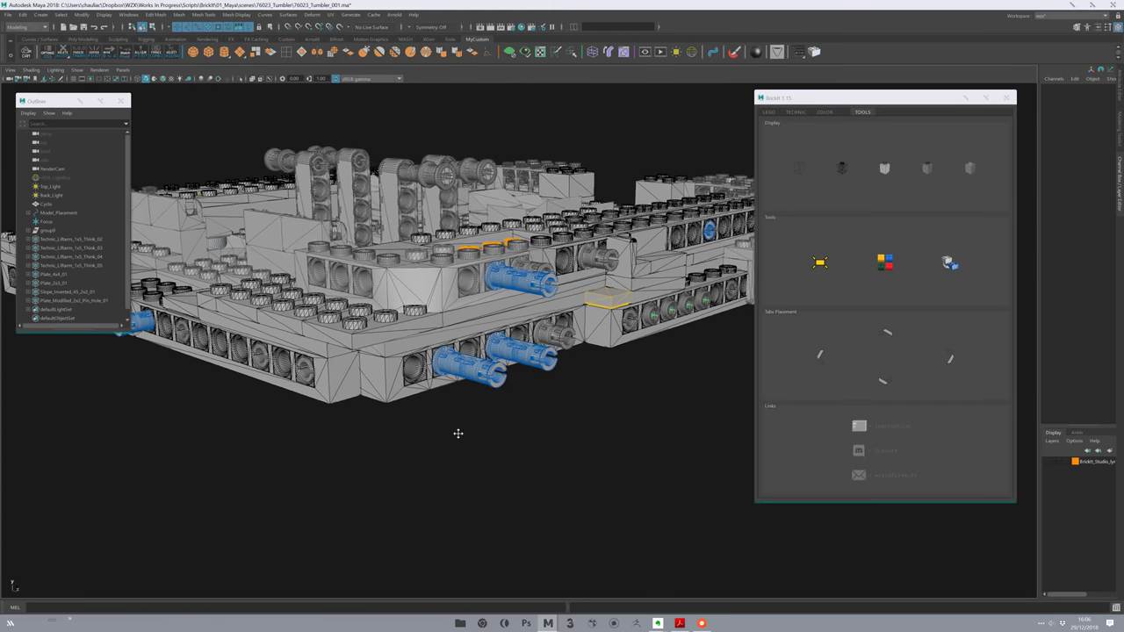
pyautogui.scroll(2, 469, 446)
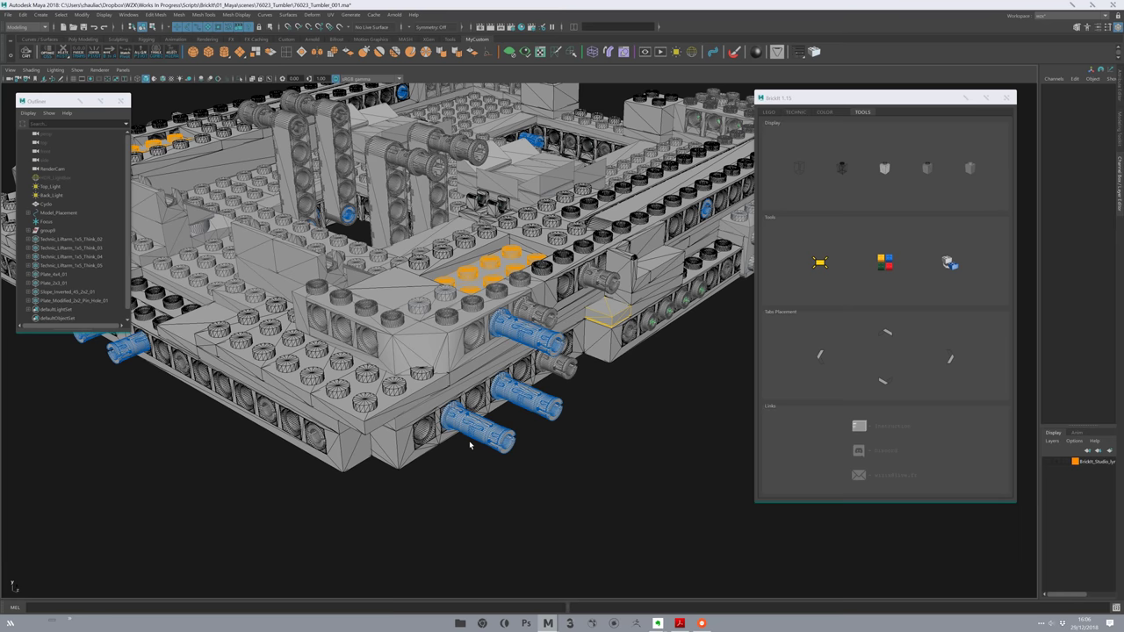
pyautogui.scroll(-2, 470, 445)
pyautogui.scroll(-2, 456, 439)
pyautogui.scroll(-1, 416, 396)
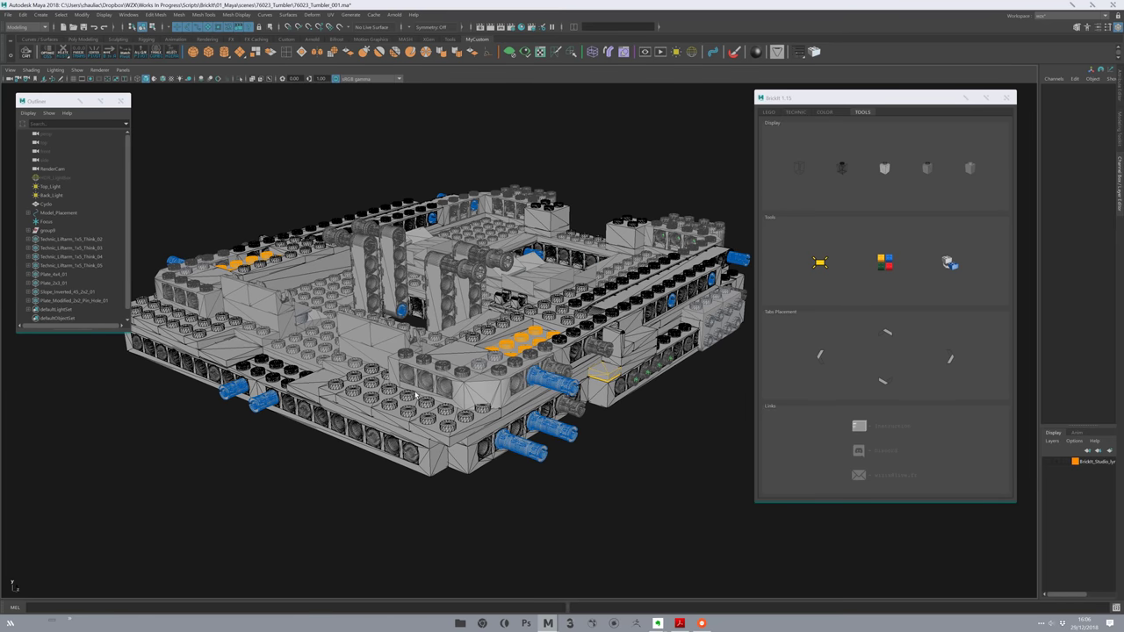
pyautogui.scroll(3, 504, 395)
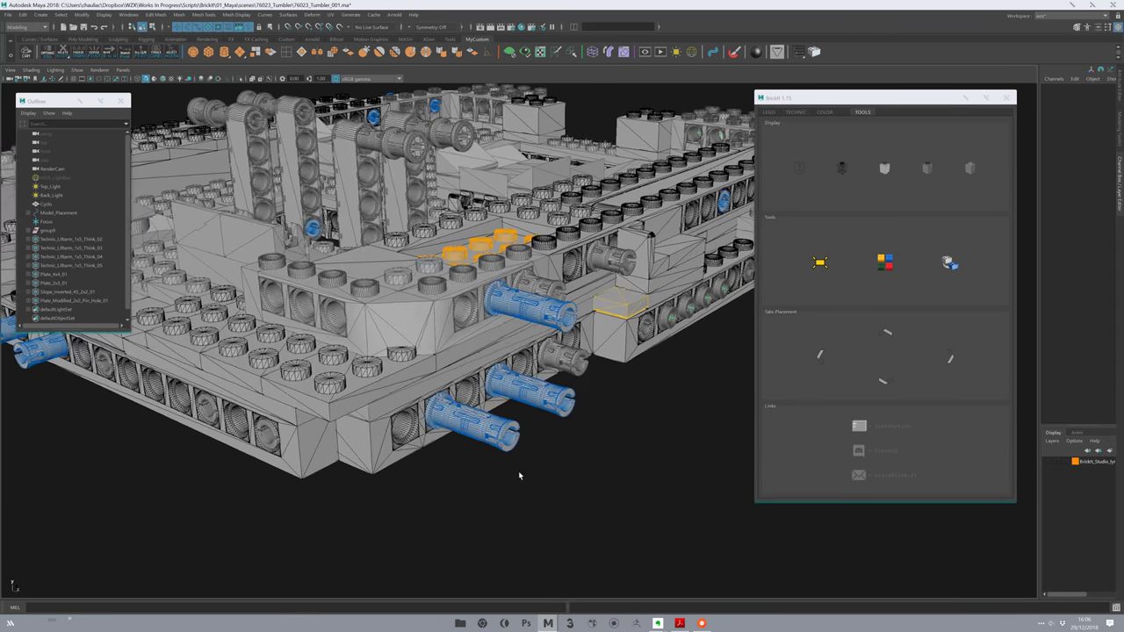
pyautogui.scroll(-4, 431, 427)
pyautogui.scroll(-1, 407, 441)
pyautogui.keyDown('alt'); pyautogui.moveTo(407, 441); pyautogui.dragTo(409, 434); pyautogui.keyUp('alt')
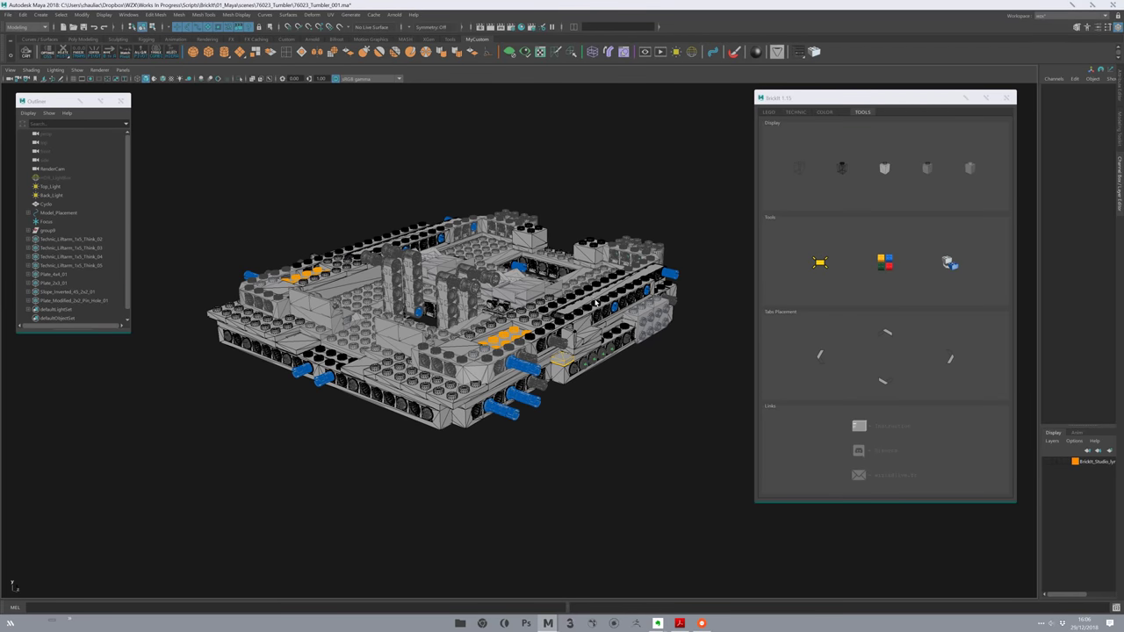
pyautogui.scroll(3, 597, 303)
pyautogui.scroll(2, 597, 302)
pyautogui.keyDown('alt'); pyautogui.moveTo(597, 303); pyautogui.dragTo(434, 307); pyautogui.keyUp('alt')
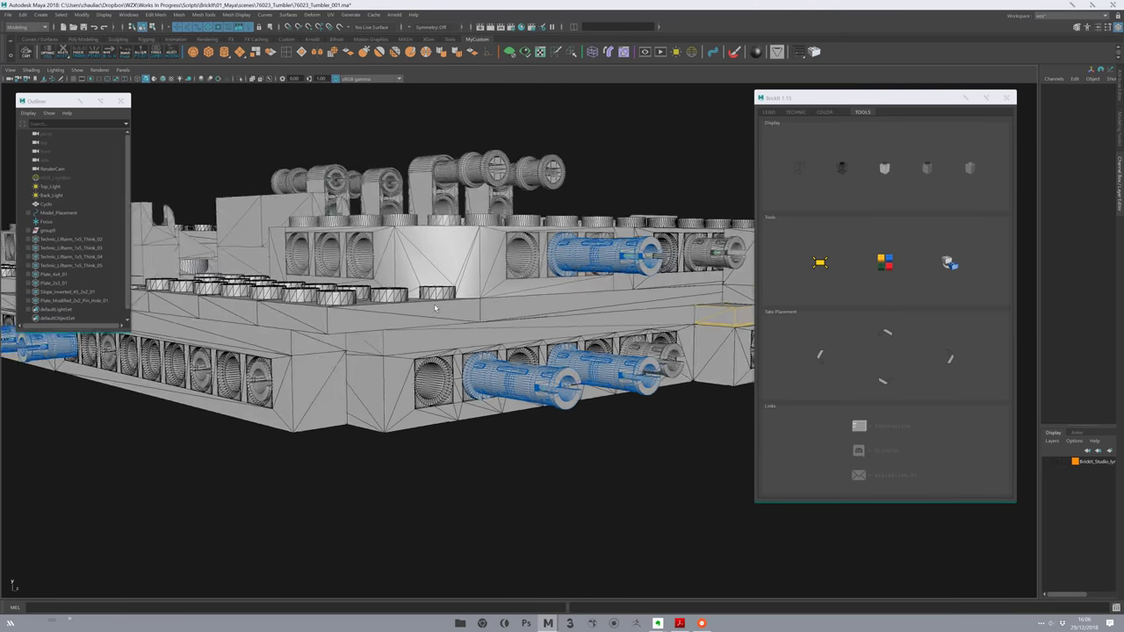
pyautogui.scroll(2, 434, 307)
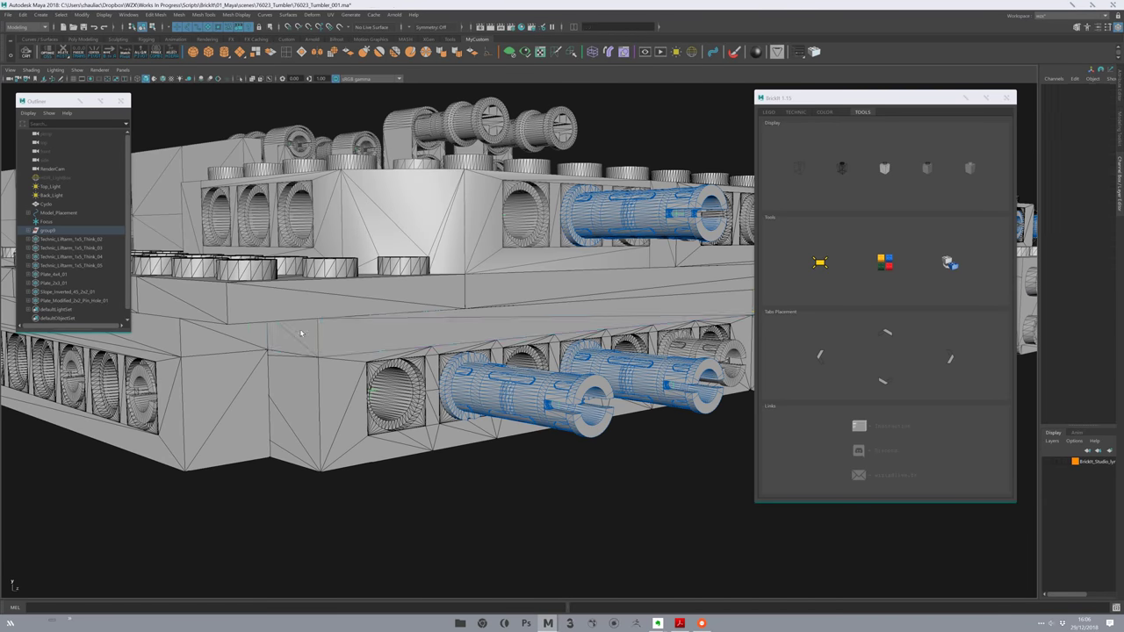
pyautogui.click(439, 320)
pyautogui.moveTo(360, 514)
pyautogui.keyDown('alt'); pyautogui.mouseDown()
pyautogui.moveTo(333, 459)
pyautogui.moveTo(342, 415)
pyautogui.mouseUp(); pyautogui.keyUp('alt')
pyautogui.keyDown('alt'); pyautogui.moveTo(222, 341); pyautogui.dragTo(300, 381); pyautogui.keyUp('alt')
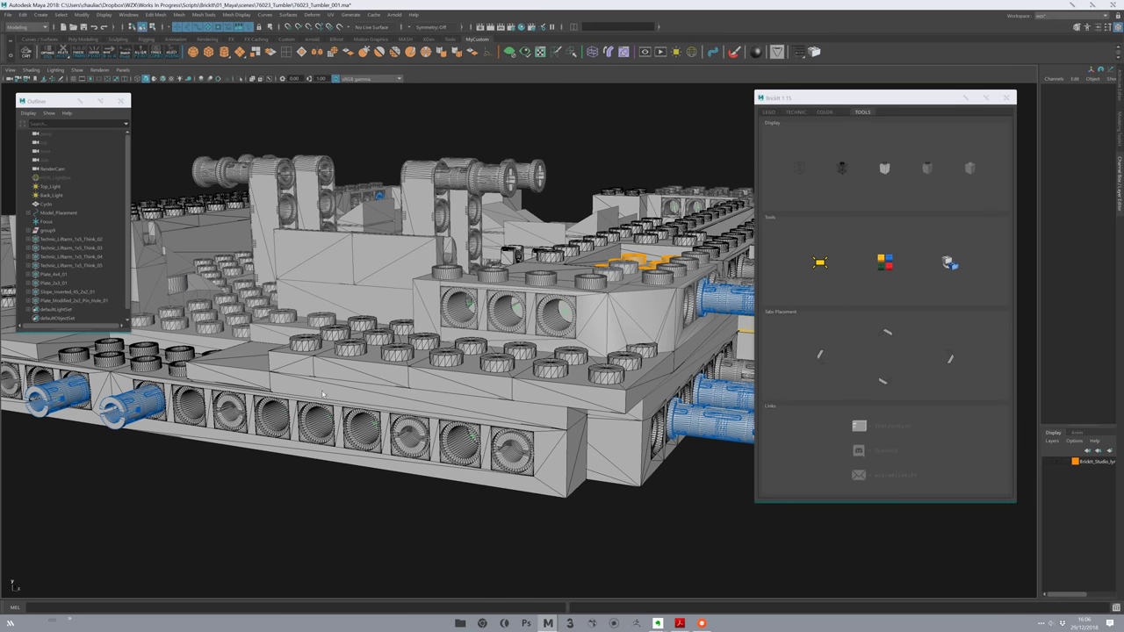
pyautogui.keyDown('alt'); pyautogui.moveTo(389, 413); pyautogui.dragTo(259, 370); pyautogui.keyUp('alt')
pyautogui.click(259, 370)
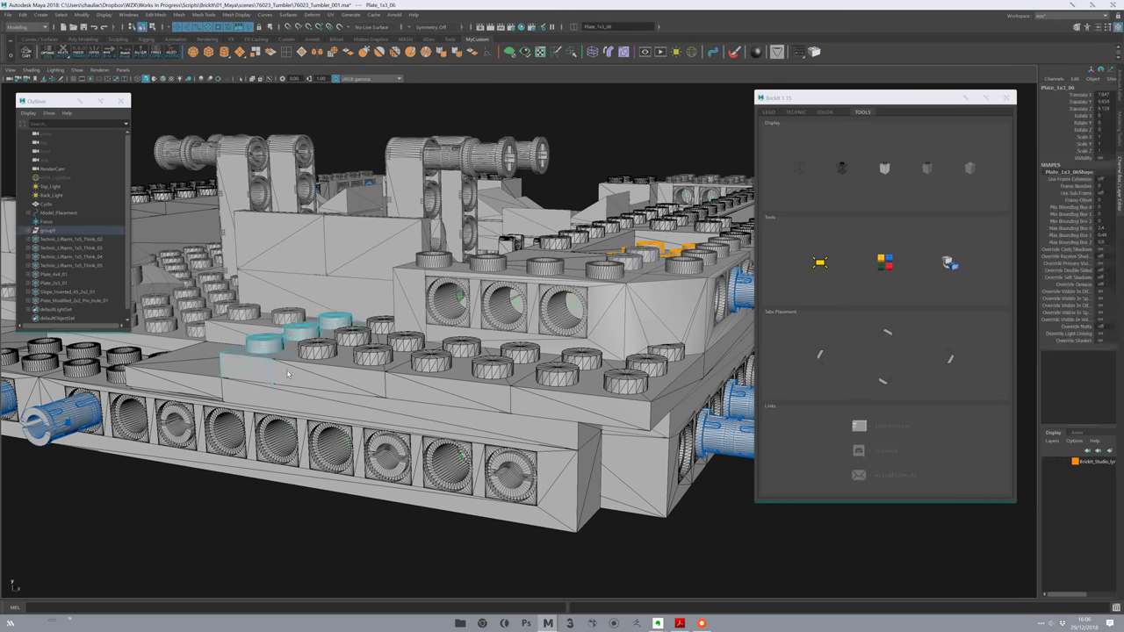
pyautogui.click(402, 389)
pyautogui.scroll(-5, 414, 439)
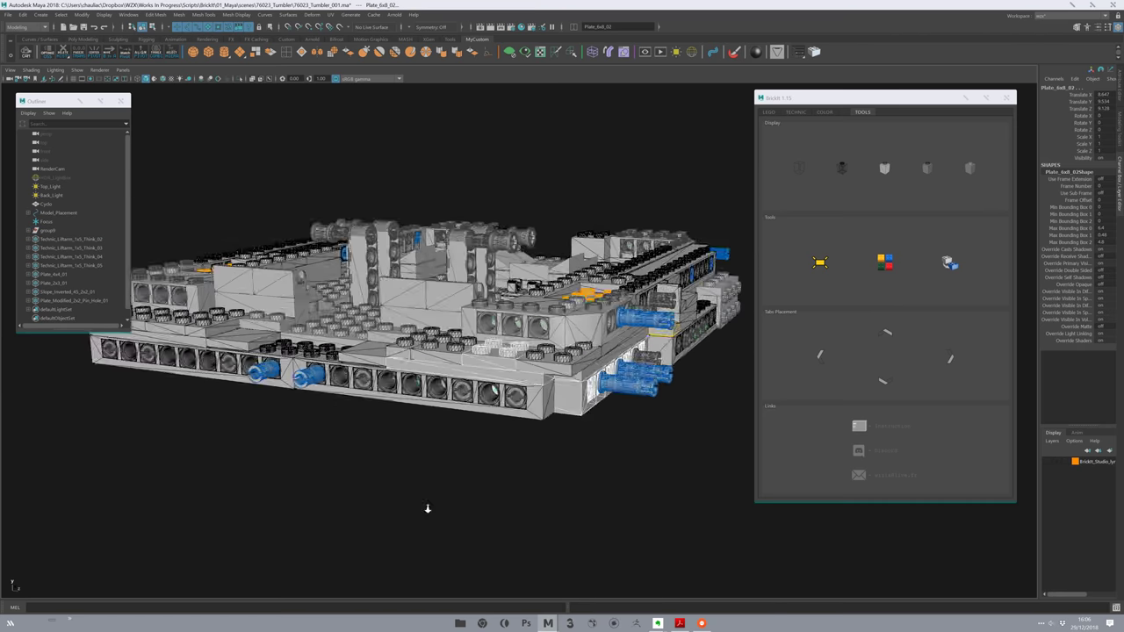
pyautogui.click(414, 439)
pyautogui.moveTo(413, 439)
pyautogui.keyDown('alt'); pyautogui.mouseDown()
pyautogui.moveTo(459, 421)
pyautogui.moveTo(432, 350)
pyautogui.mouseUp(); pyautogui.keyUp('alt')
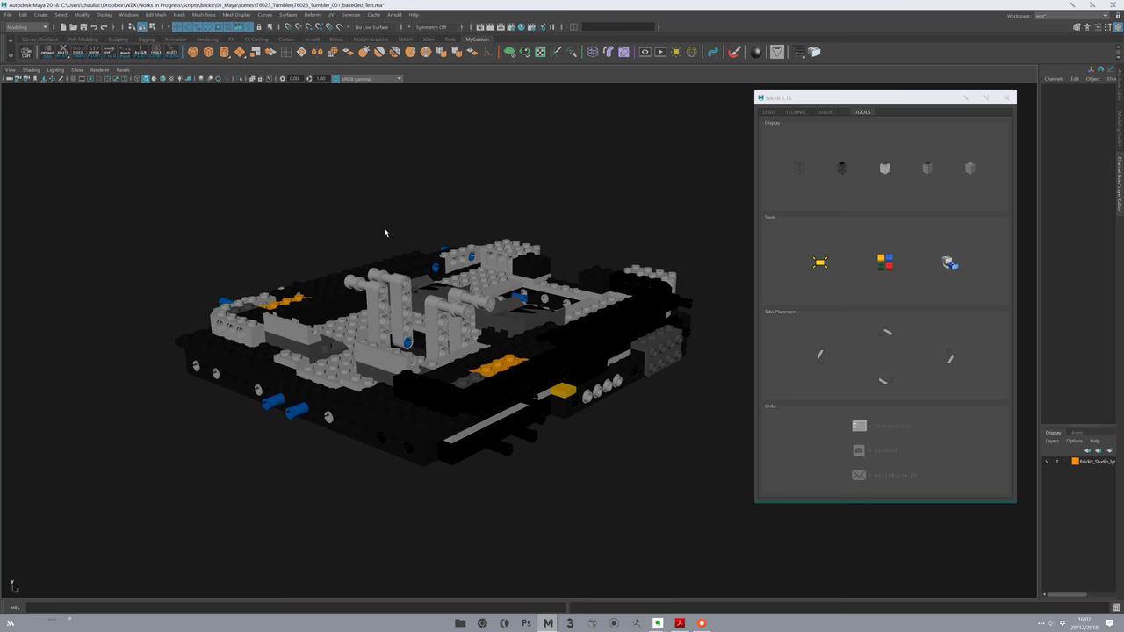
# Orbit, pan and spot-select bricks like the long 1x10 with holes on the baked chassis.
pyautogui.moveTo(409, 251)
pyautogui.keyDown('alt'); pyautogui.mouseDown()
pyautogui.moveTo(665, 305)
pyautogui.moveTo(535, 308)
pyautogui.mouseUp(); pyautogui.keyUp('alt')
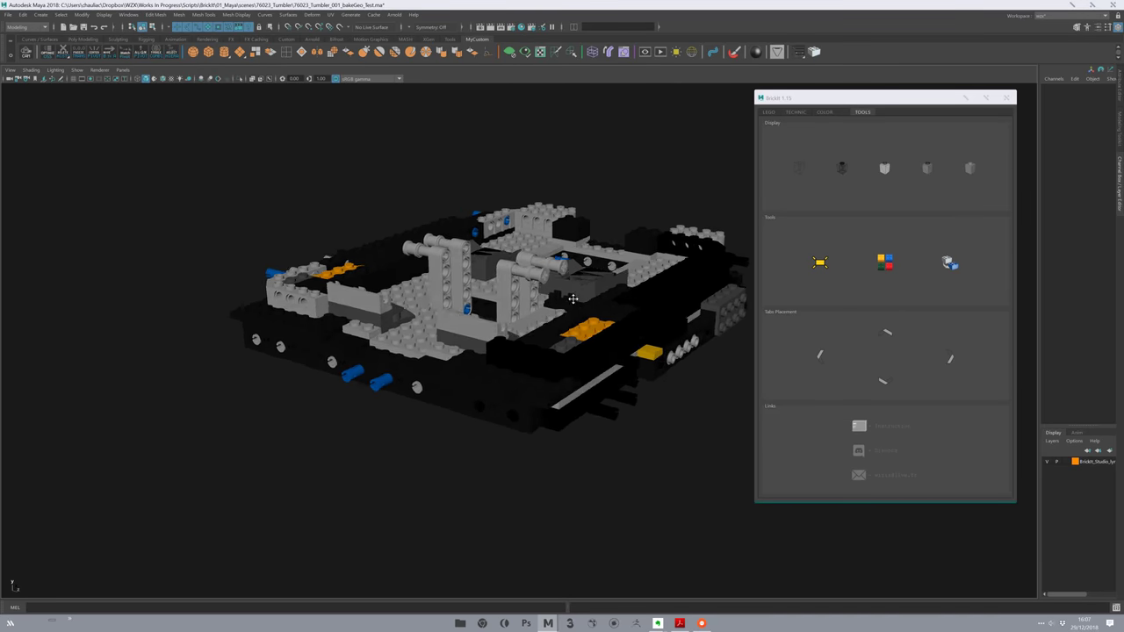
pyautogui.click(369, 416)
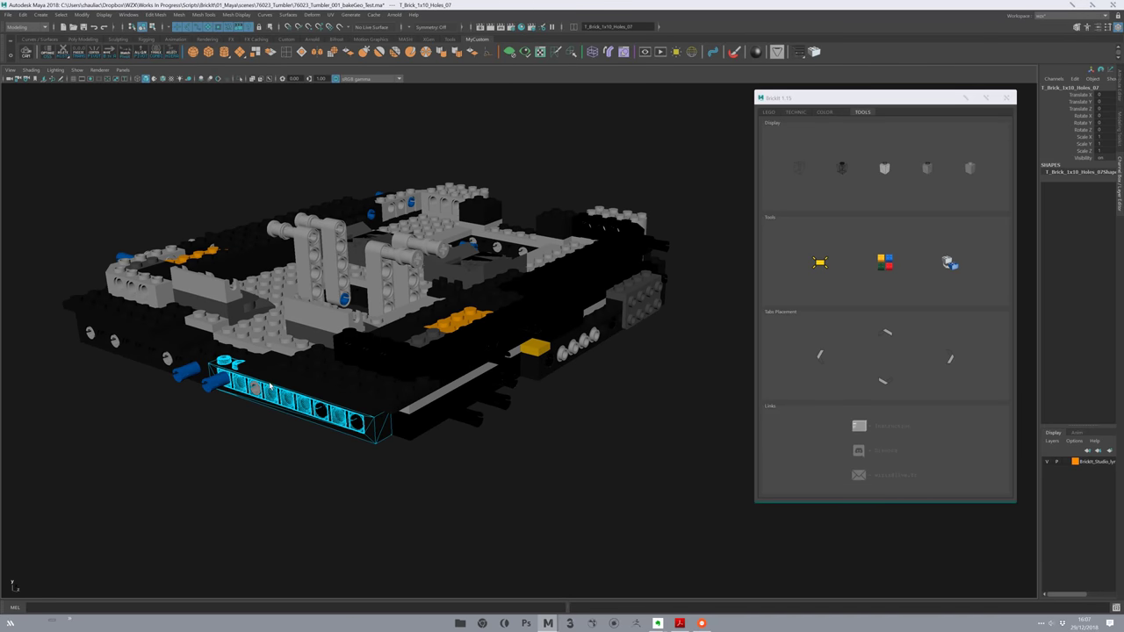
pyautogui.click(203, 448)
pyautogui.moveTo(203, 448)
pyautogui.keyDown('alt'); pyautogui.mouseDown()
pyautogui.moveTo(298, 421)
pyautogui.moveTo(407, 310)
pyautogui.mouseUp(); pyautogui.keyUp('alt')
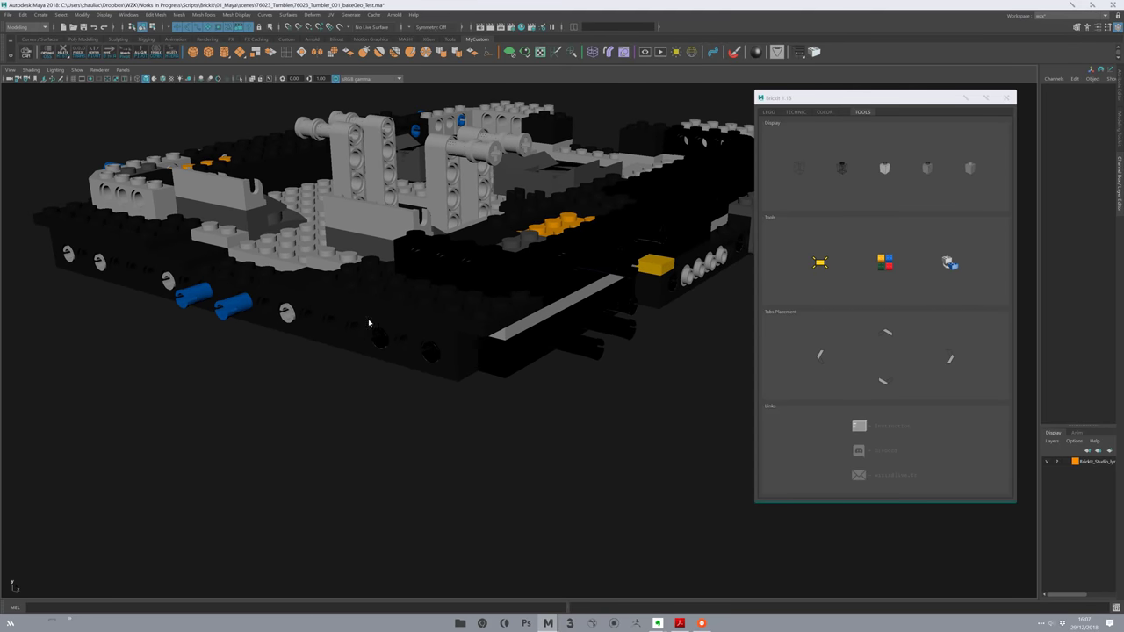
pyautogui.click(365, 310)
pyautogui.click(369, 406)
pyautogui.moveTo(369, 406)
pyautogui.keyDown('alt'); pyautogui.mouseDown()
pyautogui.moveTo(304, 427)
pyautogui.moveTo(402, 266)
pyautogui.mouseUp(); pyautogui.keyUp('alt')
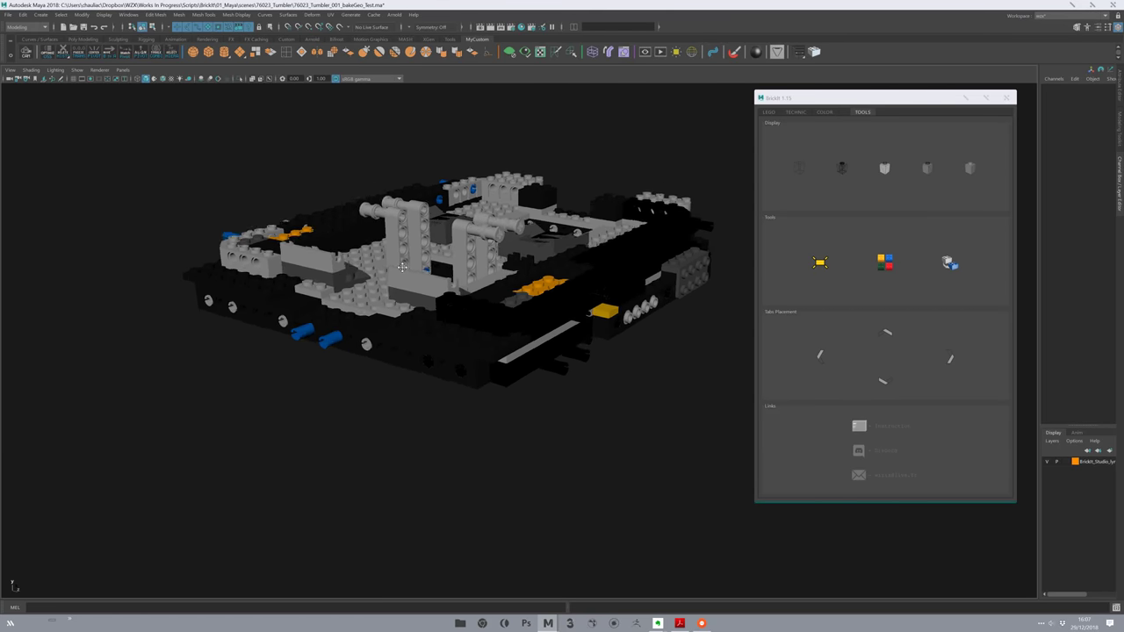
pyautogui.keyDown('alt'); pyautogui.moveTo(402, 267); pyautogui.dragTo(353, 323, button='middle'); pyautogui.keyUp('alt')
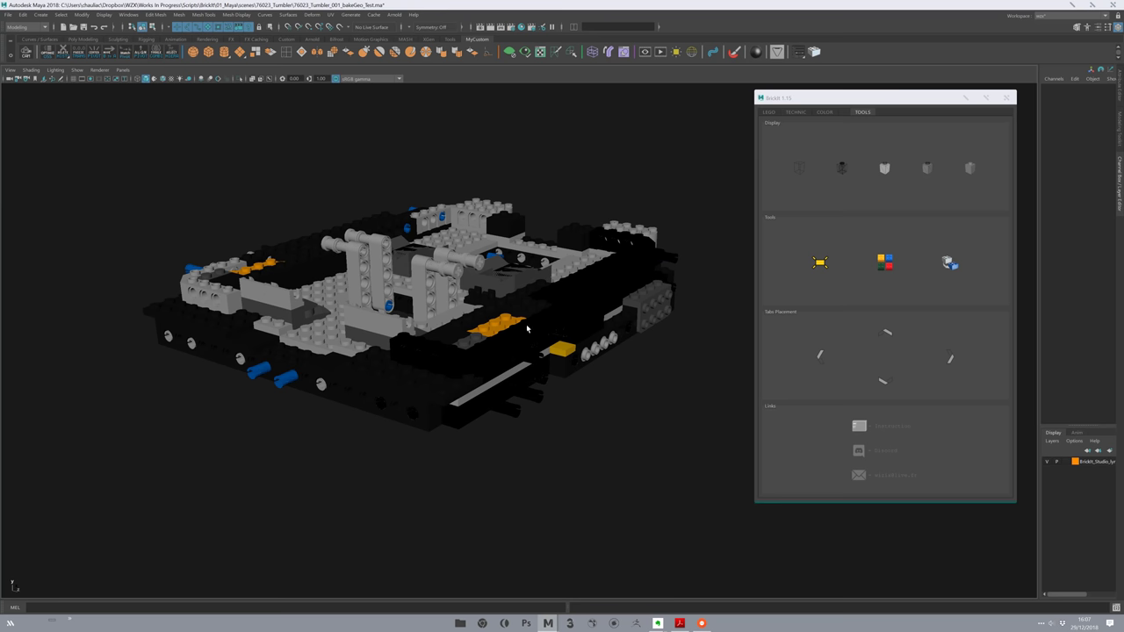
pyautogui.click(164, 78)
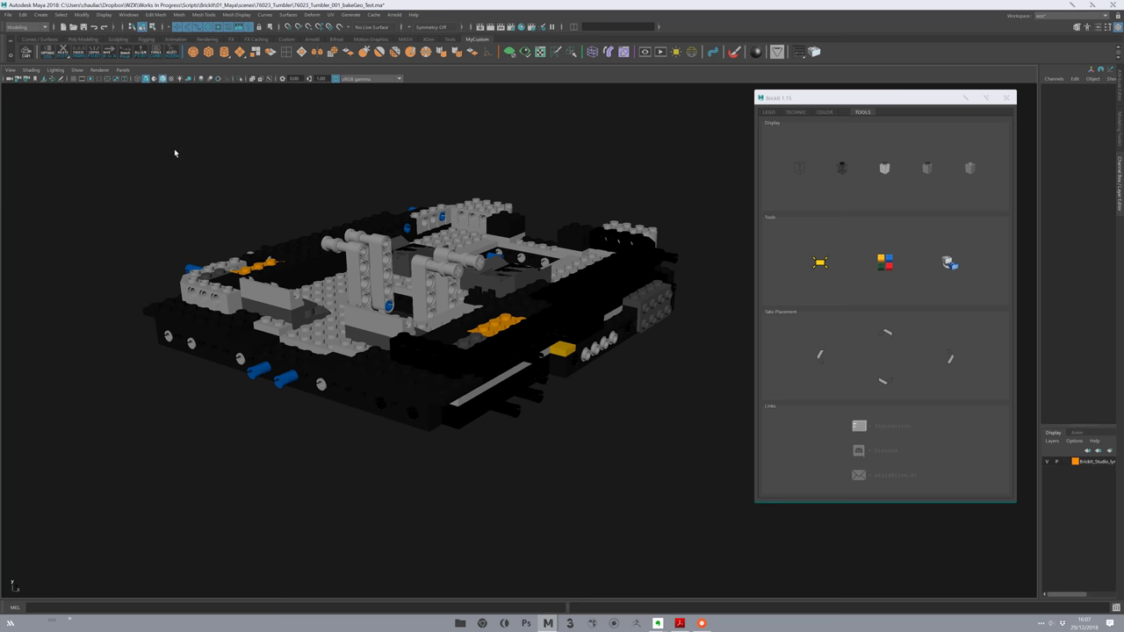
pyautogui.click(153, 78)
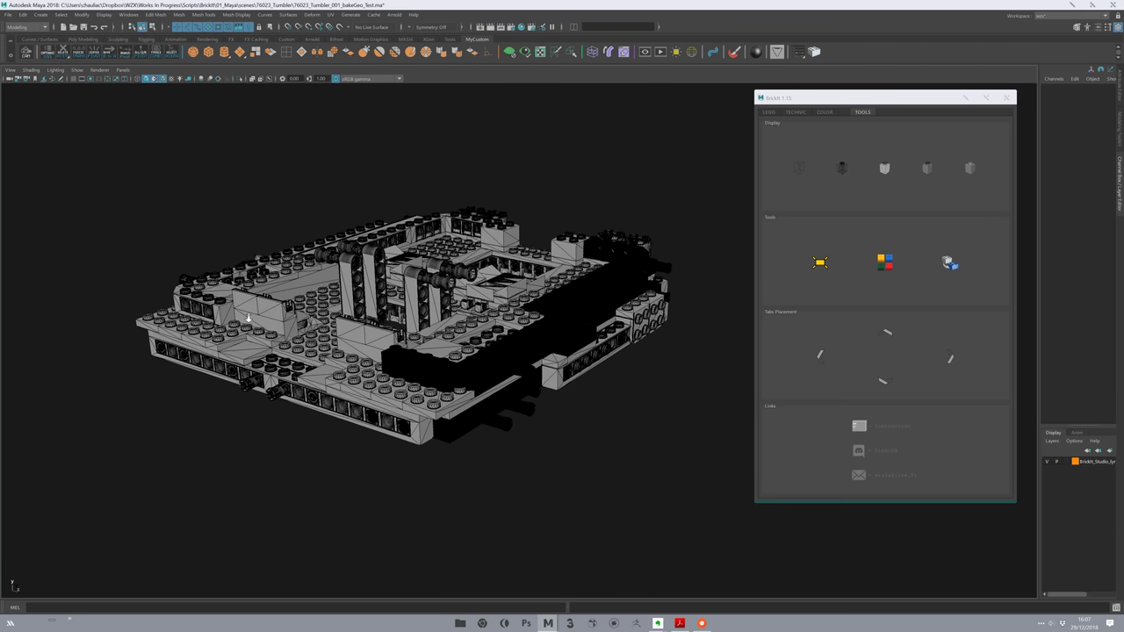
pyautogui.keyDown('alt'); pyautogui.moveTo(248, 318); pyautogui.dragTo(370, 356, button='right'); pyautogui.keyUp('alt')
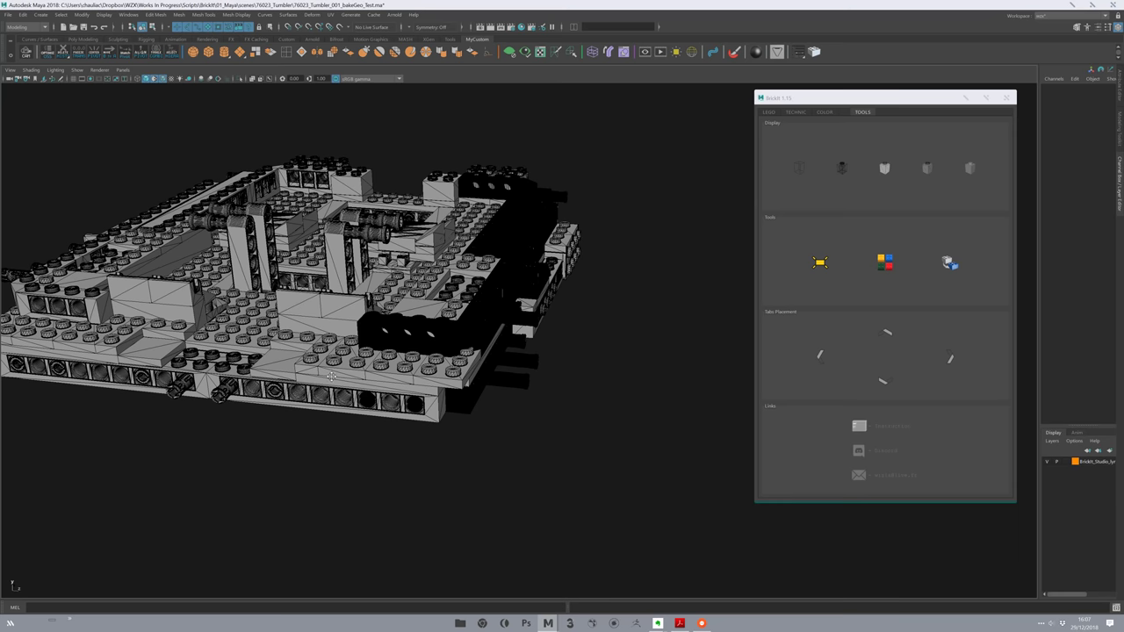
pyautogui.keyDown('alt'); pyautogui.moveTo(306, 246); pyautogui.dragTo(303, 366, button='right'); pyautogui.keyUp('alt')
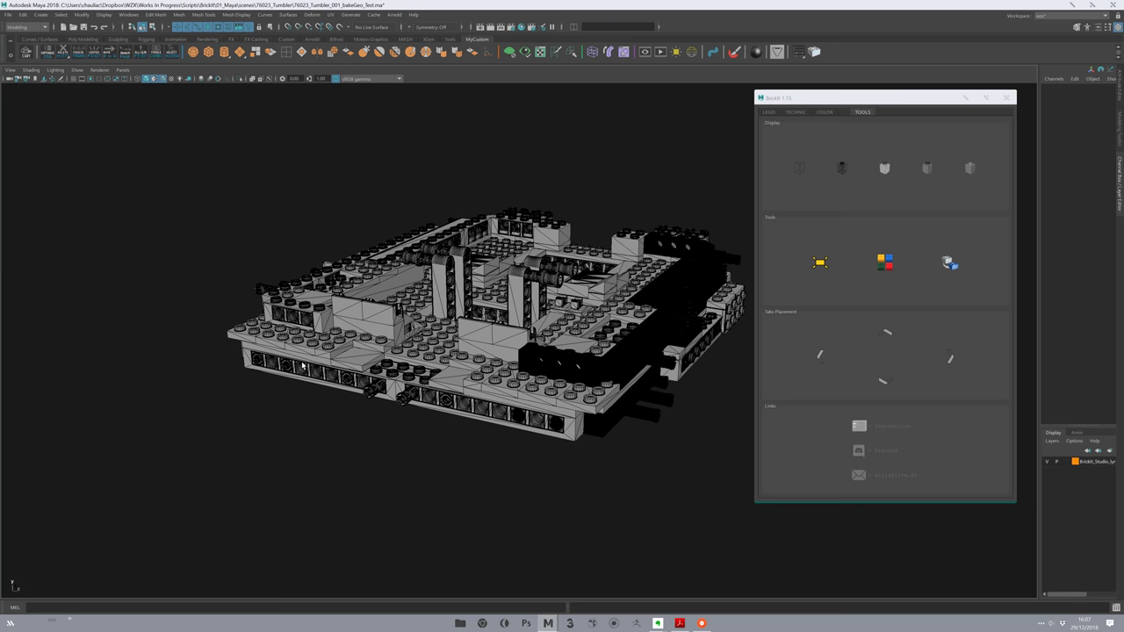
pyautogui.keyDown('alt'); pyautogui.moveTo(295, 210); pyautogui.dragTo(149, 130, button='middle'); pyautogui.keyUp('alt')
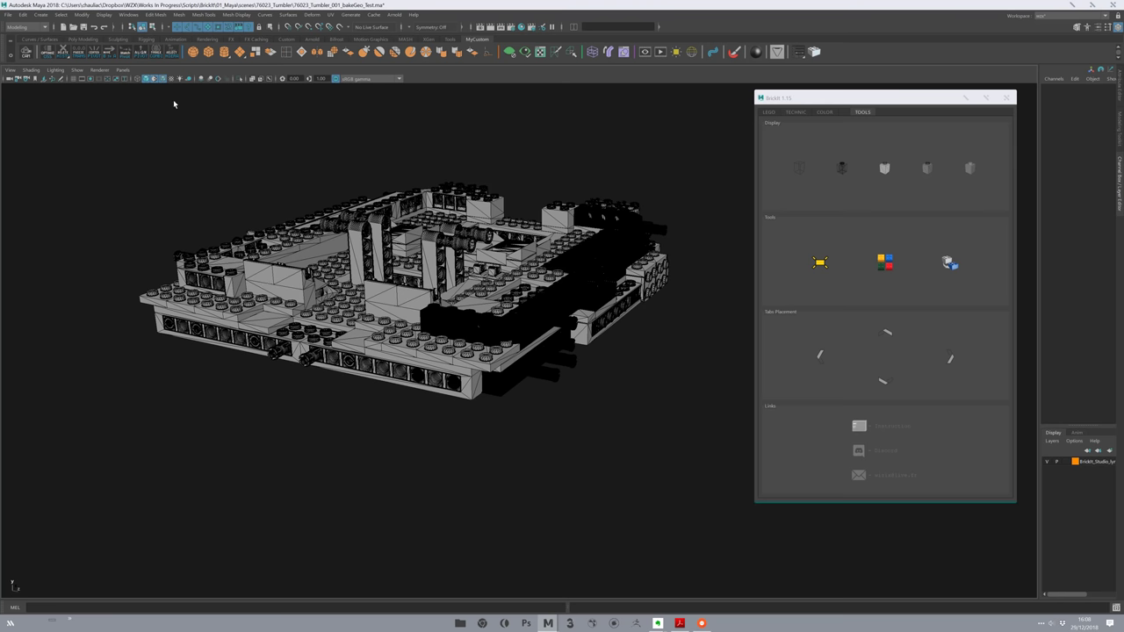
pyautogui.click(153, 80)
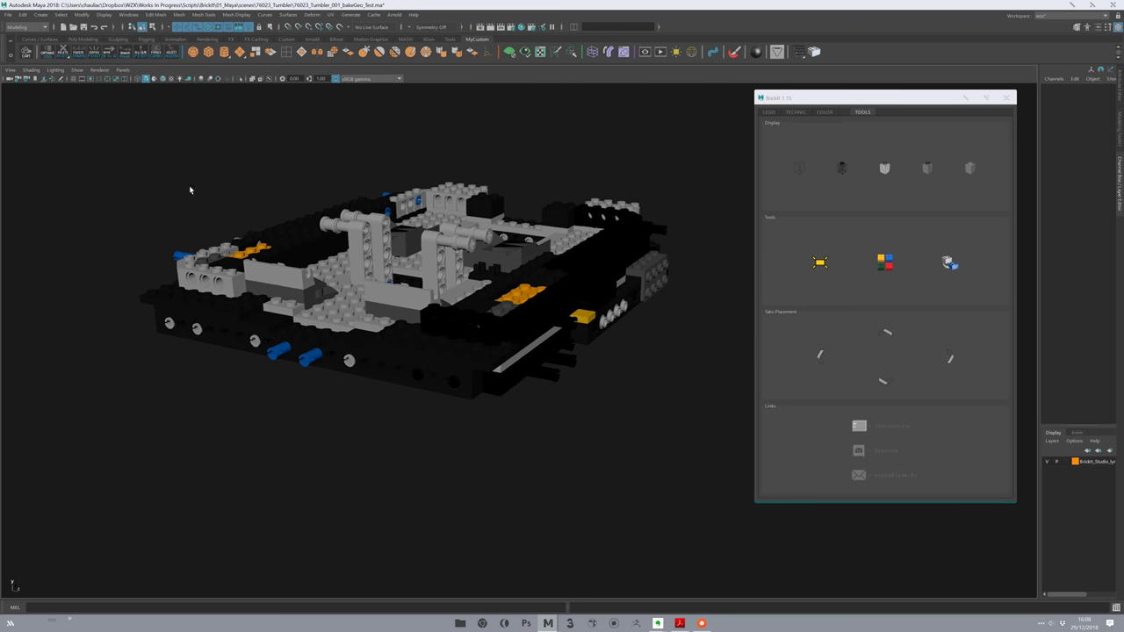
pyautogui.moveTo(188, 188)
pyautogui.keyDown('alt'); pyautogui.mouseDown()
pyautogui.moveTo(198, 172)
pyautogui.moveTo(448, 358)
pyautogui.moveTo(397, 342)
pyautogui.mouseUp(); pyautogui.keyUp('alt')
pyautogui.keyDown('alt'); pyautogui.moveTo(397, 342); pyautogui.dragTo(461, 355, button='right'); pyautogui.keyUp('alt')
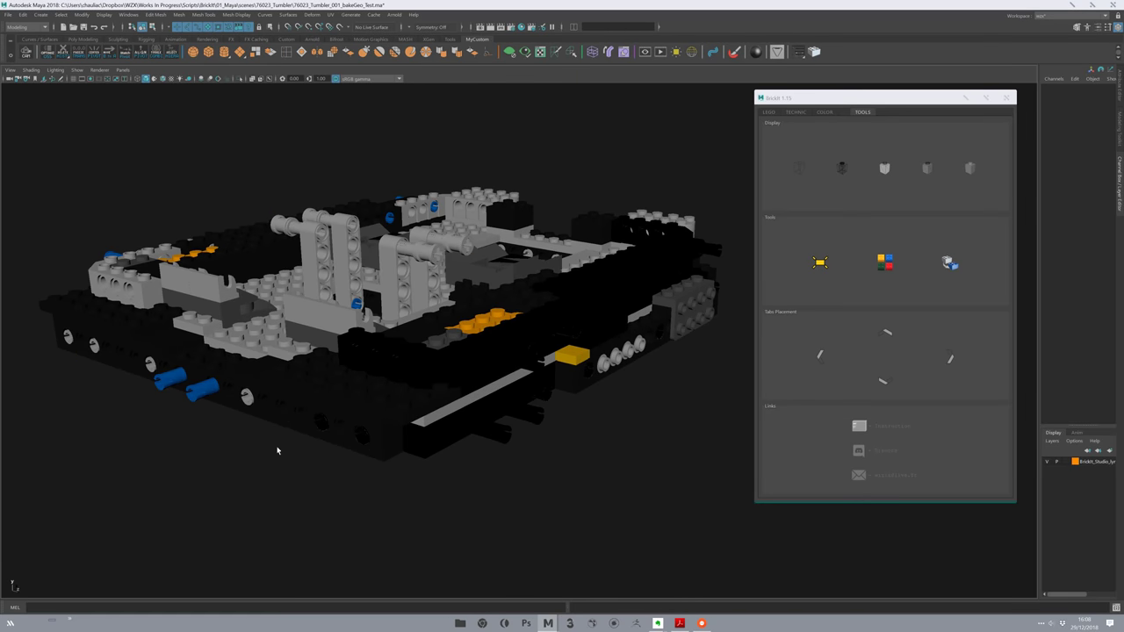
pyautogui.moveTo(420, 309)
pyautogui.keyDown('alt'); pyautogui.mouseDown()
pyautogui.moveTo(404, 376)
pyautogui.moveTo(355, 405)
pyautogui.mouseUp(); pyautogui.keyUp('alt')
pyautogui.hotkey('shift', 'o')
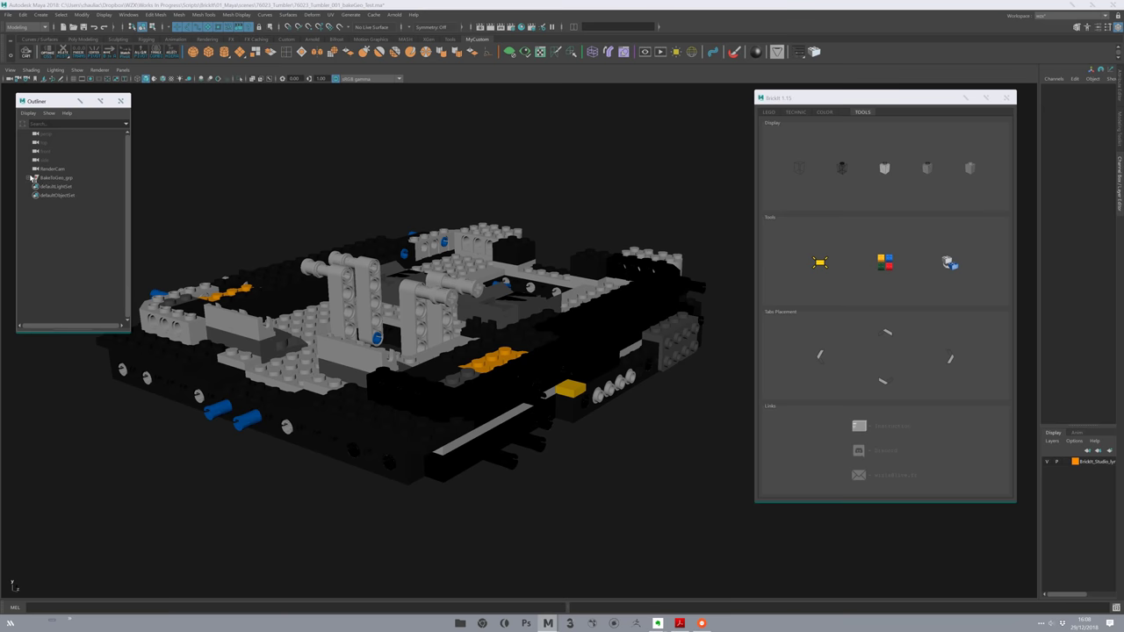
pyautogui.click(31, 178)
pyautogui.click(70, 187)
pyautogui.click(72, 213)
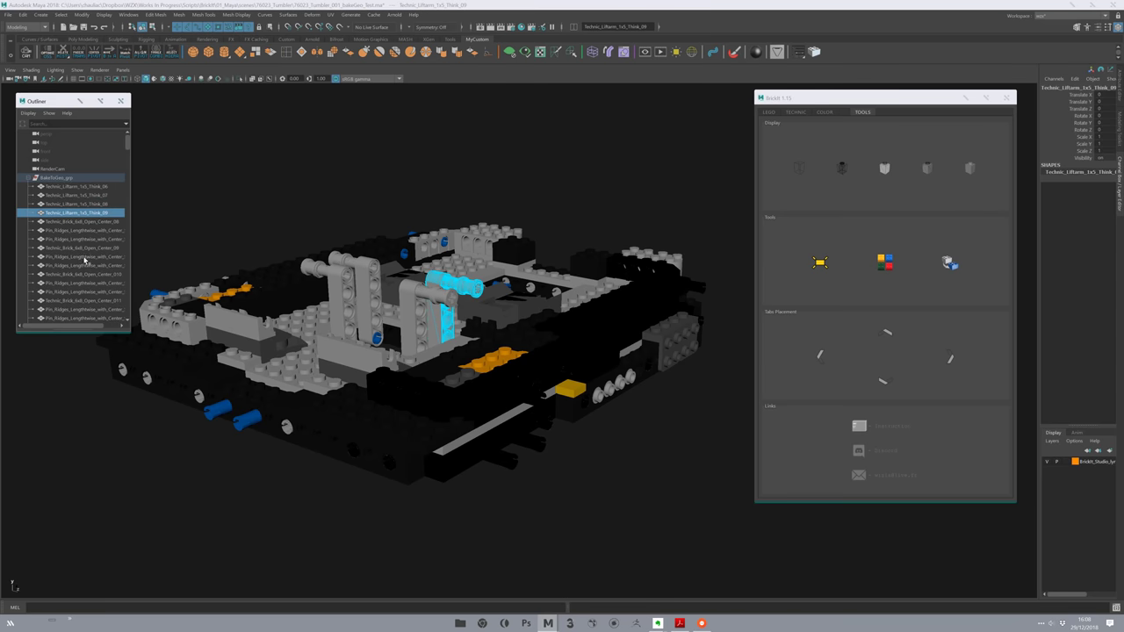
pyautogui.click(77, 257)
pyautogui.click(92, 283)
pyautogui.click(85, 291)
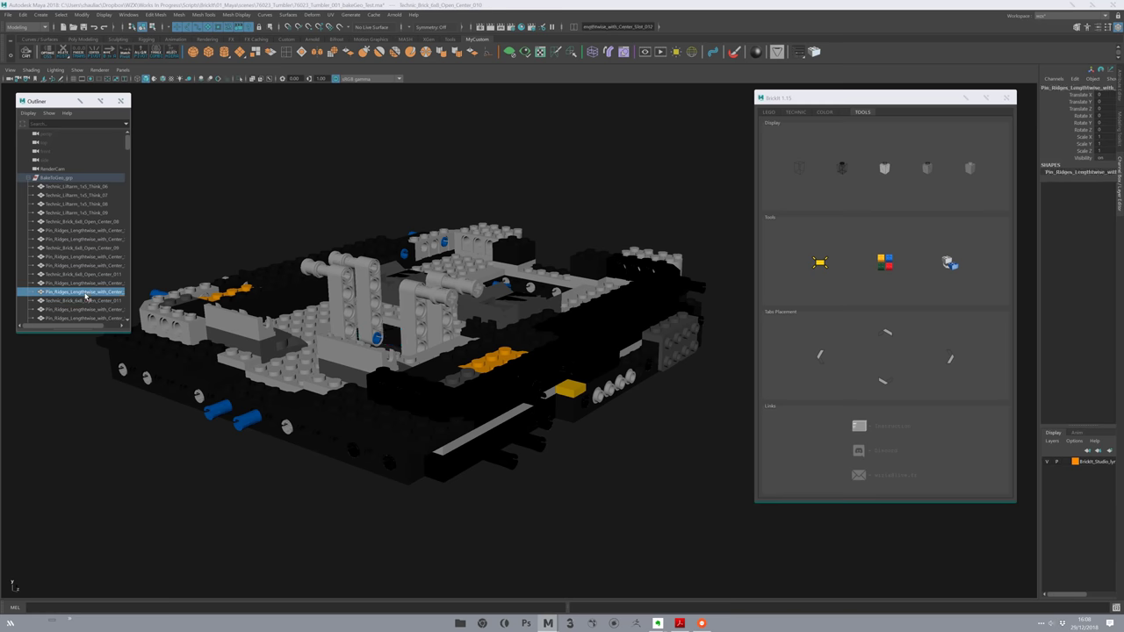
pyautogui.click(92, 256)
pyautogui.click(86, 292)
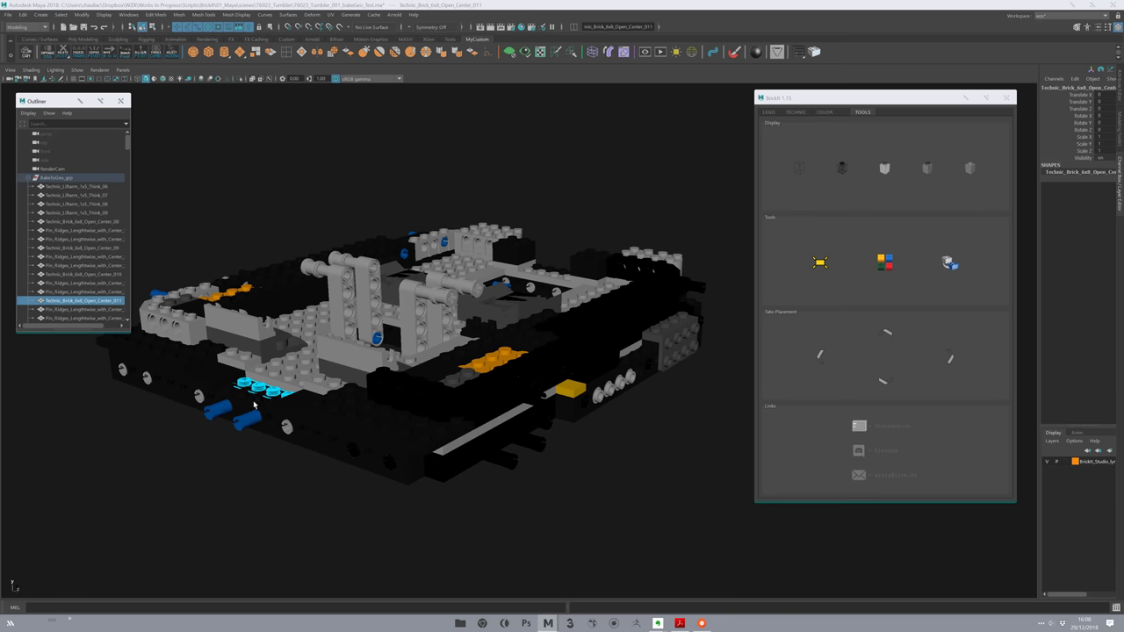
pyautogui.press('a')
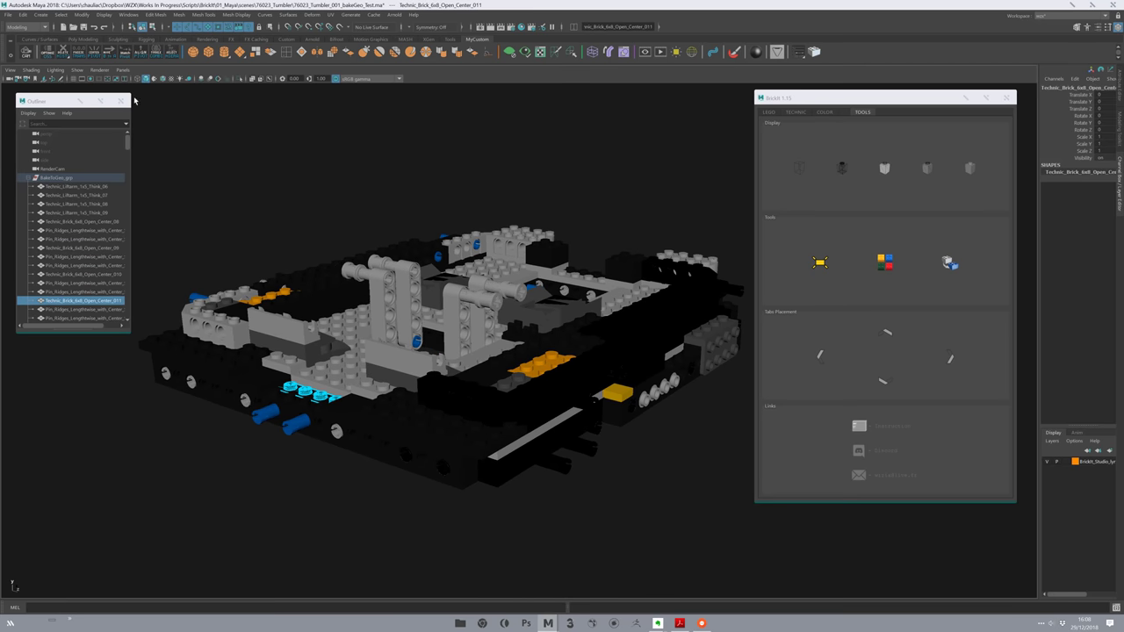
pyautogui.click(122, 101)
pyautogui.click(268, 233)
pyautogui.moveTo(545, 227)
pyautogui.keyDown('alt'); pyautogui.mouseDown()
pyautogui.moveTo(494, 252)
pyautogui.moveTo(466, 291)
pyautogui.mouseUp(); pyautogui.keyUp('alt')
pyautogui.moveTo(434, 210)
pyautogui.keyDown('alt'); pyautogui.mouseDown()
pyautogui.moveTo(466, 208)
pyautogui.moveTo(292, 128)
pyautogui.mouseUp(); pyautogui.keyUp('alt')
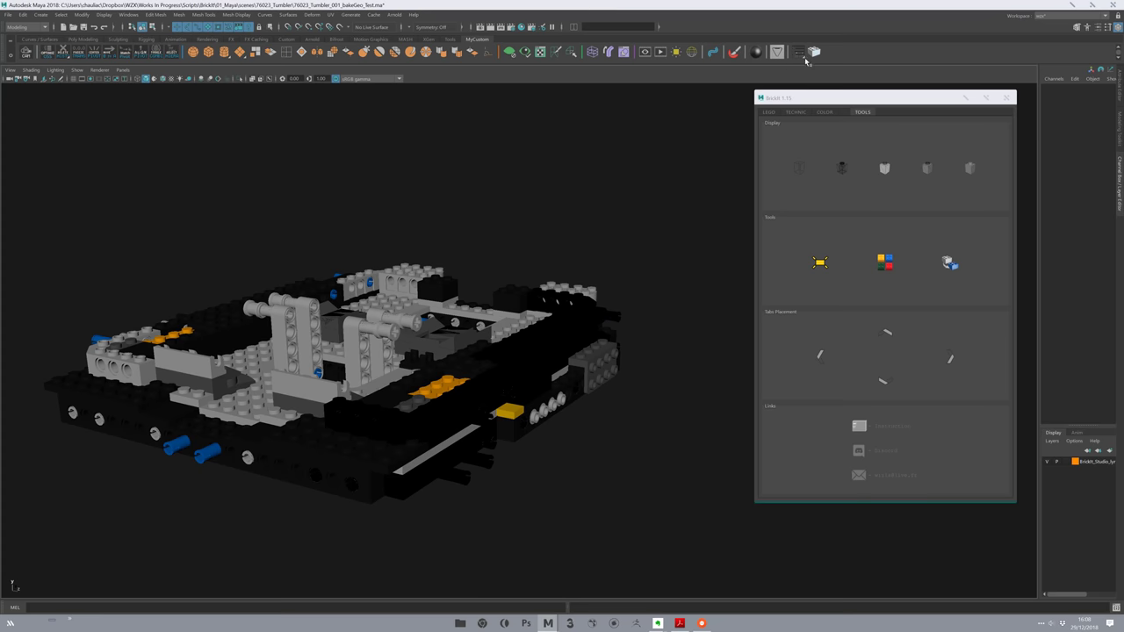
# Close the ShadeIt shader library and toggle viewport lighting to brighten the brick model.
pyautogui.click(756, 51)
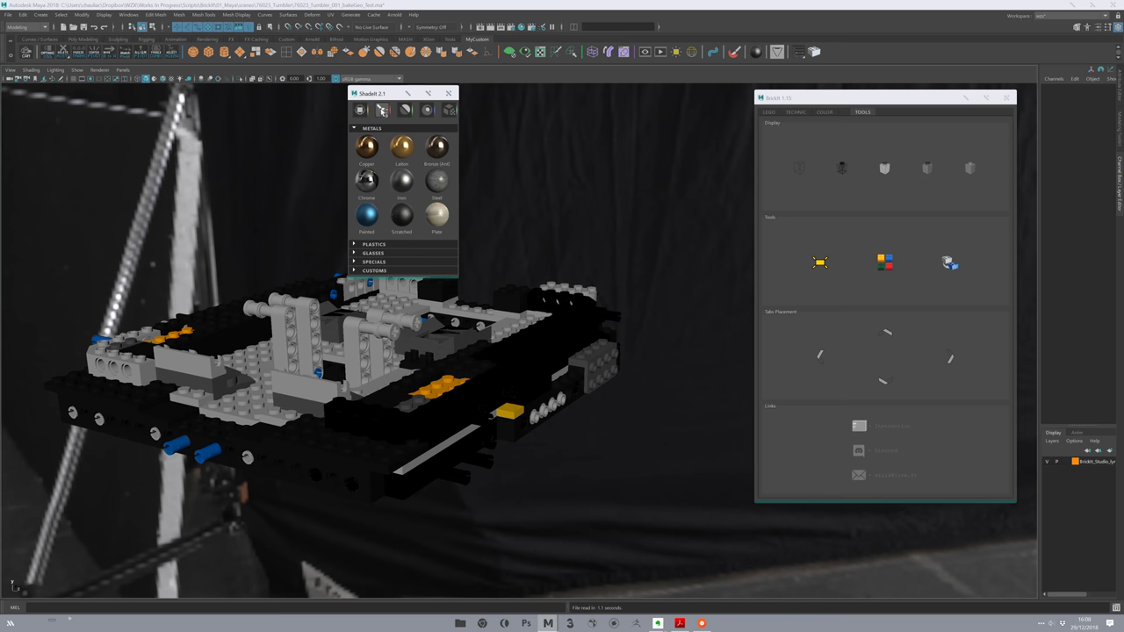
pyautogui.click(382, 112)
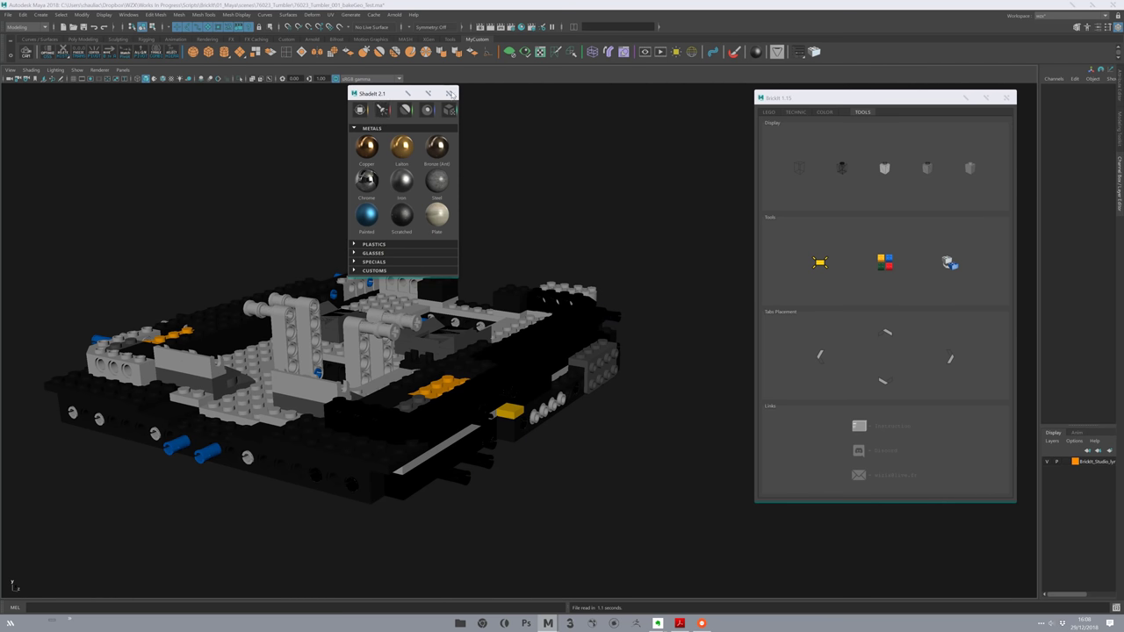
pyautogui.click(449, 94)
pyautogui.click(181, 78)
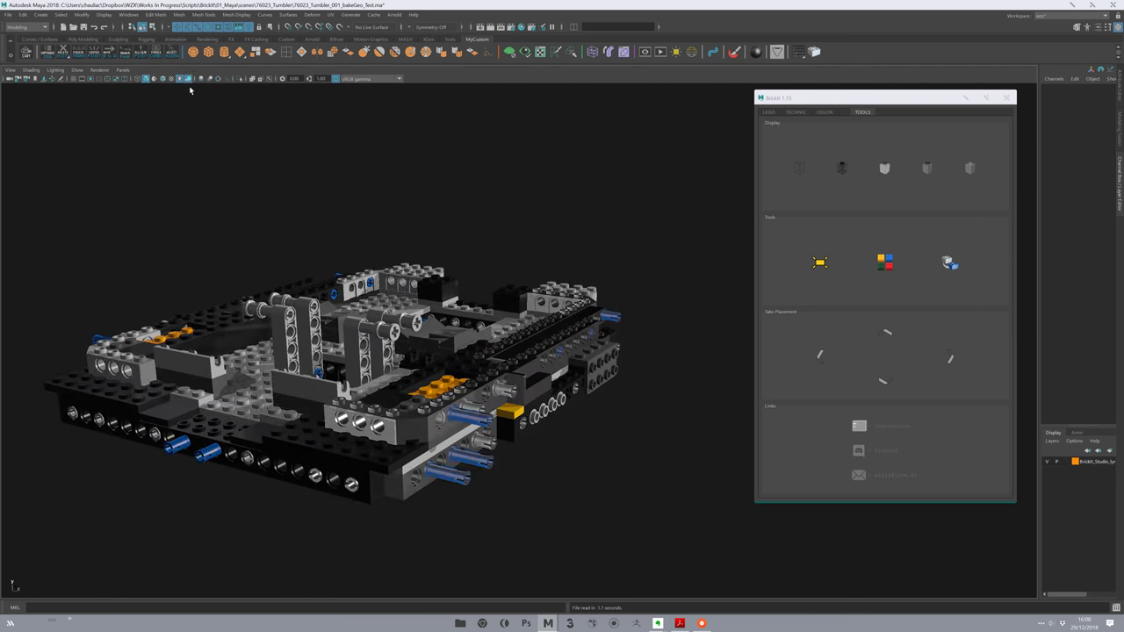
pyautogui.moveTo(208, 217)
pyautogui.keyDown('alt'); pyautogui.mouseDown()
pyautogui.moveTo(381, 224)
pyautogui.moveTo(272, 185)
pyautogui.mouseUp(); pyautogui.keyUp('alt')
# In the Outliner, select the HDR_1_Studio dome light and rotate it from Y 225 to 195.
pyautogui.hotkey('shift', 'o')
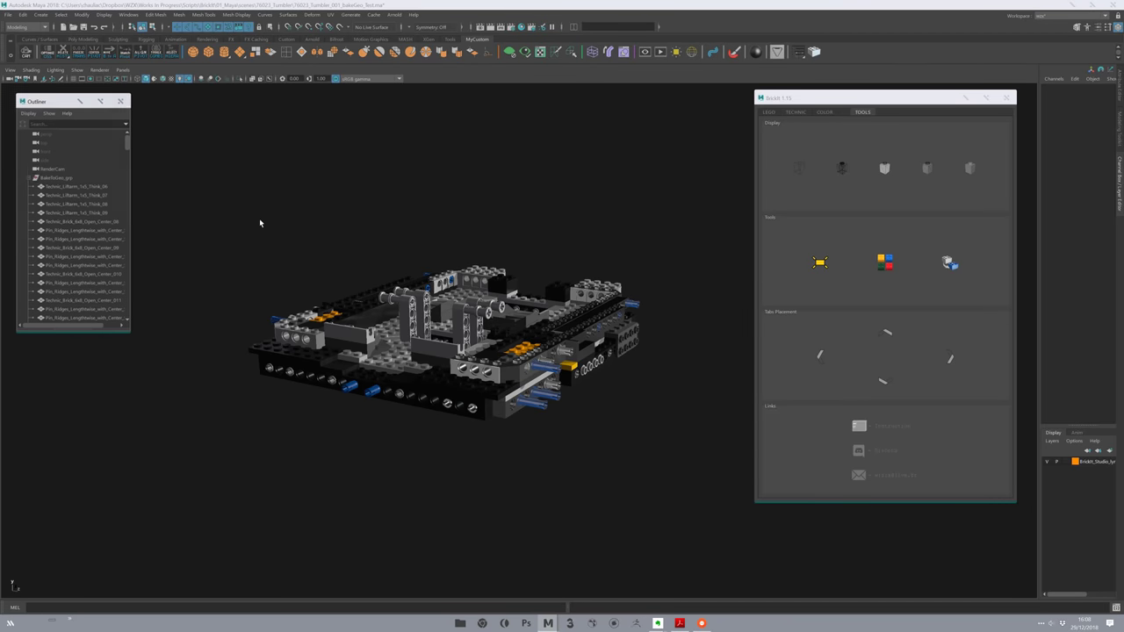
pyautogui.click(62, 178)
pyautogui.click(55, 186)
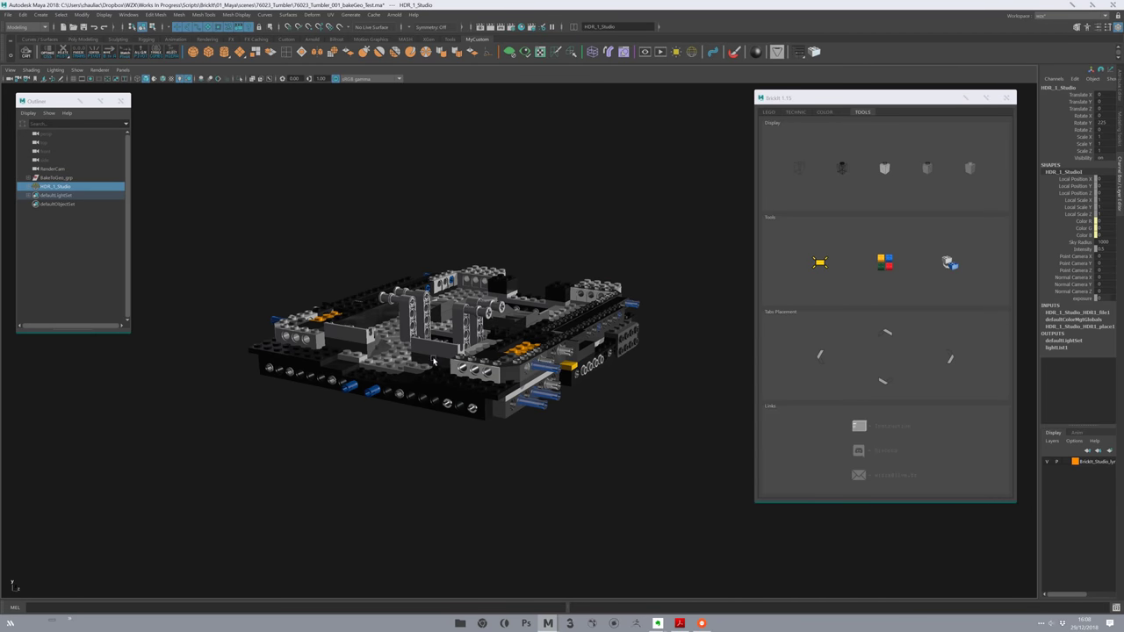
pyautogui.keyDown('alt'); pyautogui.moveTo(434, 361); pyautogui.dragTo(455, 461); pyautogui.keyUp('alt')
pyautogui.keyDown('alt'); pyautogui.moveTo(455, 461); pyautogui.dragTo(333, 426, button='right'); pyautogui.keyUp('alt')
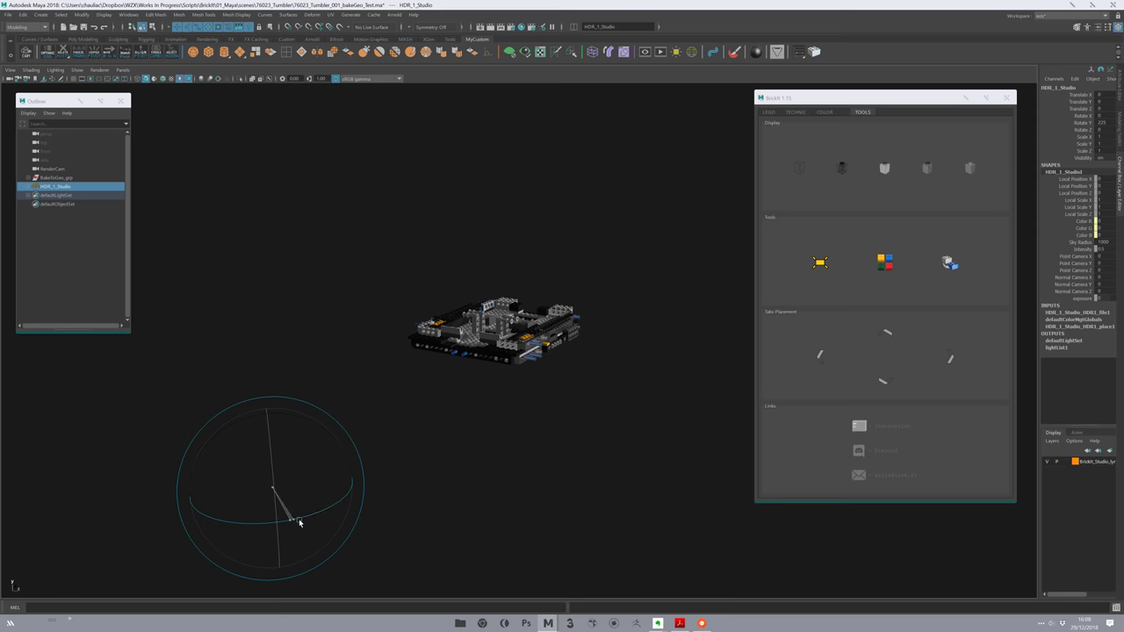
pyautogui.moveTo(318, 519)
pyautogui.mouseDown()
pyautogui.moveTo(270, 531)
pyautogui.moveTo(343, 515)
pyautogui.moveTo(303, 518)
pyautogui.mouseUp()
# Deselect the dome light and orbit and zoom around the baked brick model.
pyautogui.click(401, 401)
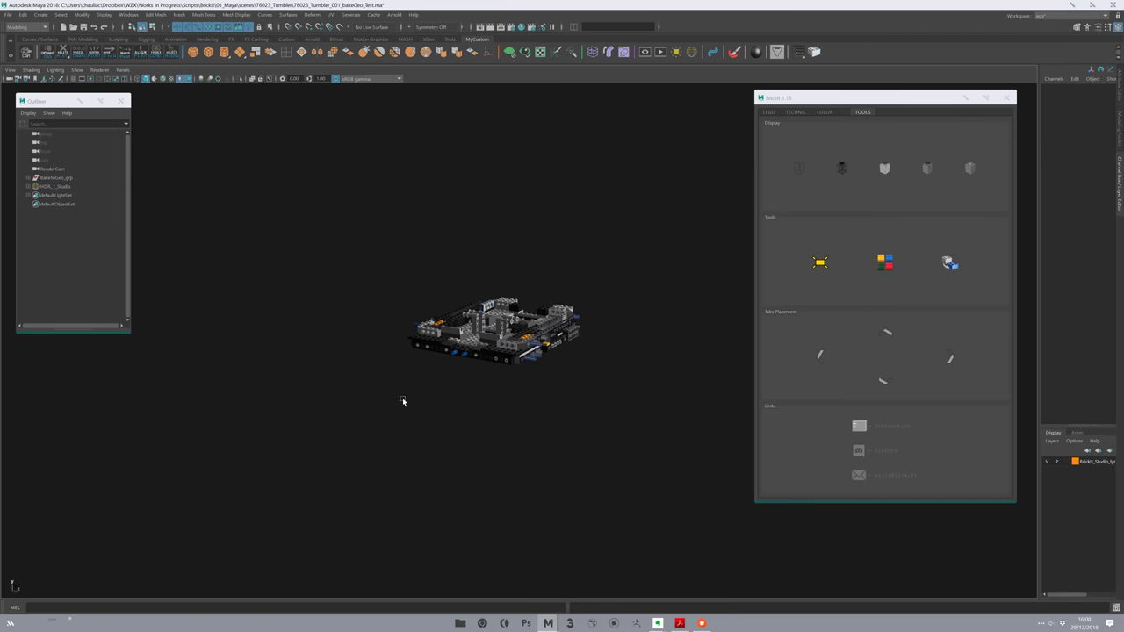
pyautogui.keyDown('alt'); pyautogui.moveTo(401, 401); pyautogui.dragTo(314, 351); pyautogui.keyUp('alt')
pyautogui.scroll(5, 325, 344)
pyautogui.scroll(3, 331, 342)
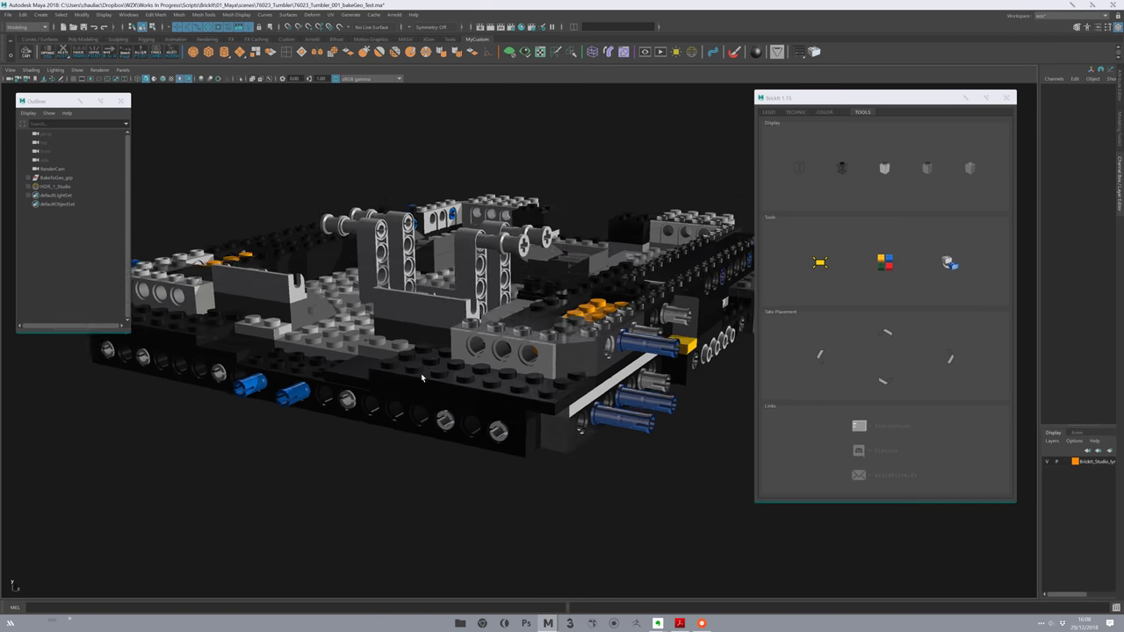
pyautogui.moveTo(303, 351)
pyautogui.keyDown('alt'); pyautogui.mouseDown()
pyautogui.moveTo(351, 489)
pyautogui.moveTo(410, 175)
pyautogui.moveTo(173, 176)
pyautogui.moveTo(402, 155)
pyautogui.mouseUp(); pyautogui.keyUp('alt')
pyautogui.scroll(-5, 410, 174)
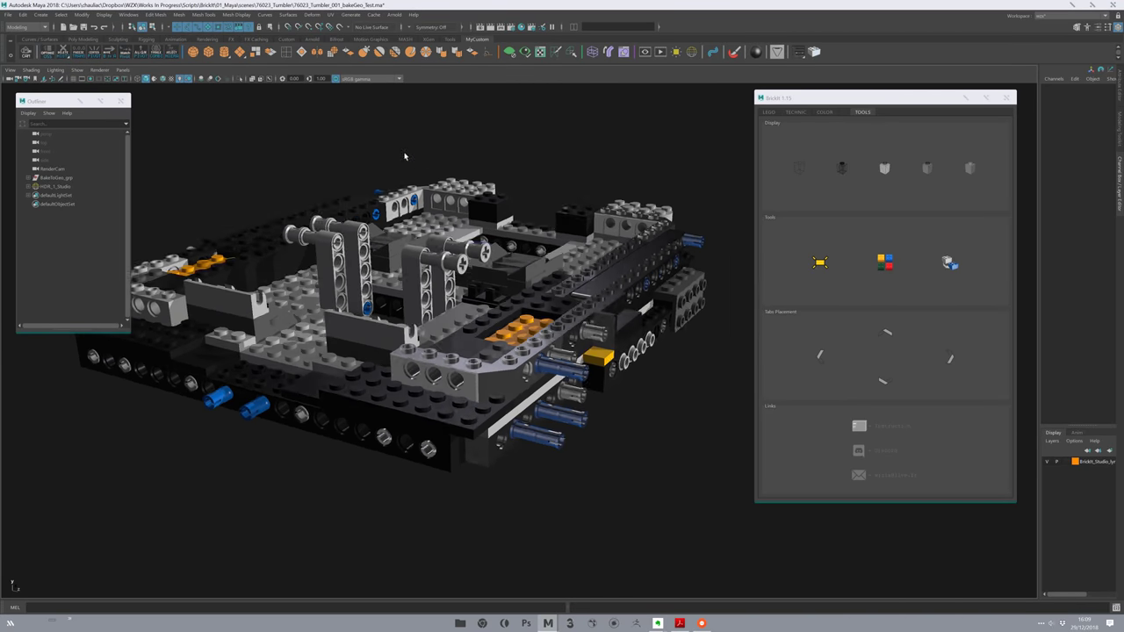
pyautogui.scroll(3, 401, 156)
pyautogui.scroll(-5, 335, 530)
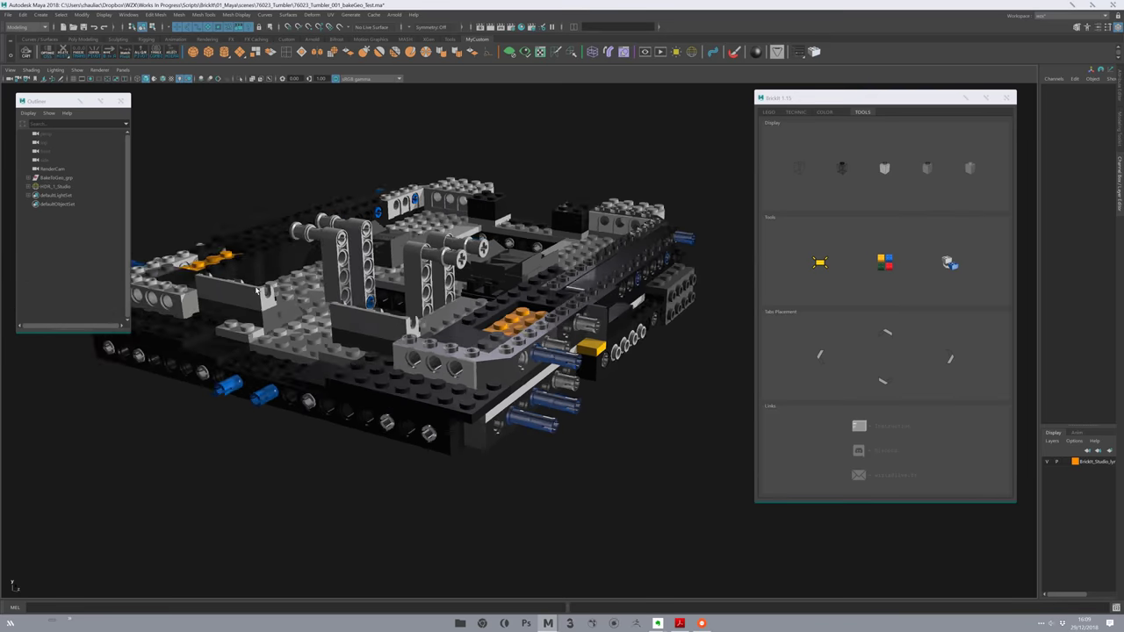
# Tilt to a side-on close-up and select a Technic brick and pin to show its wireframe.
pyautogui.keyDown('alt'); pyautogui.moveTo(335, 529); pyautogui.dragTo(335, 401); pyautogui.keyUp('alt')
pyautogui.scroll(3, 337, 401)
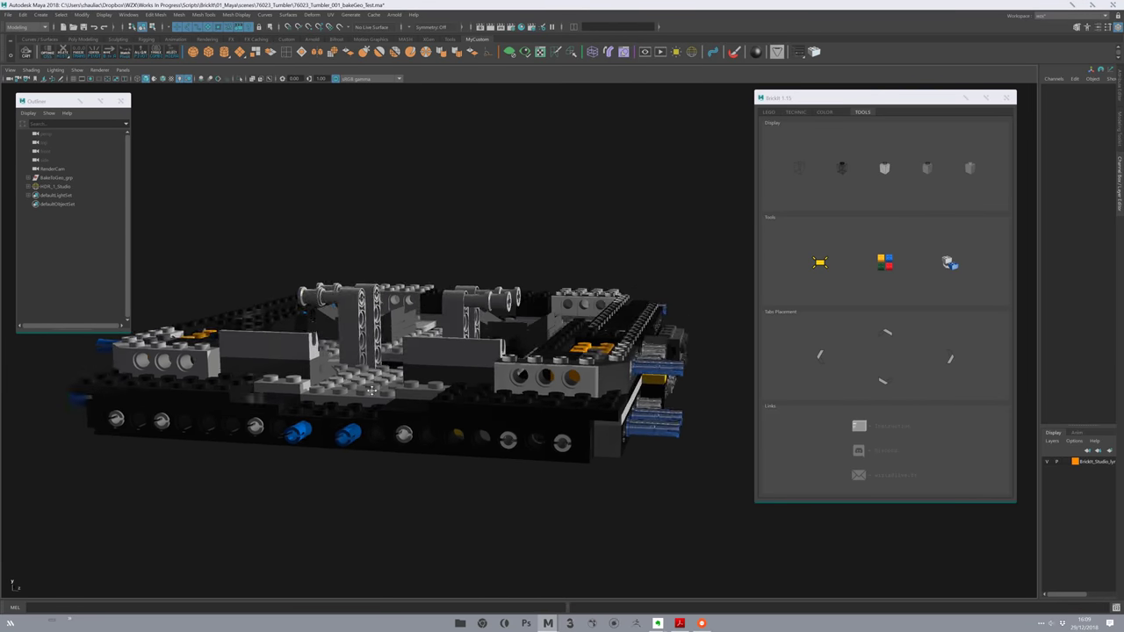
pyautogui.scroll(3, 369, 395)
pyautogui.scroll(3, 413, 387)
pyautogui.click(447, 378)
# View the model from higher up and select a ridged blue pin on its side.
pyautogui.scroll(-3, 427, 389)
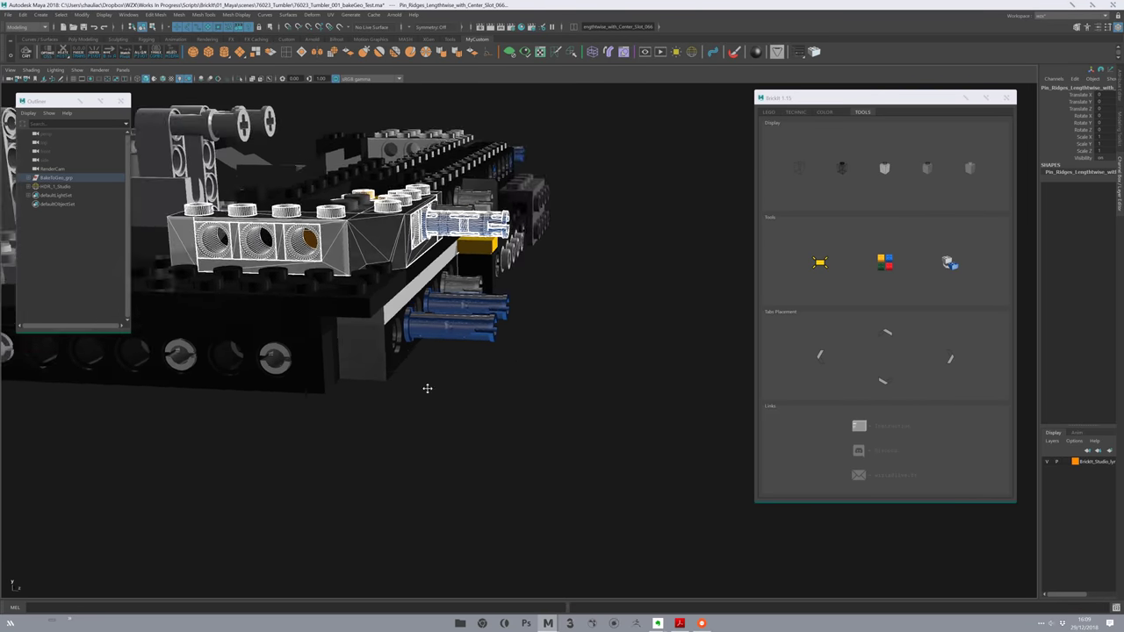
pyautogui.keyDown('alt'); pyautogui.moveTo(427, 389); pyautogui.dragTo(334, 366); pyautogui.keyUp('alt')
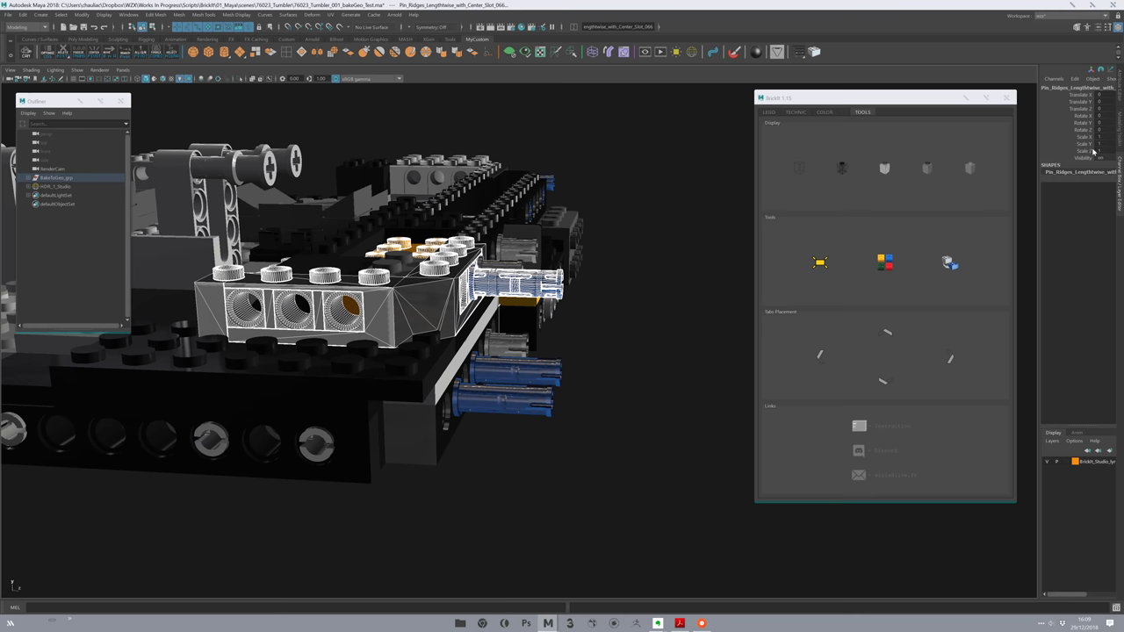
pyautogui.scroll(2, 397, 365)
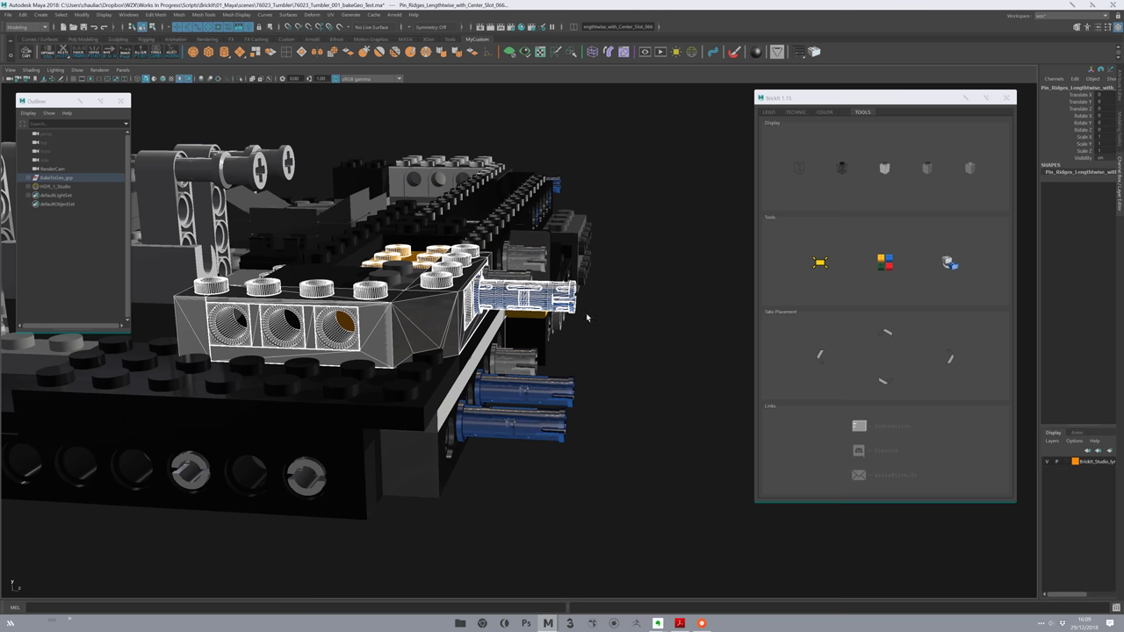
pyautogui.keyDown('alt'); pyautogui.moveTo(536, 355); pyautogui.dragTo(518, 409, button='middle'); pyautogui.keyUp('alt')
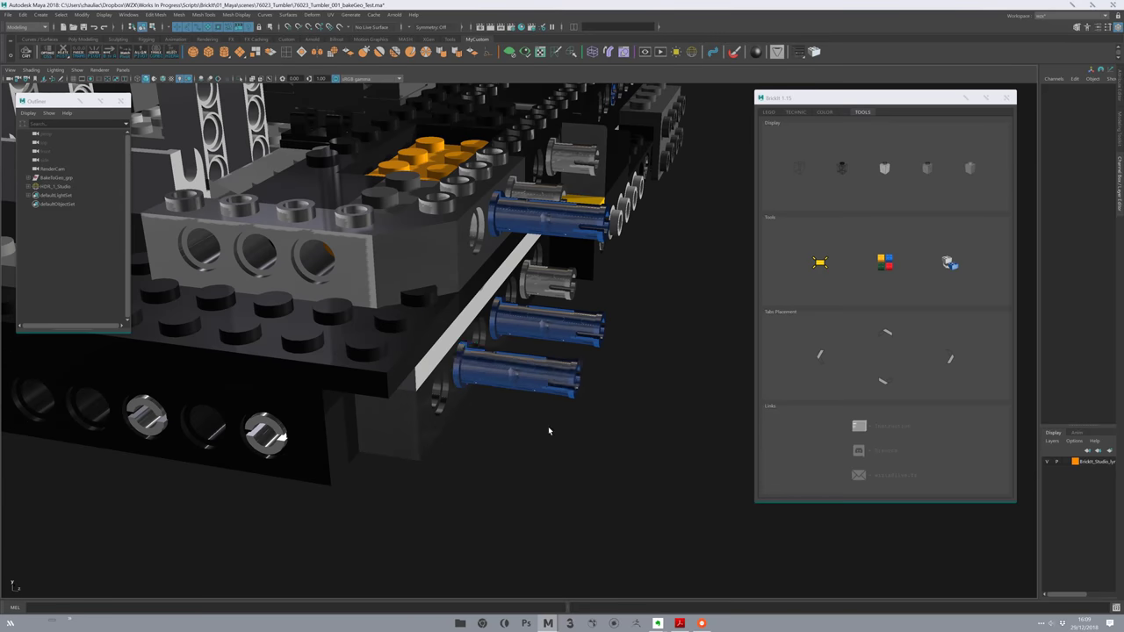
pyautogui.click(541, 402)
# Turn on Two Sided Lighting in the viewport Lighting menu.
pyautogui.click(56, 69)
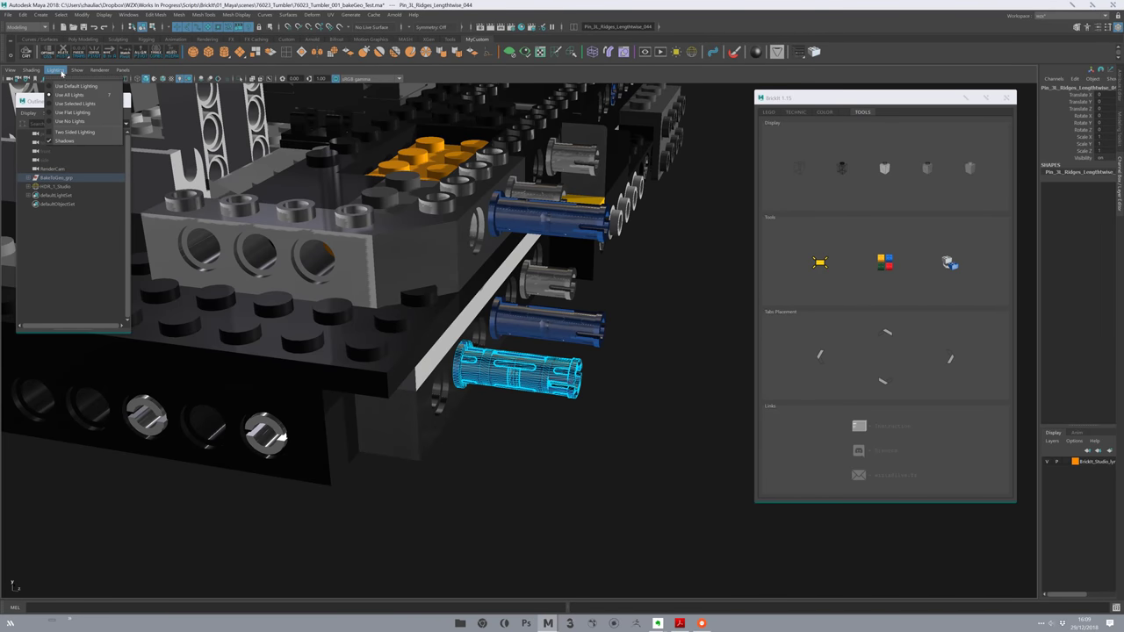
pyautogui.click(66, 134)
pyautogui.scroll(-10, 562, 436)
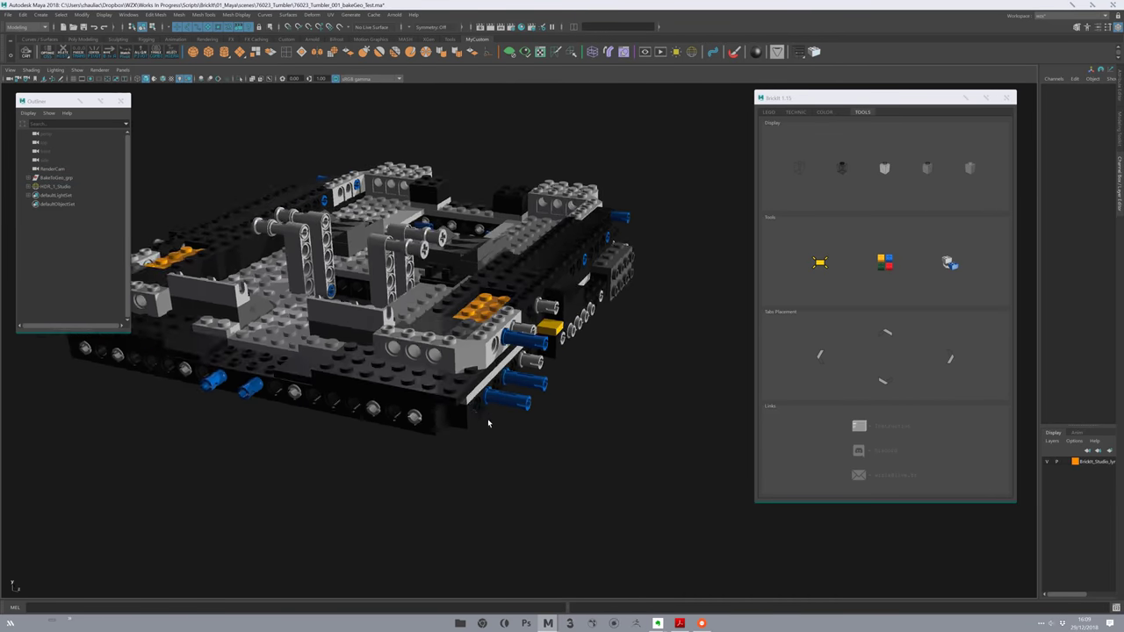
# Zoom in on the pins, then frame the whole Tumbler chassis in view.
pyautogui.scroll(6, 446, 338)
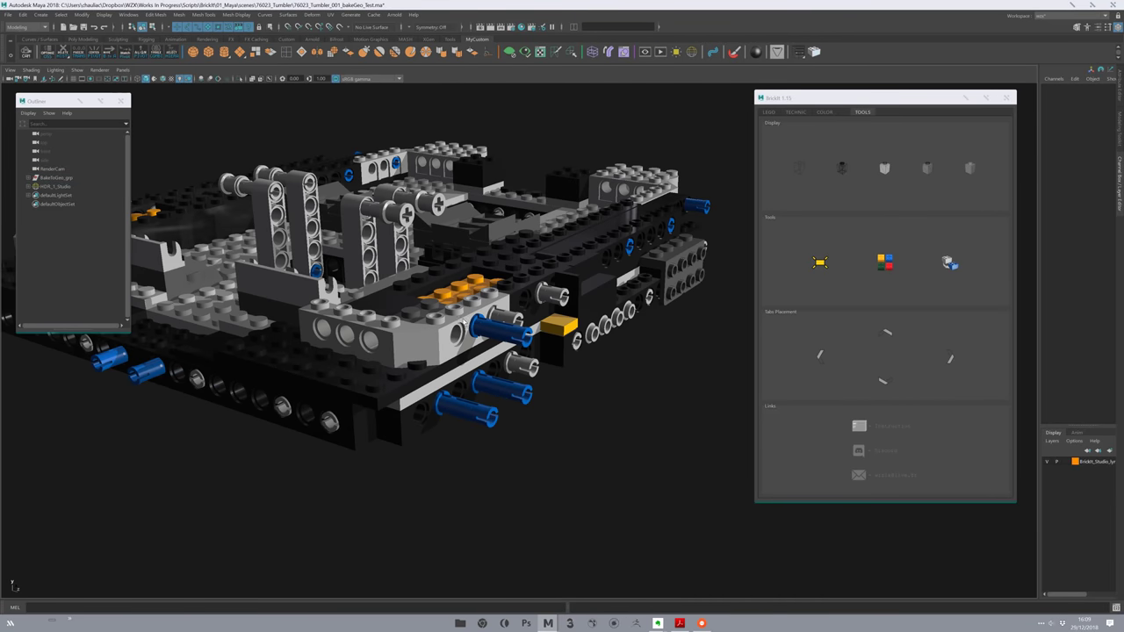
pyautogui.scroll(2, 422, 351)
pyautogui.scroll(2, 421, 351)
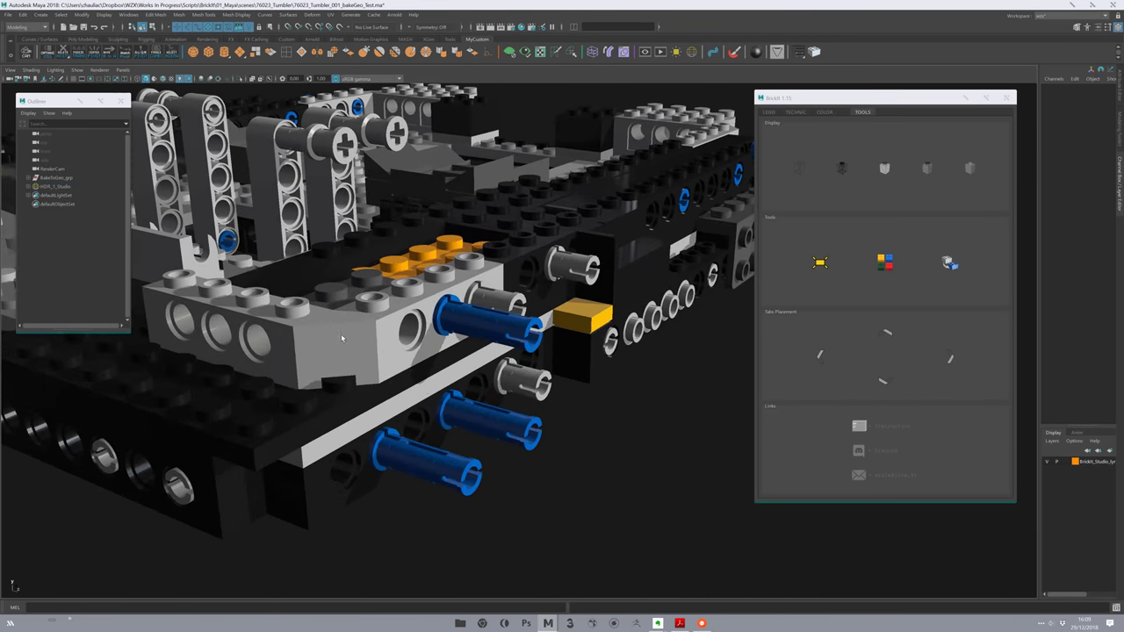
pyautogui.scroll(1, 422, 351)
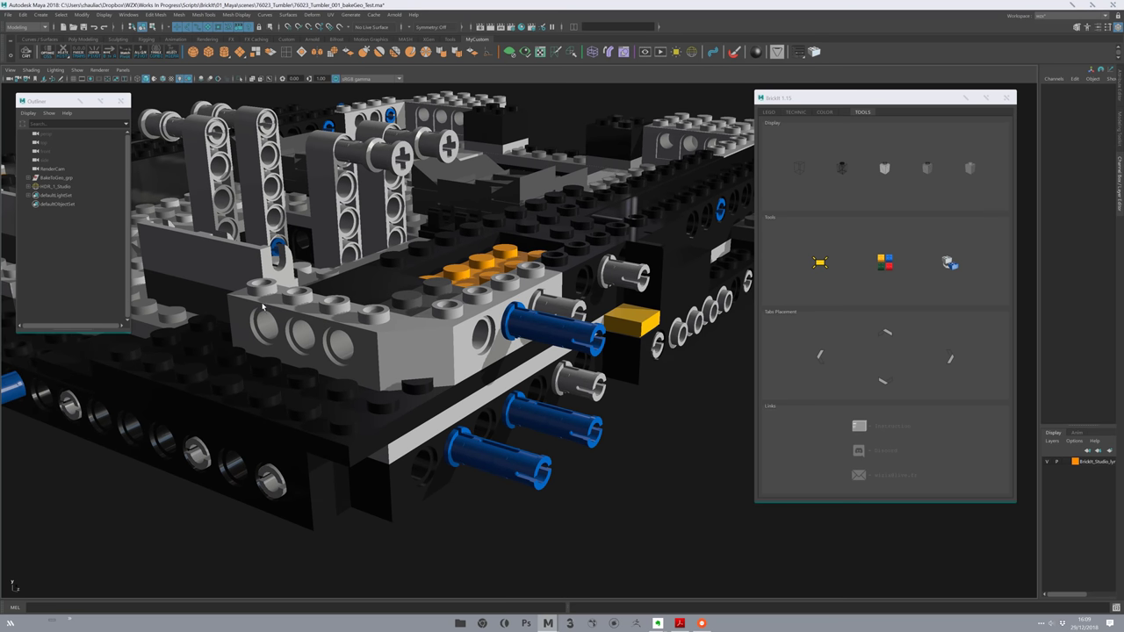
pyautogui.scroll(2, 345, 353)
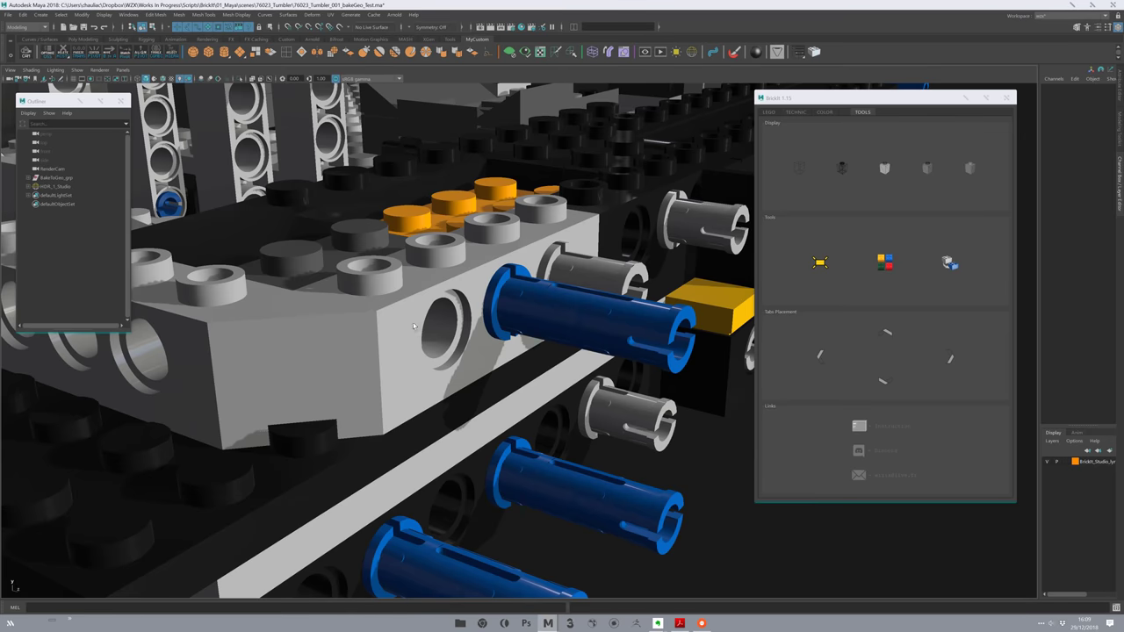
pyautogui.press('a')
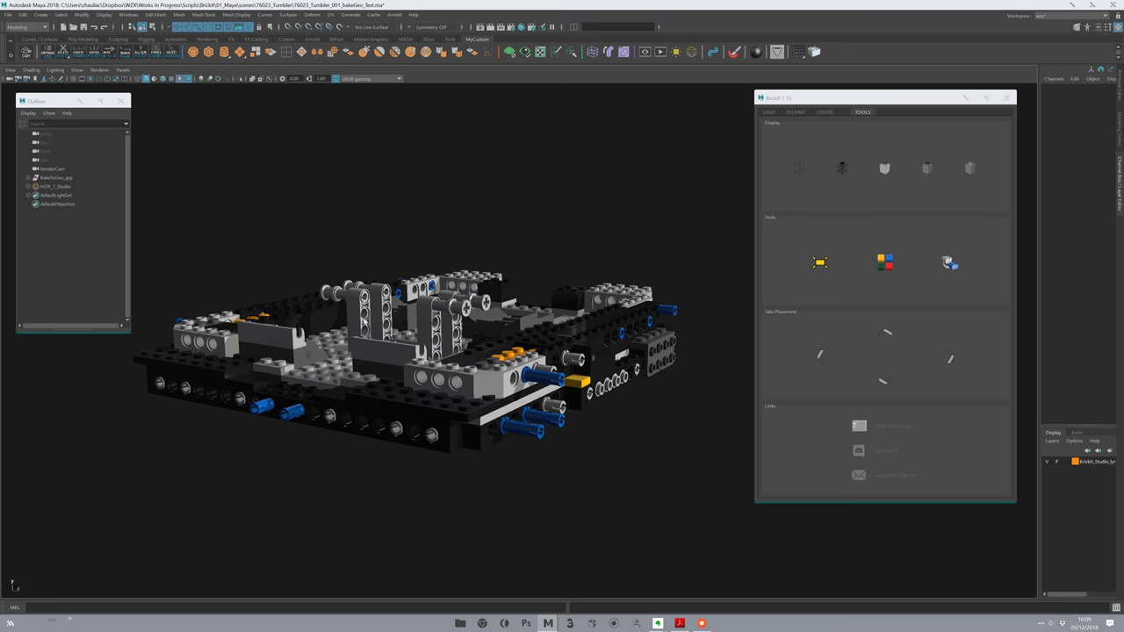
# Tumble the view, then show the hinge-parts grid under BrickIt 1.15's LEGO tab.
pyautogui.keyDown('alt'); pyautogui.moveTo(360, 285); pyautogui.dragTo(434, 316); pyautogui.keyUp('alt')
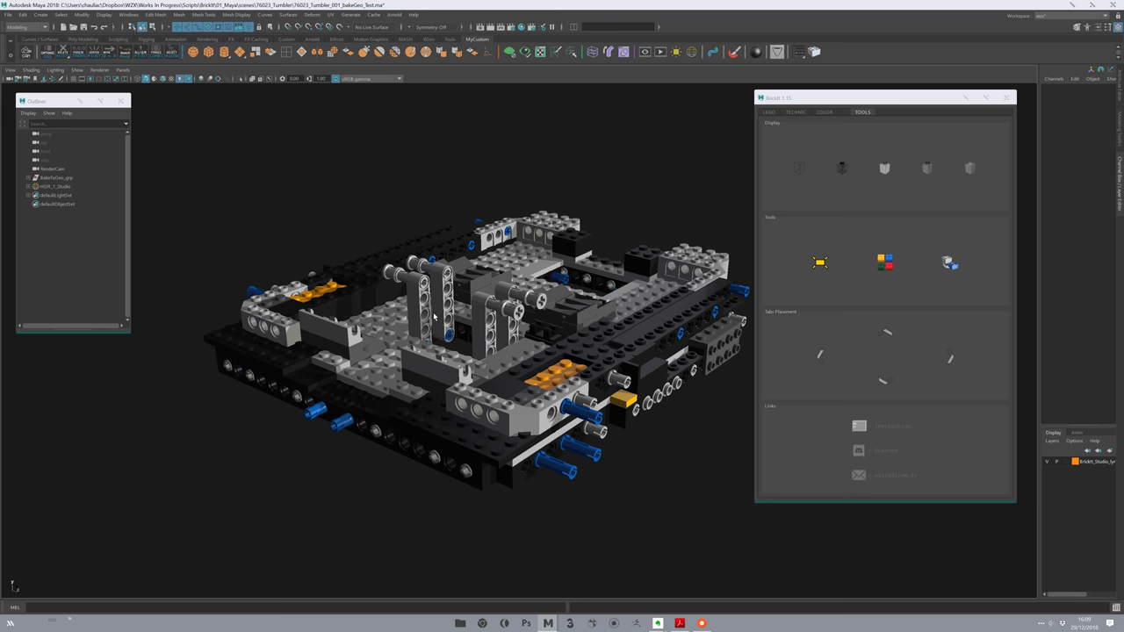
pyautogui.keyDown('alt'); pyautogui.moveTo(433, 317); pyautogui.dragTo(413, 290); pyautogui.keyUp('alt')
pyautogui.click(769, 112)
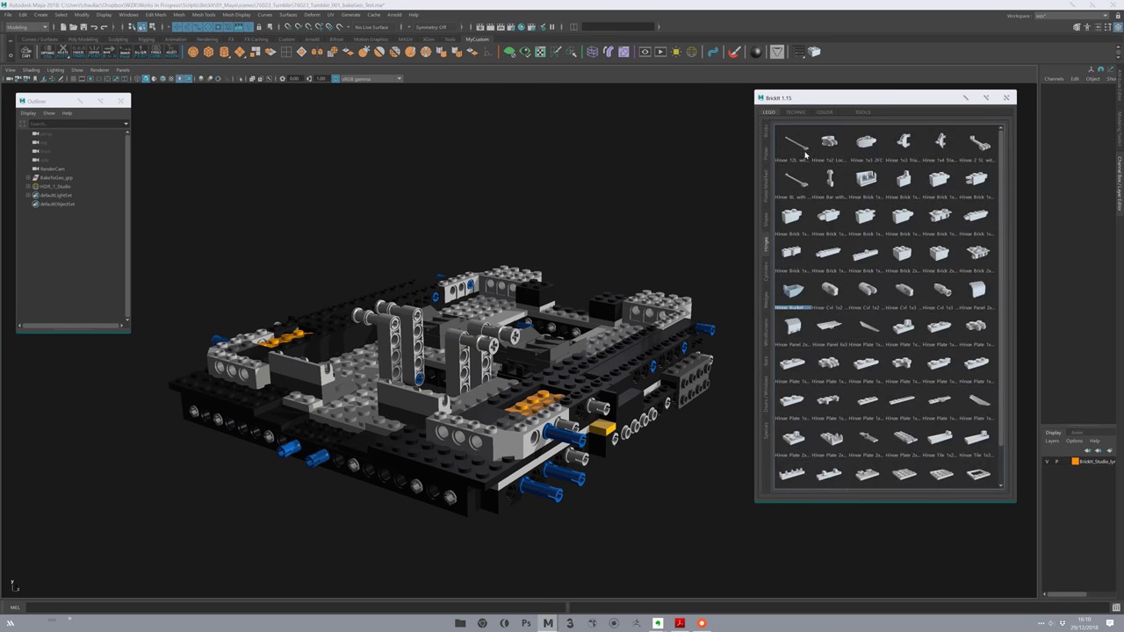